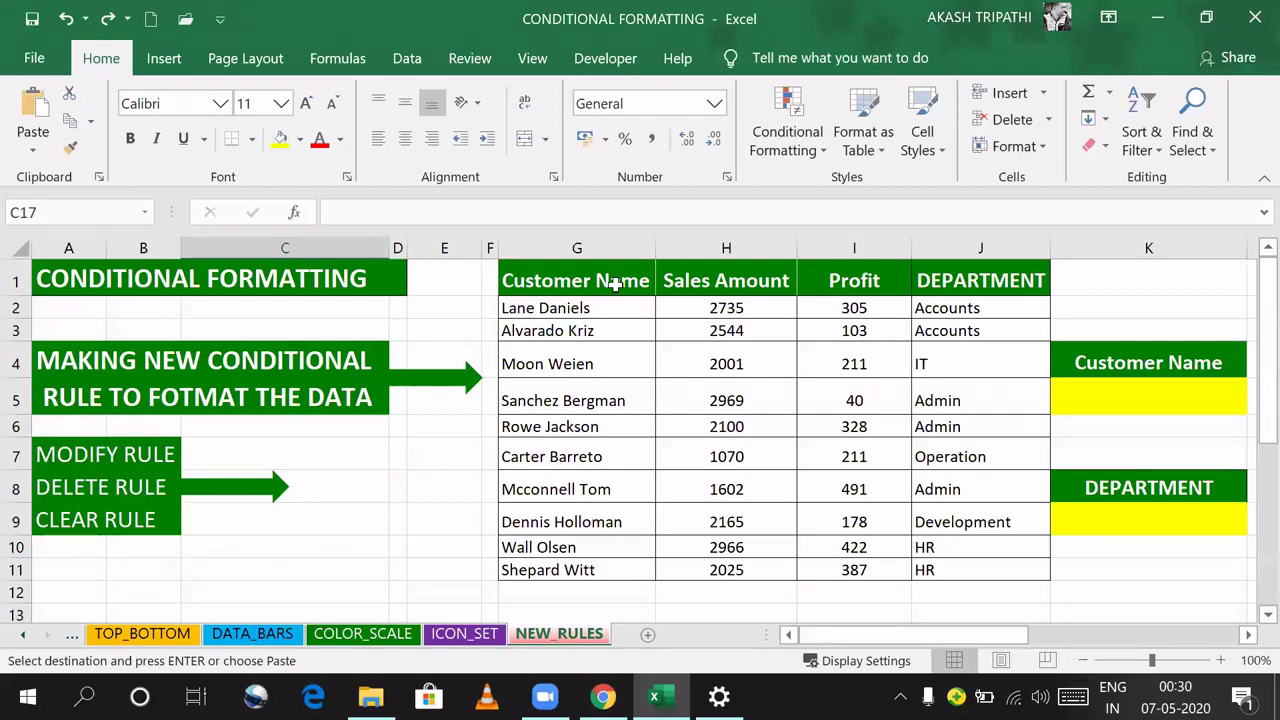
Step: Start a new conditional formatting rule for the table data G2:J11 that uses a formula to determine which cells to format
left_click_drag(872, 637, 840, 652)
left_click_drag(545, 308, 984, 569)
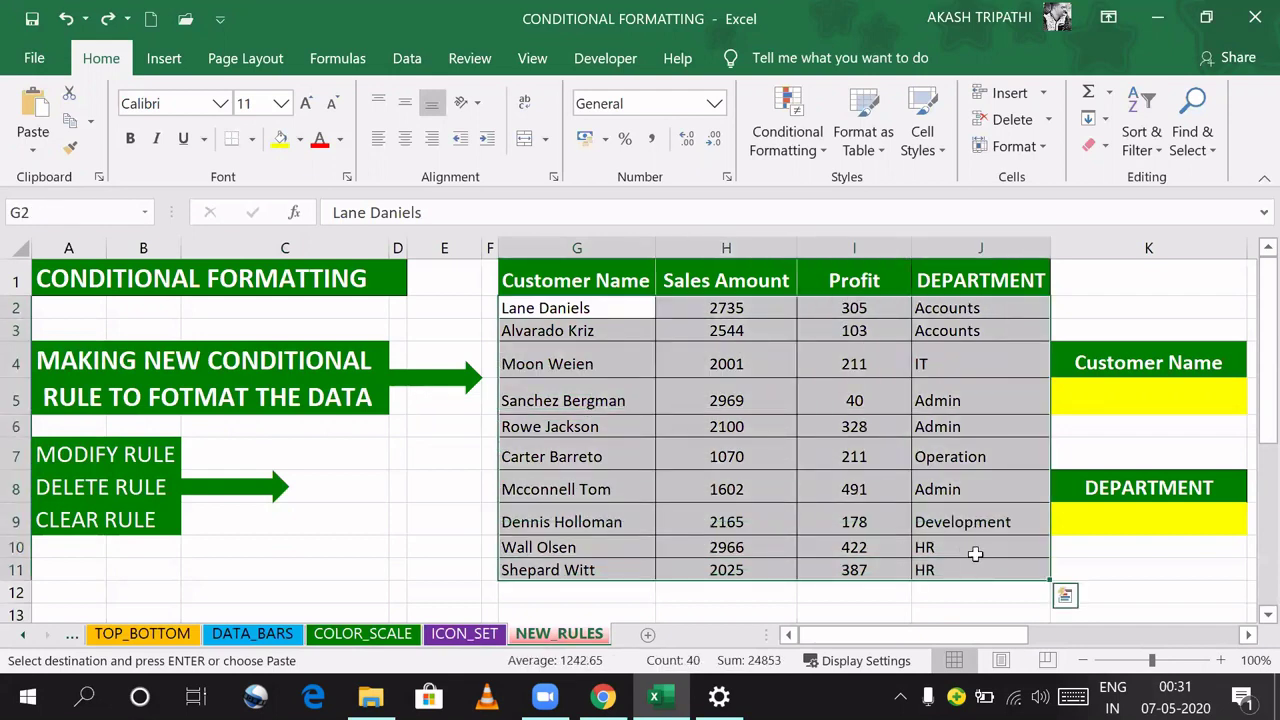
left_click(827, 158)
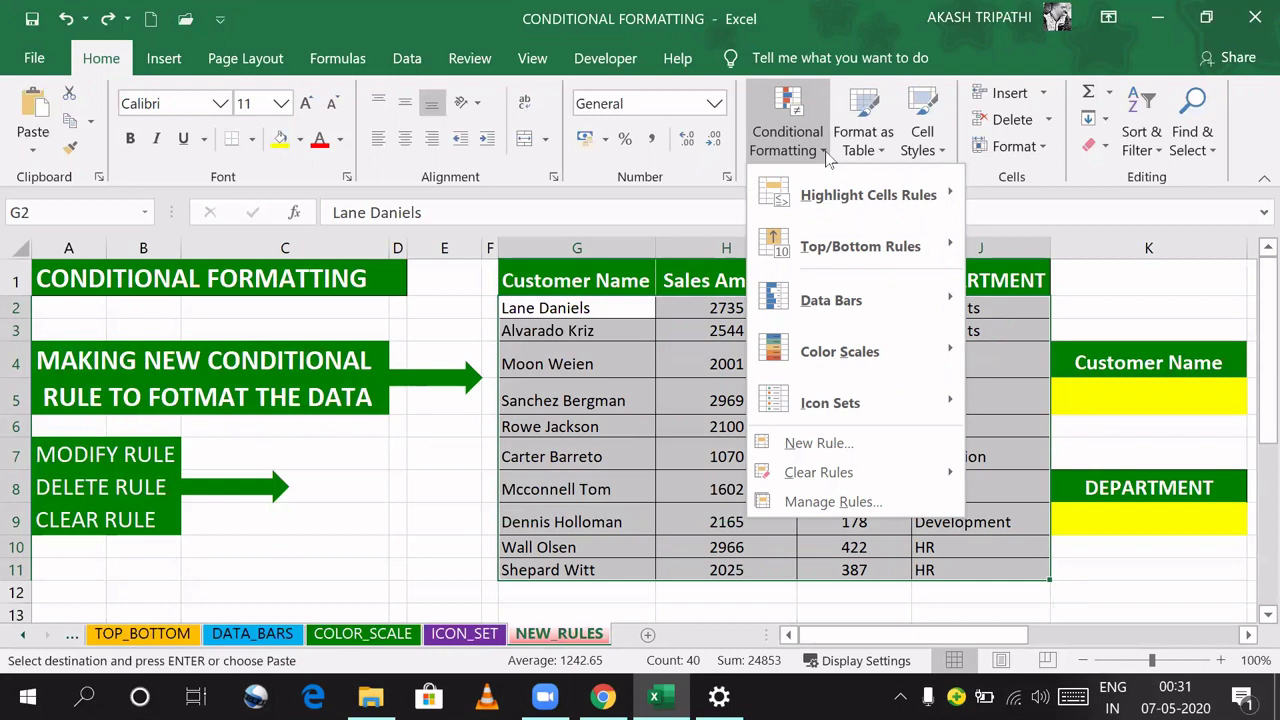
left_click(806, 445)
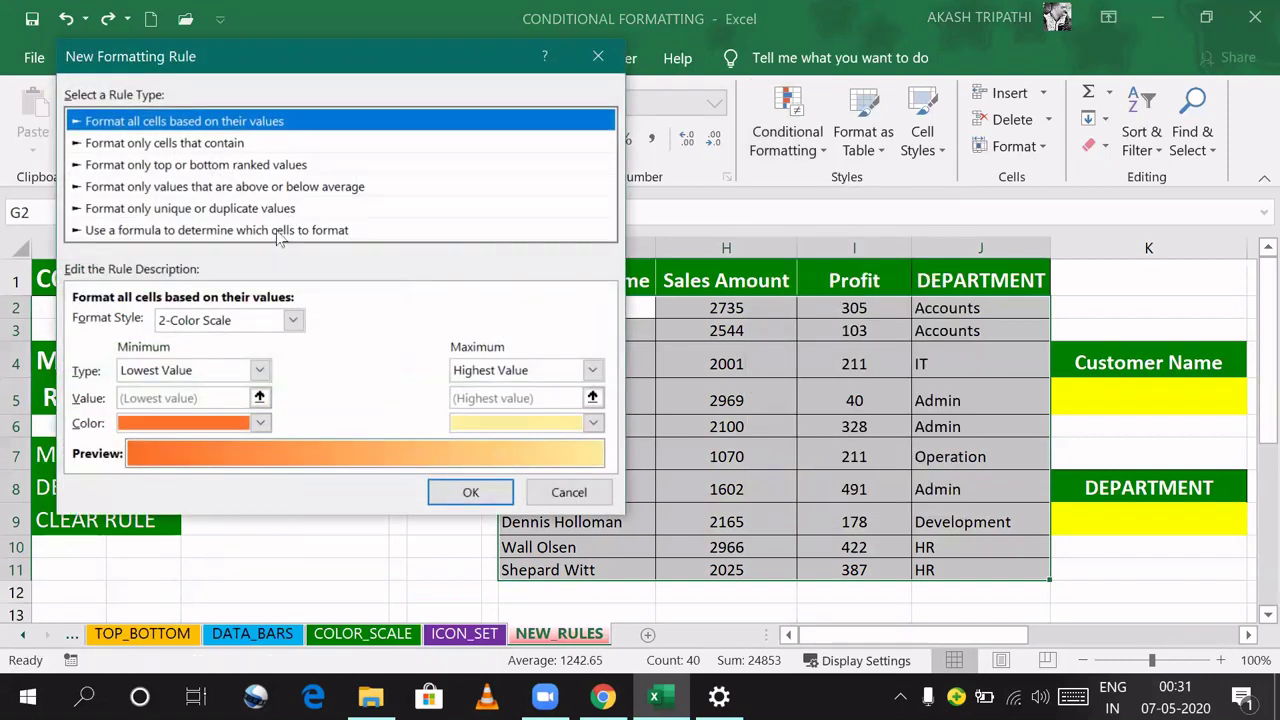
left_click(280, 232)
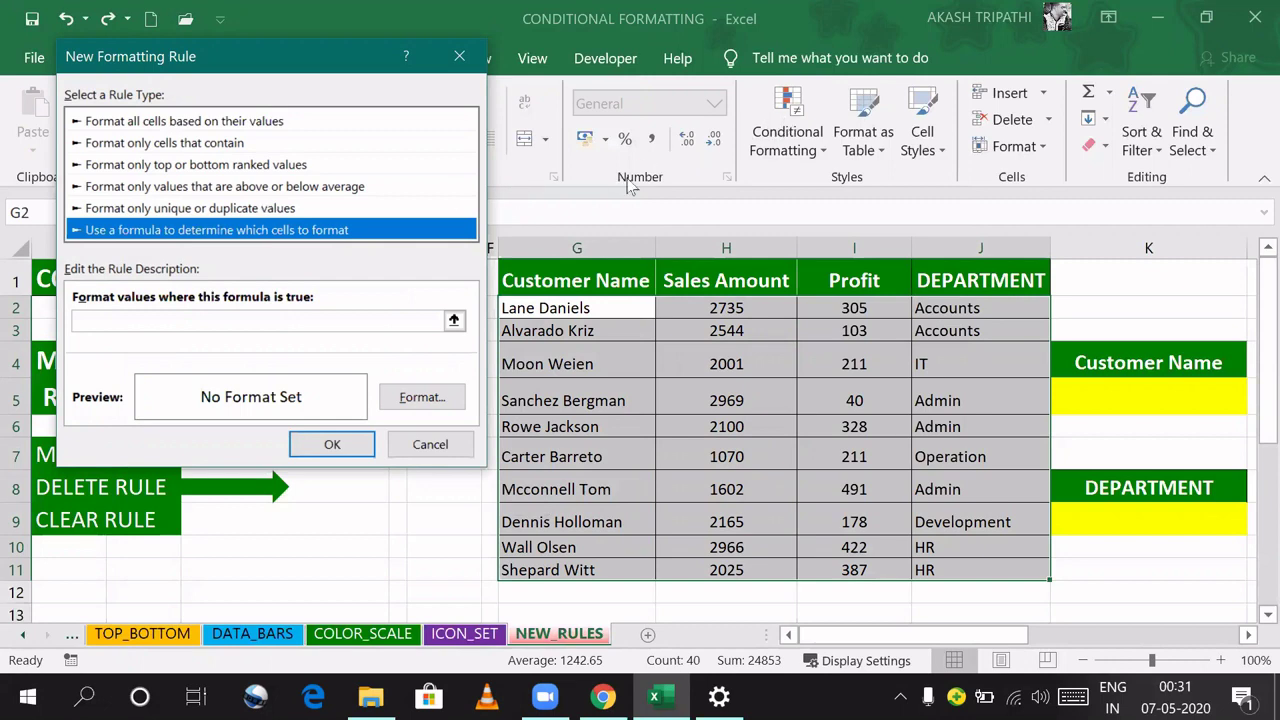
Step: Enter the rule formula =$G2:$G11=$K$5 to match the customer name column against the Customer Name input cell
left_click(211, 321)
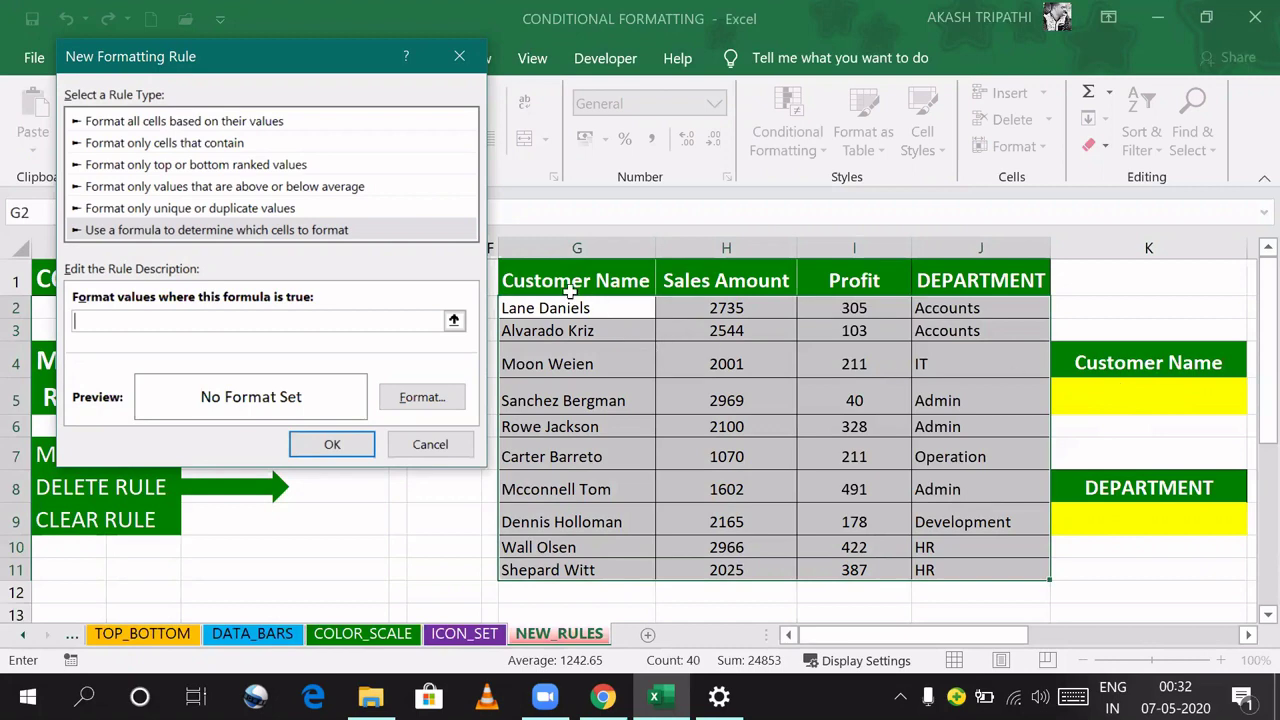
left_click_drag(554, 306, 552, 572)
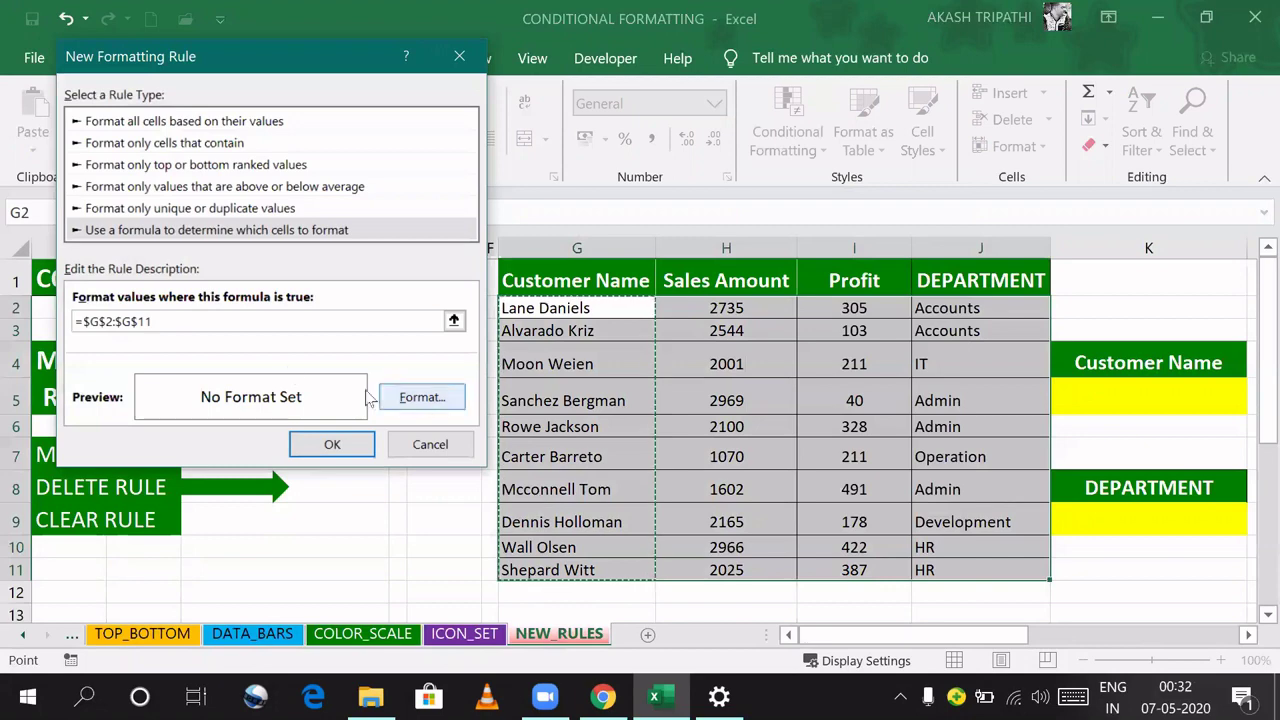
left_click(152, 321)
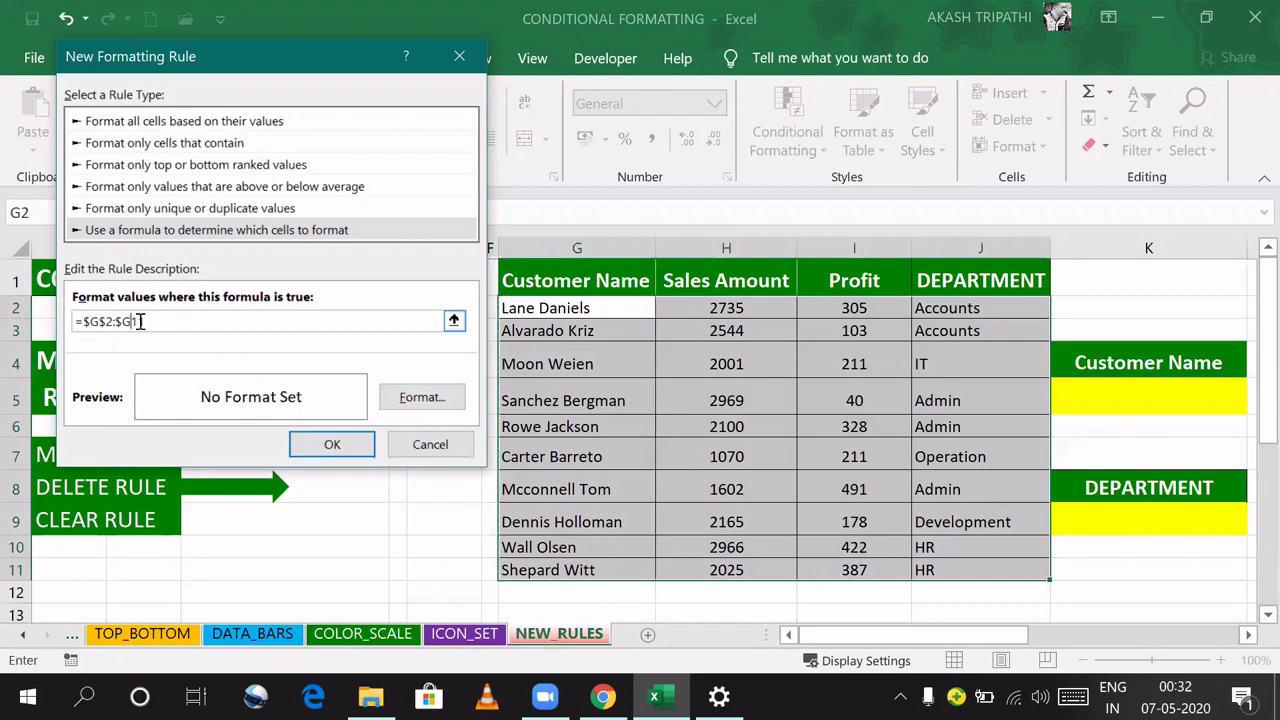
left_click(105, 321)
key("BackSpace")
left_click(138, 319)
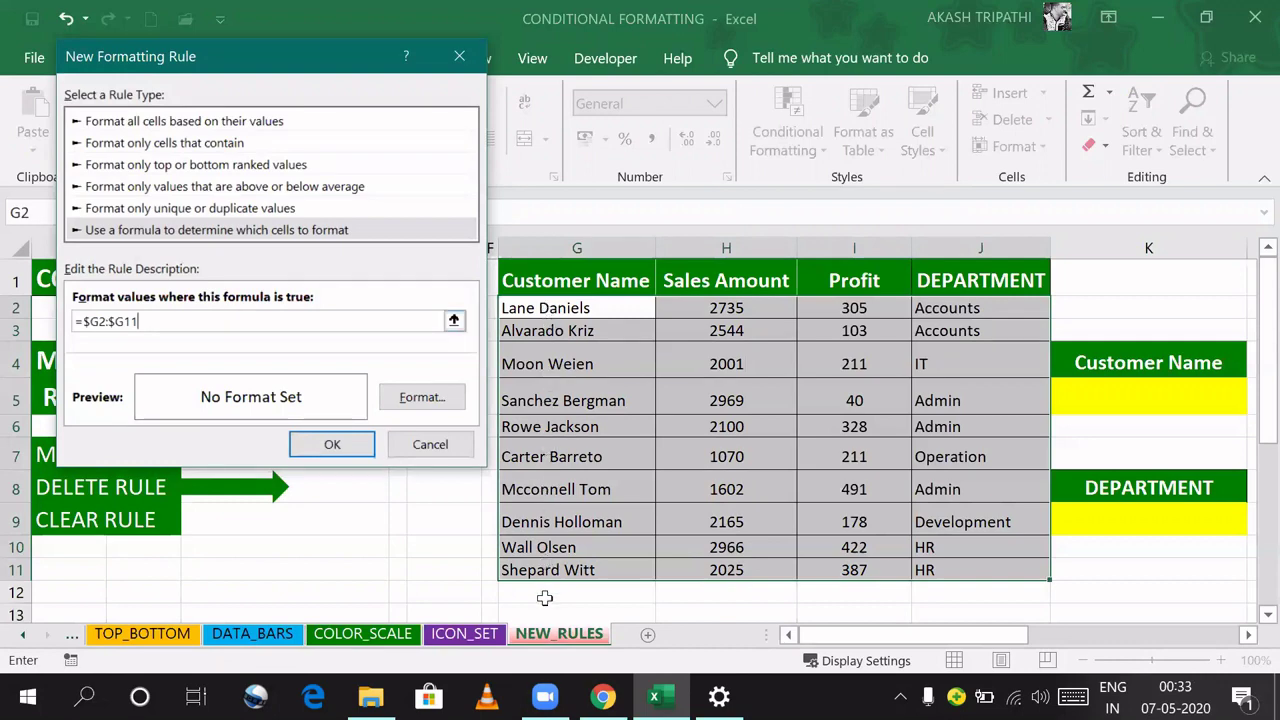
type("=")
left_click(1135, 398)
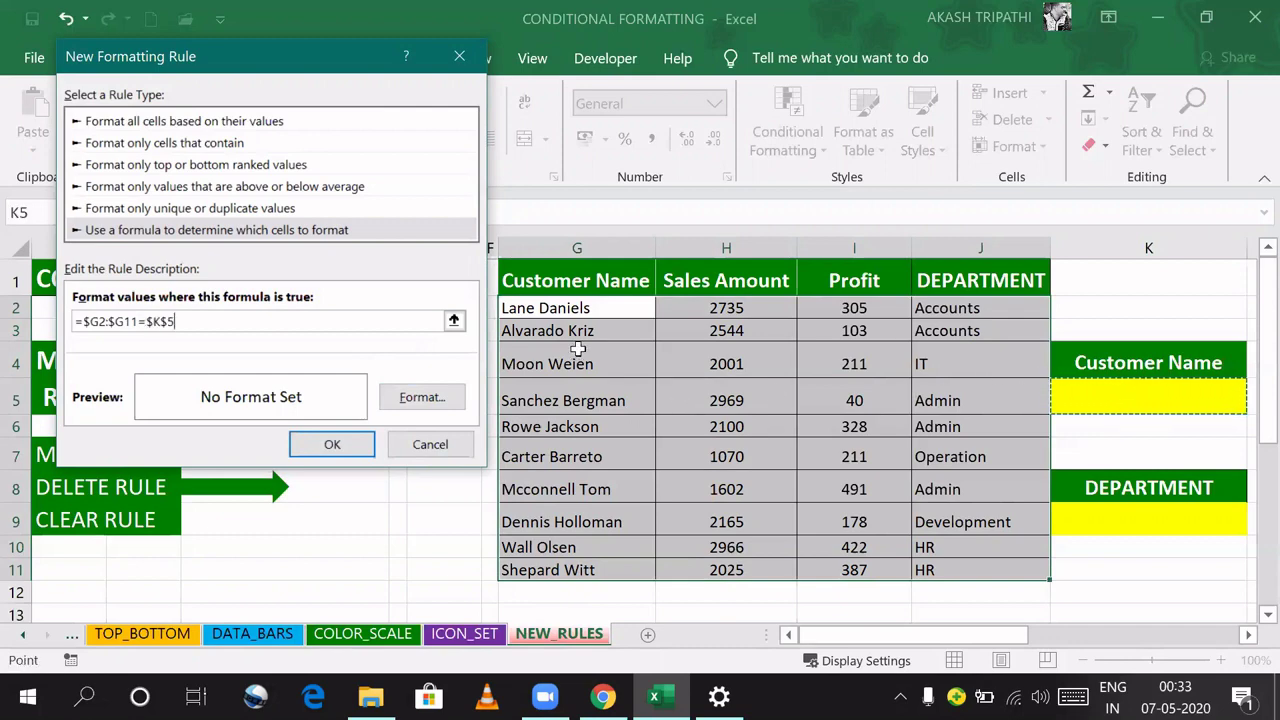
Step: Give the customer name rule a bold font and a green fill, and apply the rule
left_click(441, 401)
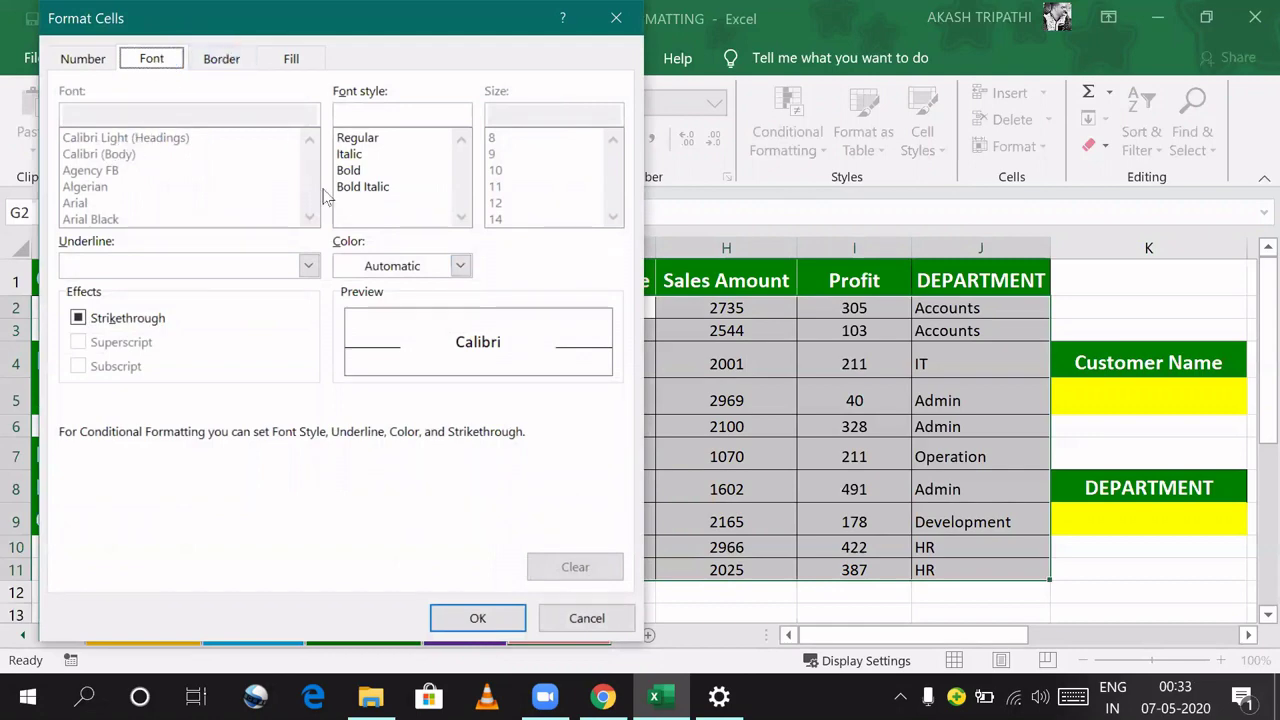
left_click(348, 172)
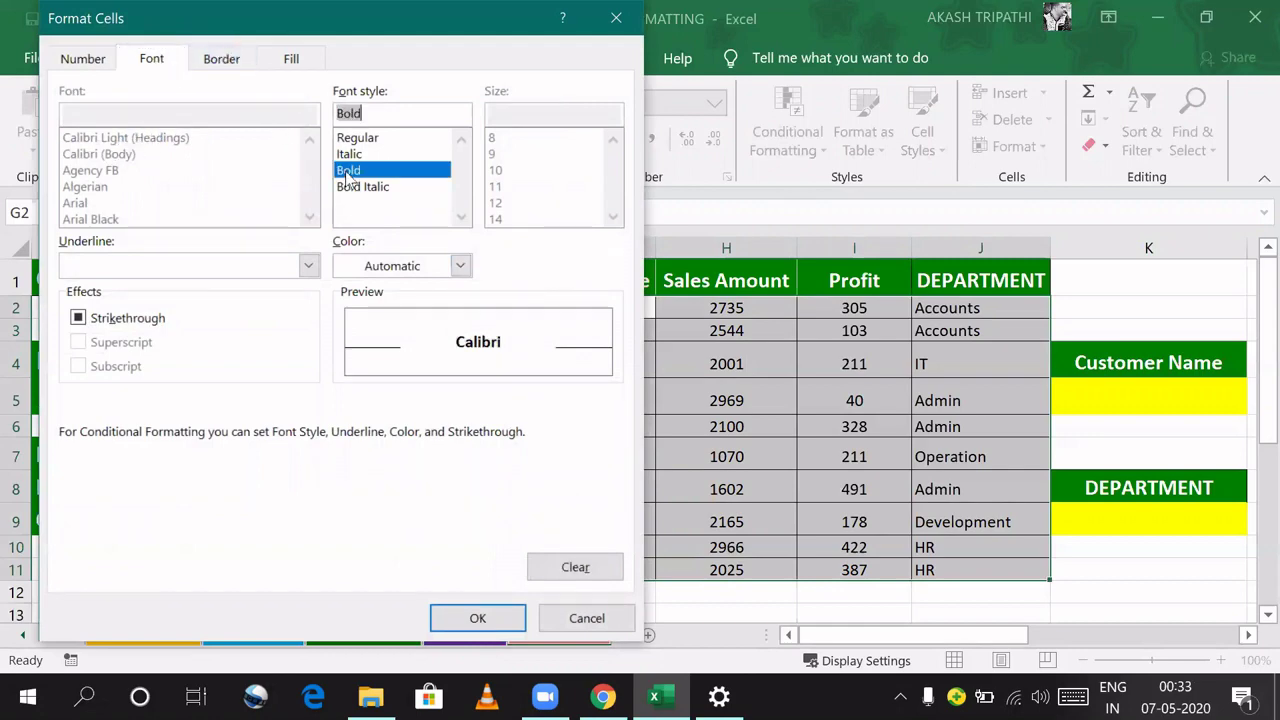
left_click(288, 58)
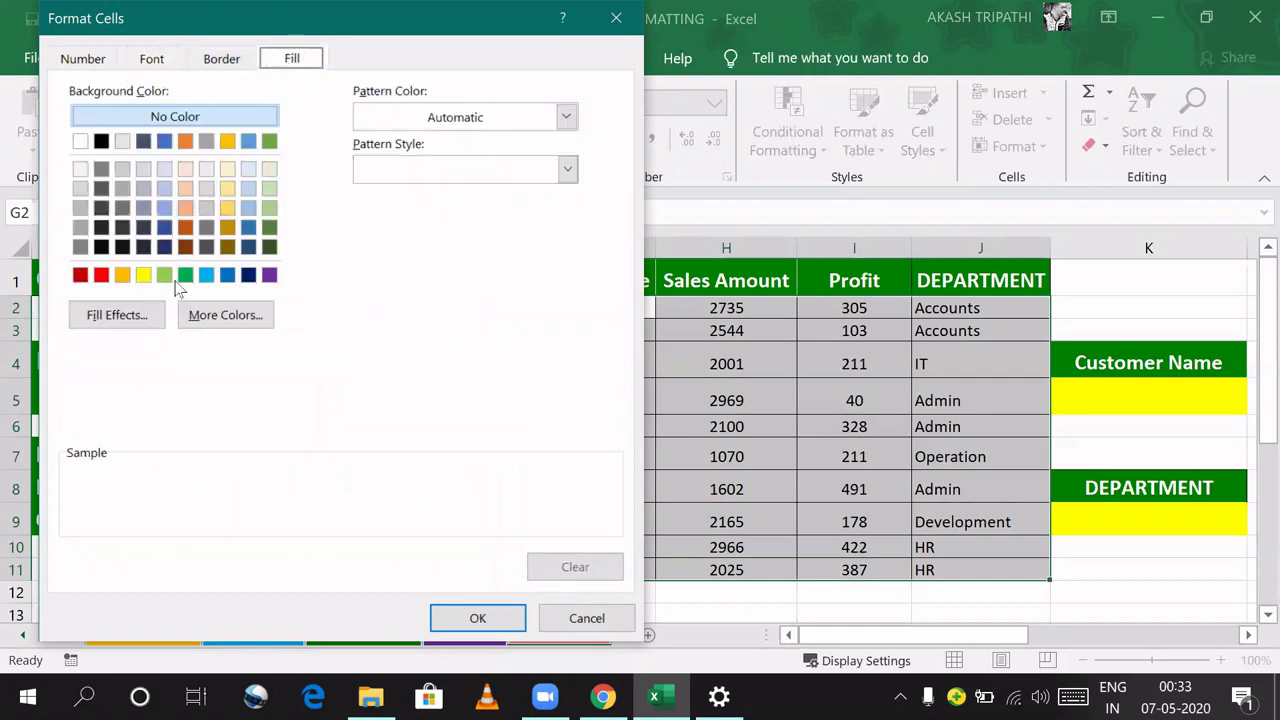
left_click(269, 141)
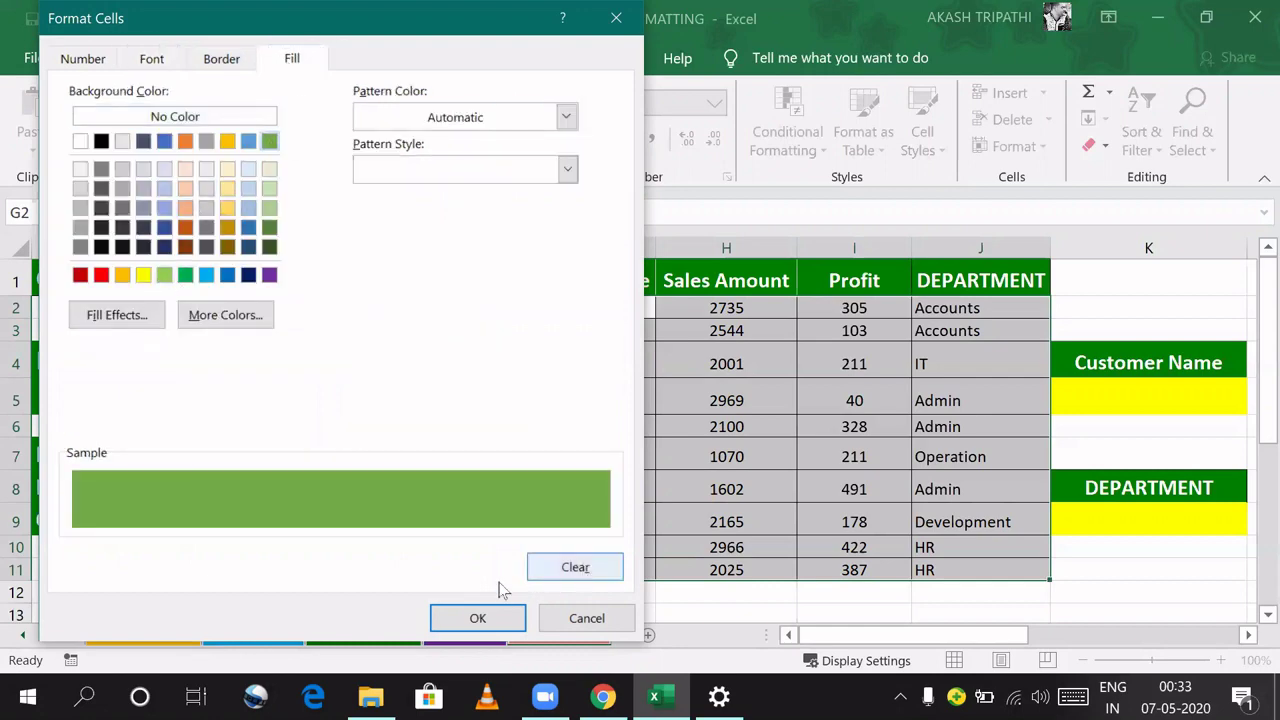
left_click(477, 616)
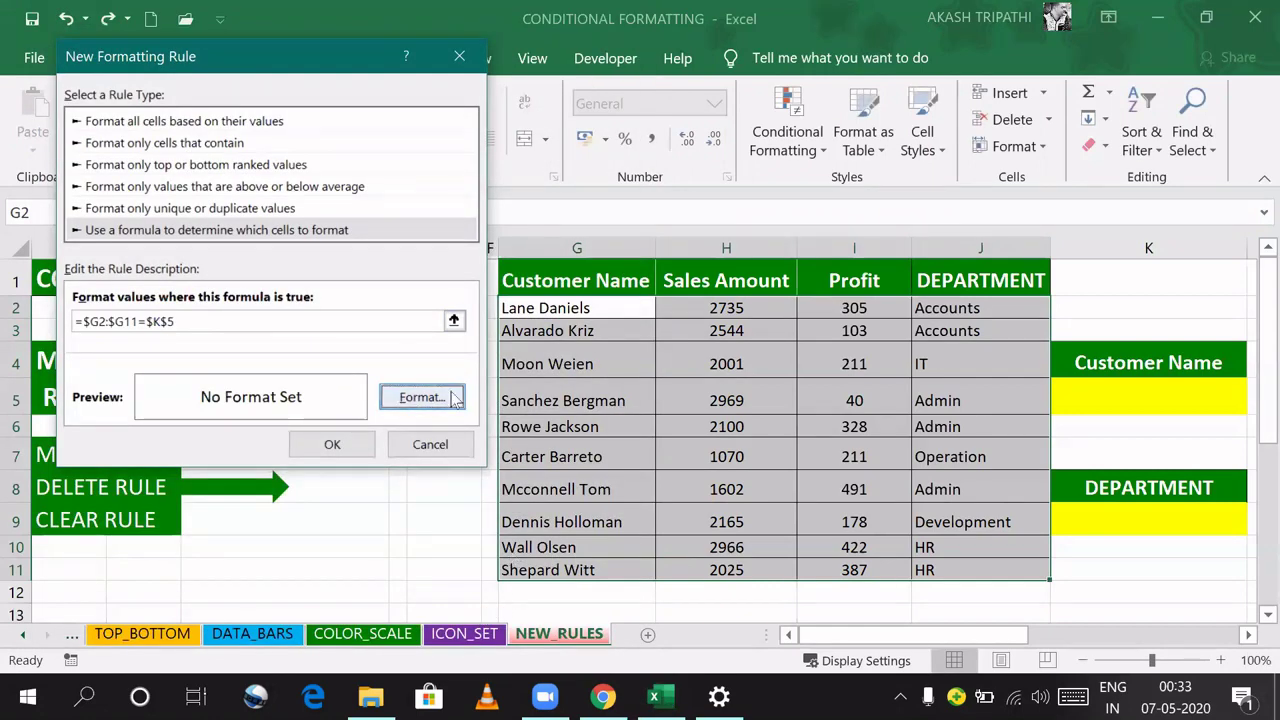
left_click(336, 445)
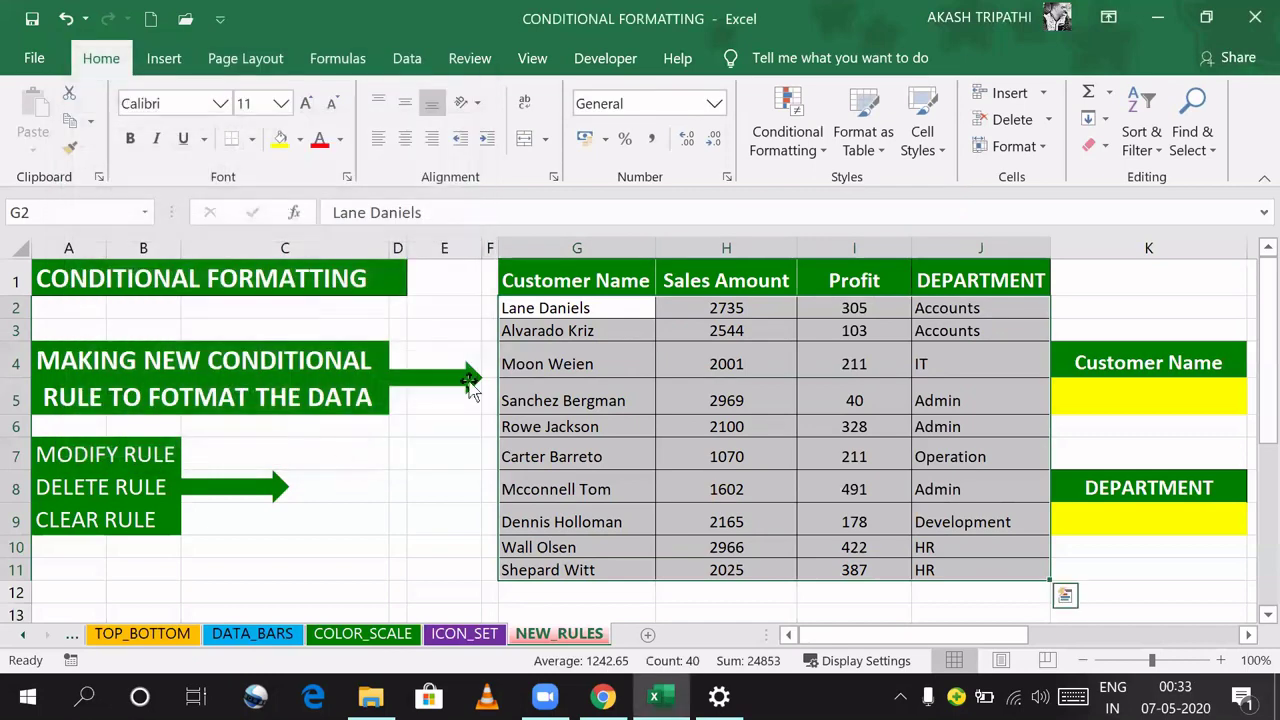
Step: Test the rule by entering the customer name from row 2 in cell K5
left_click(1148, 405)
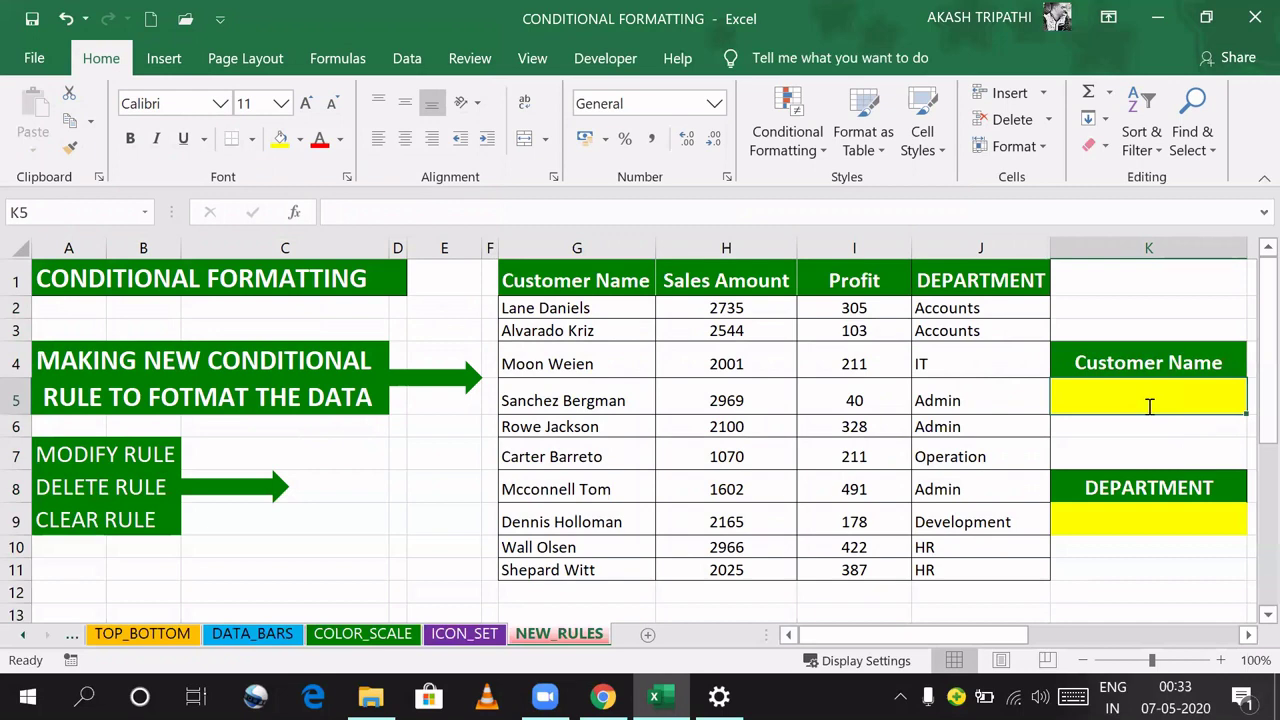
type("lane da")
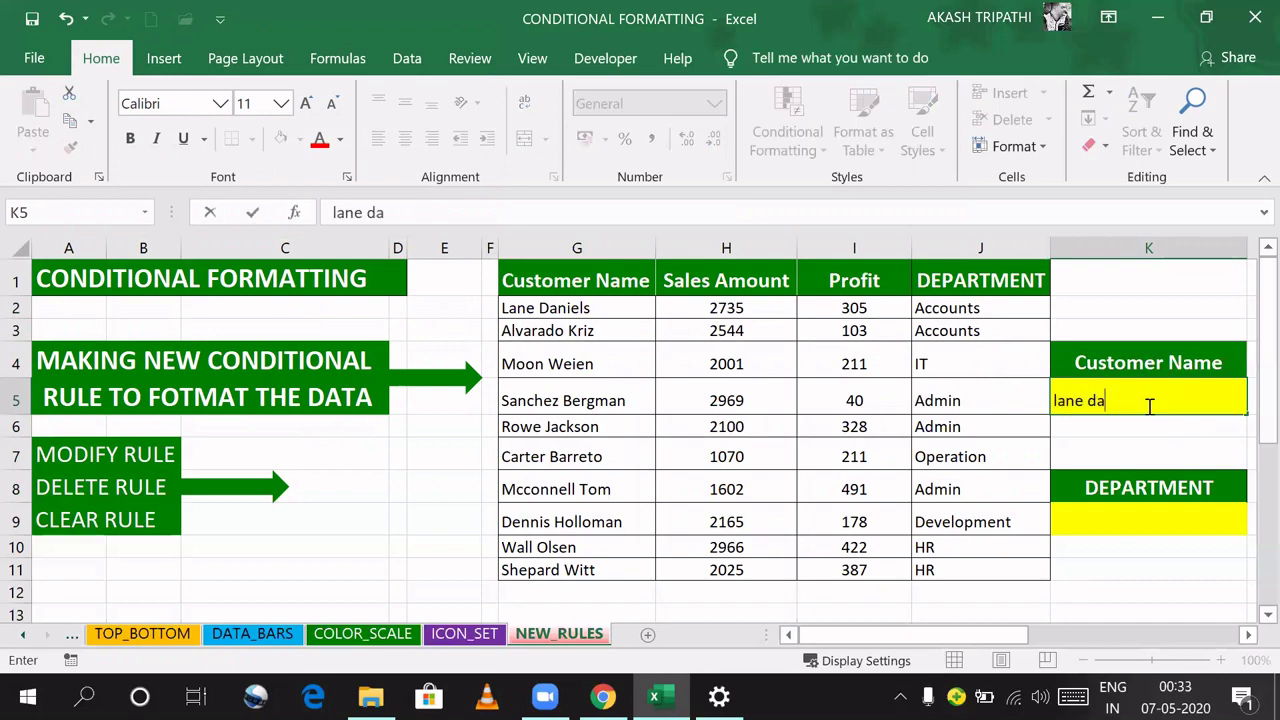
type("niels")
key("Return")
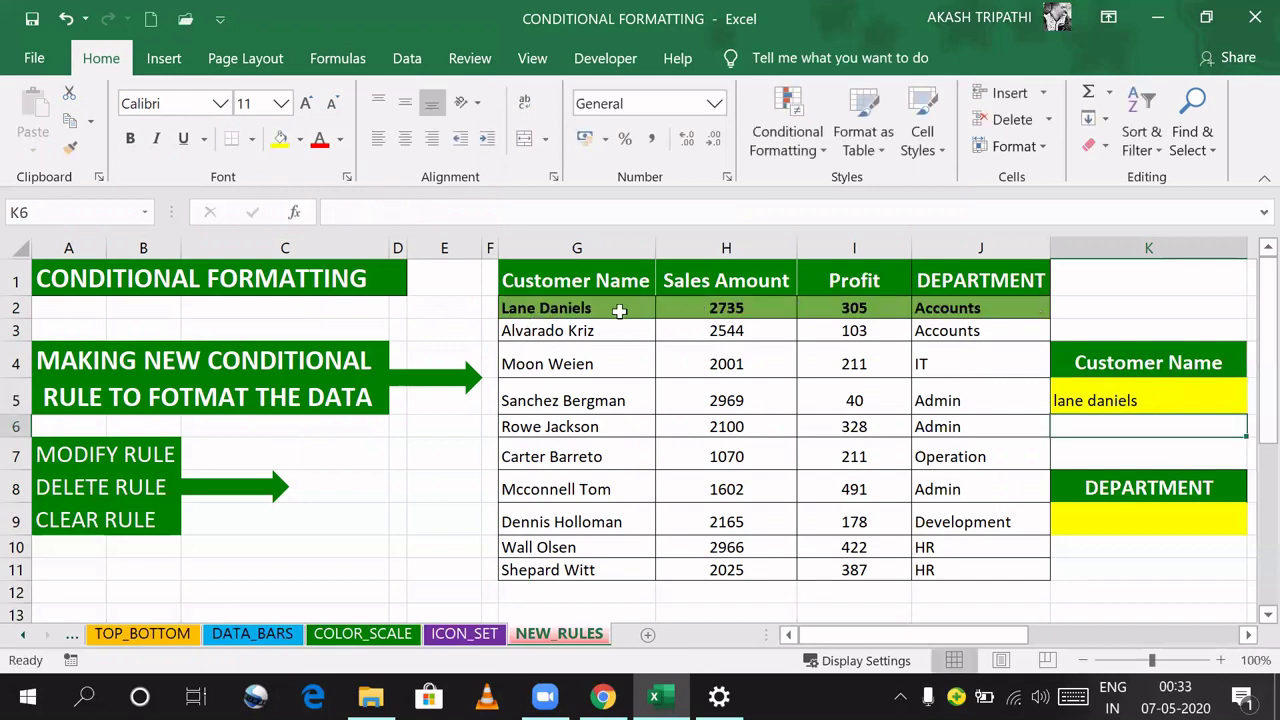
Step: Replace the name in cell K5 with the customer name from row 4
left_click(1155, 398)
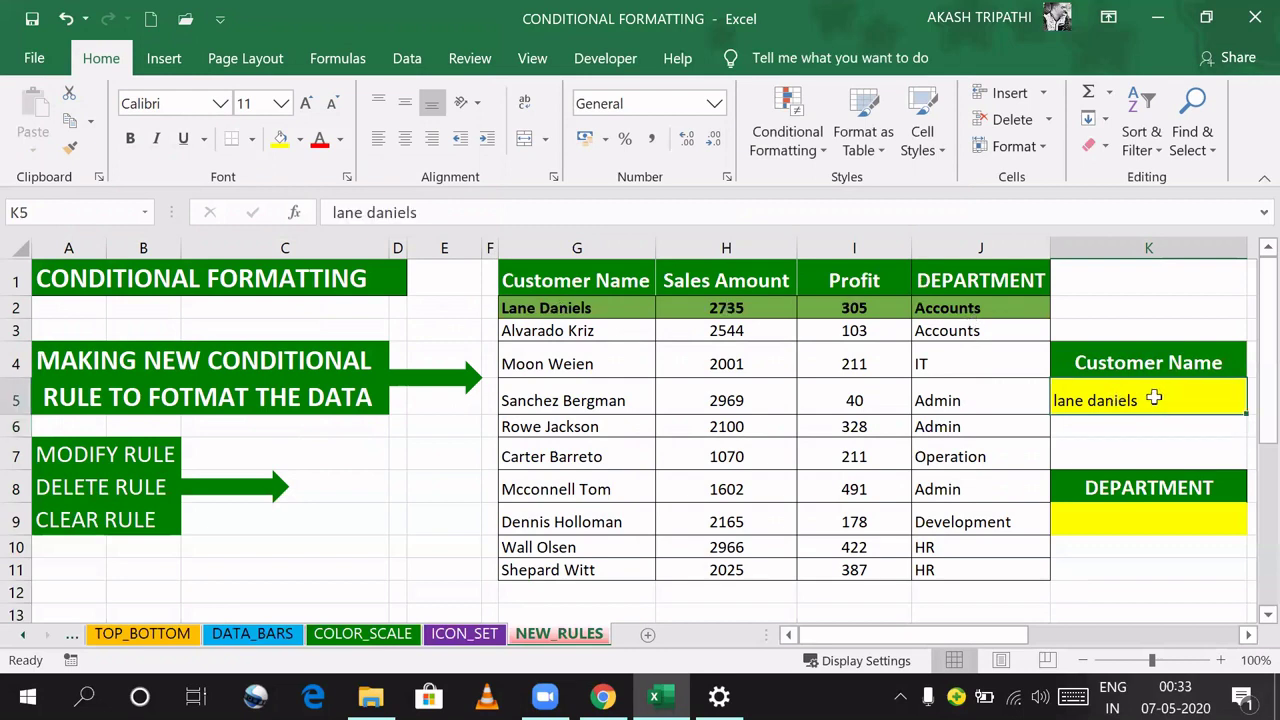
type("moon w")
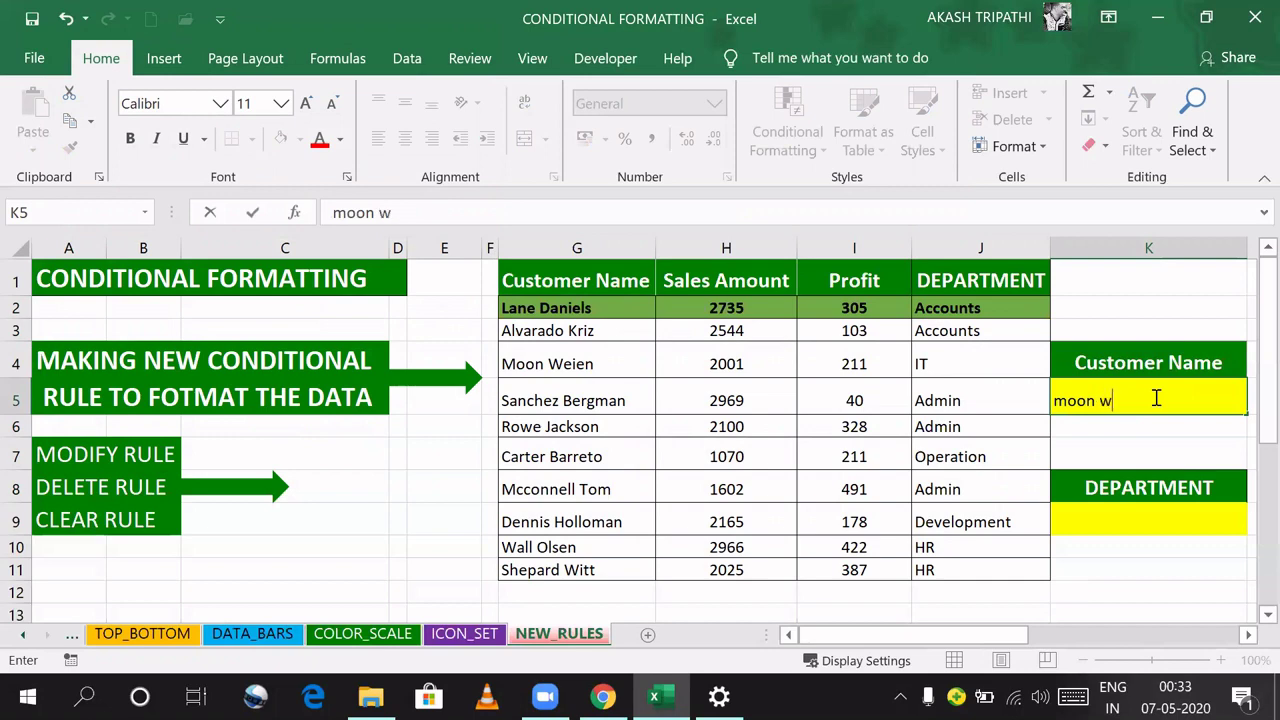
type("eien")
key("Return")
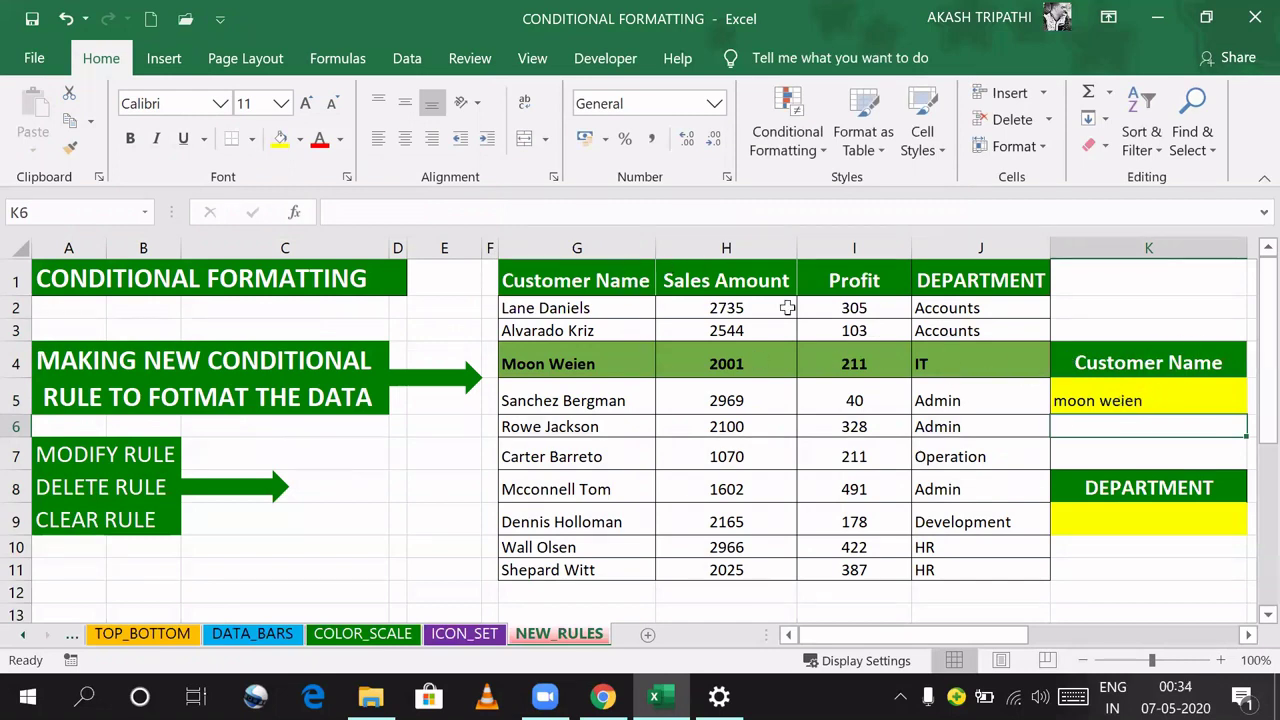
left_click(1091, 405)
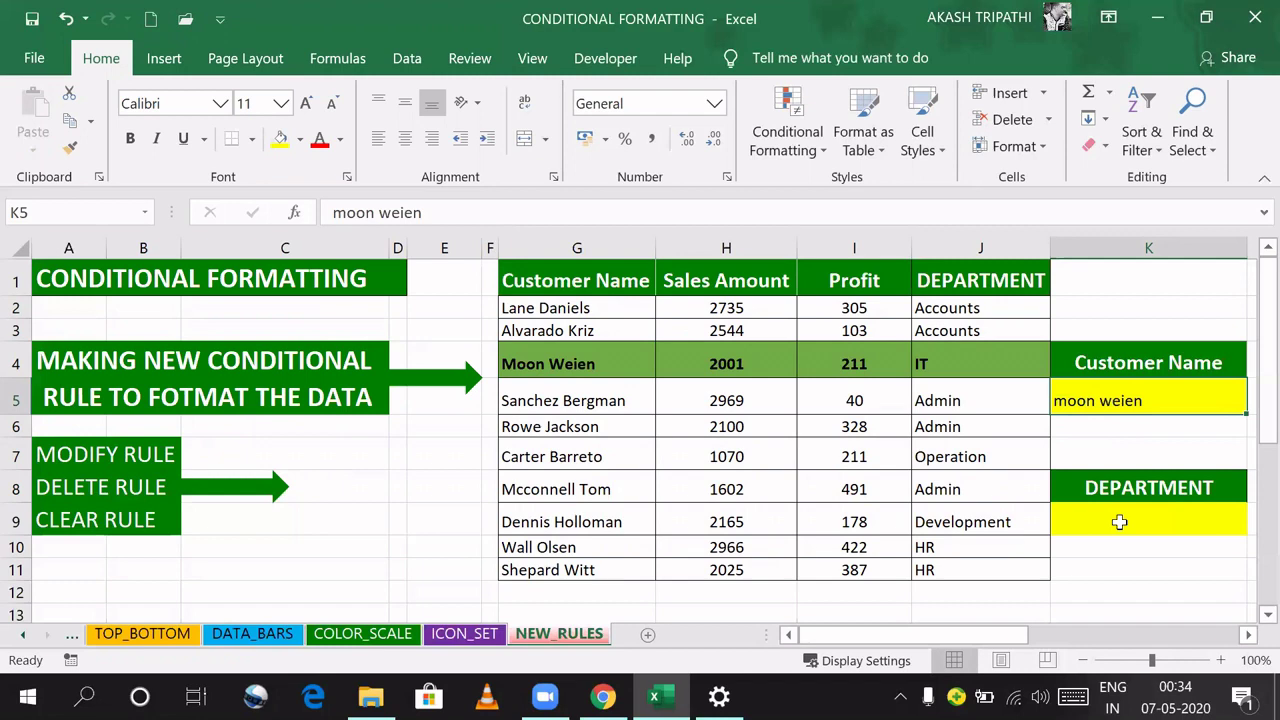
Step: Start a second conditional formatting rule for G2:J11 that uses a formula to determine which cells to format
left_click_drag(513, 308, 945, 568)
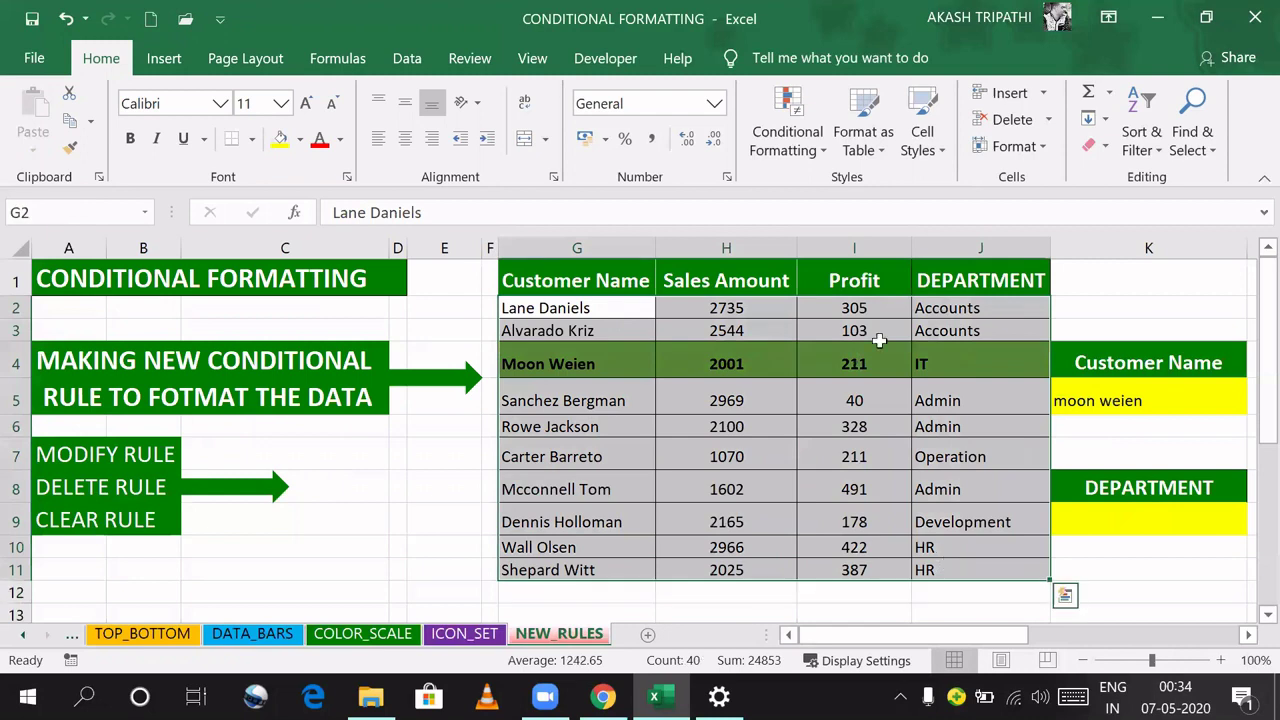
left_click(812, 148)
left_click(813, 446)
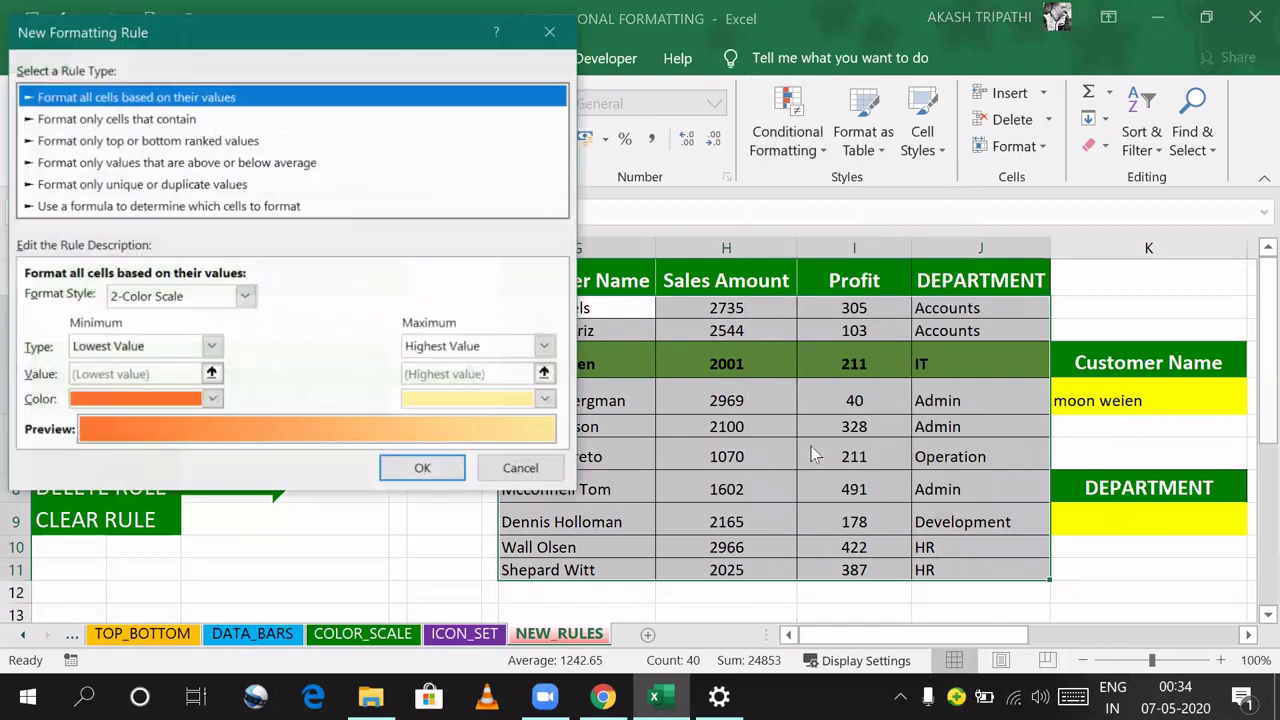
left_click(145, 207)
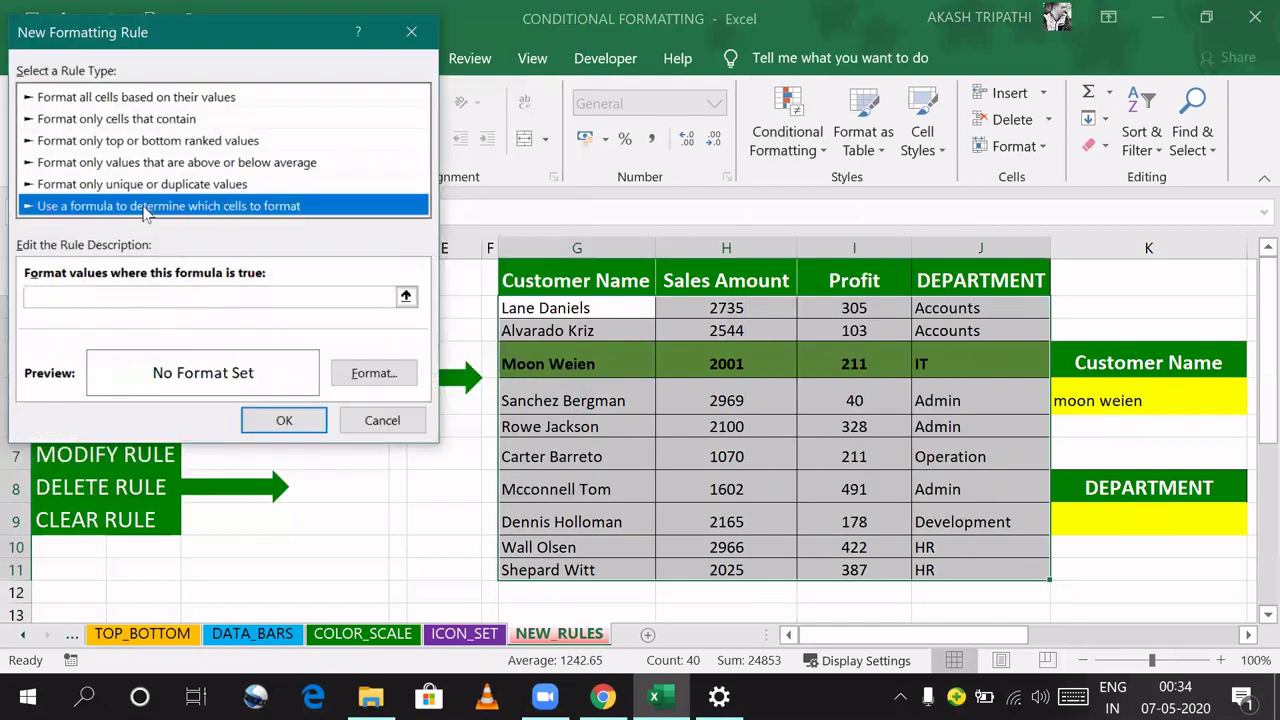
Step: Reference the department column in the rule formula as =$J2:$J11, with absolute columns and relative rows
left_click(99, 298)
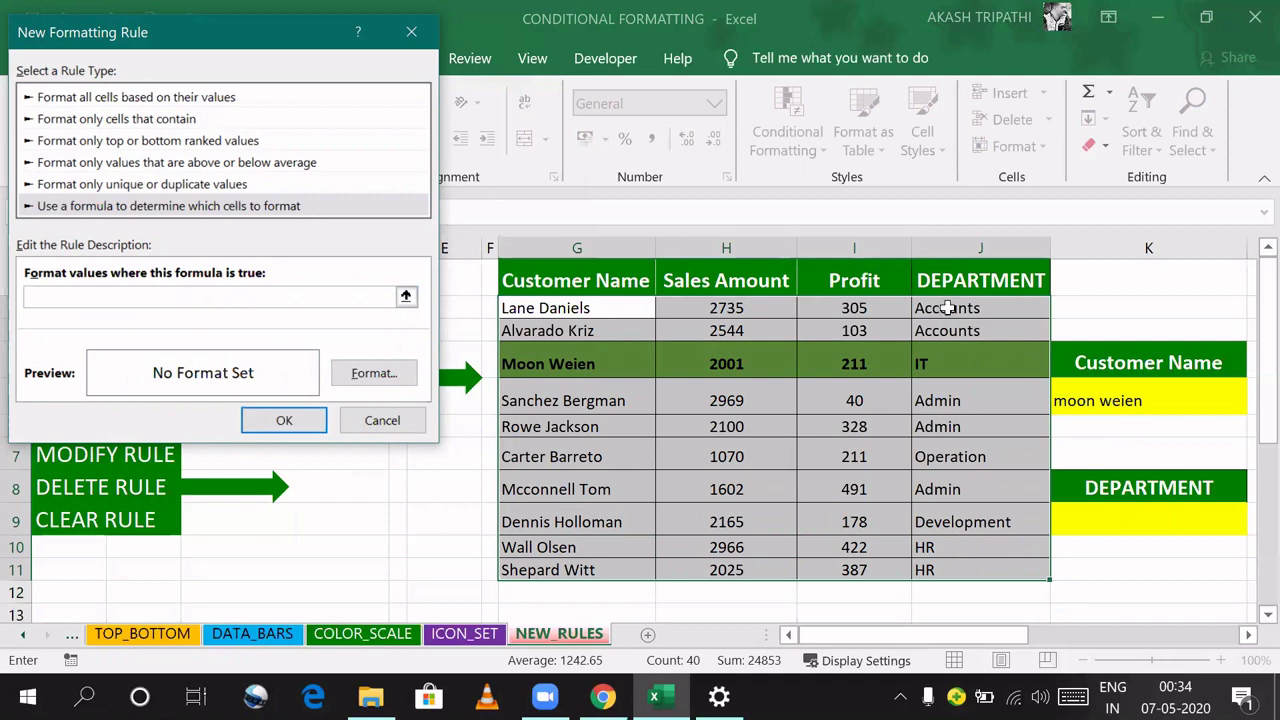
left_click_drag(947, 308, 985, 566)
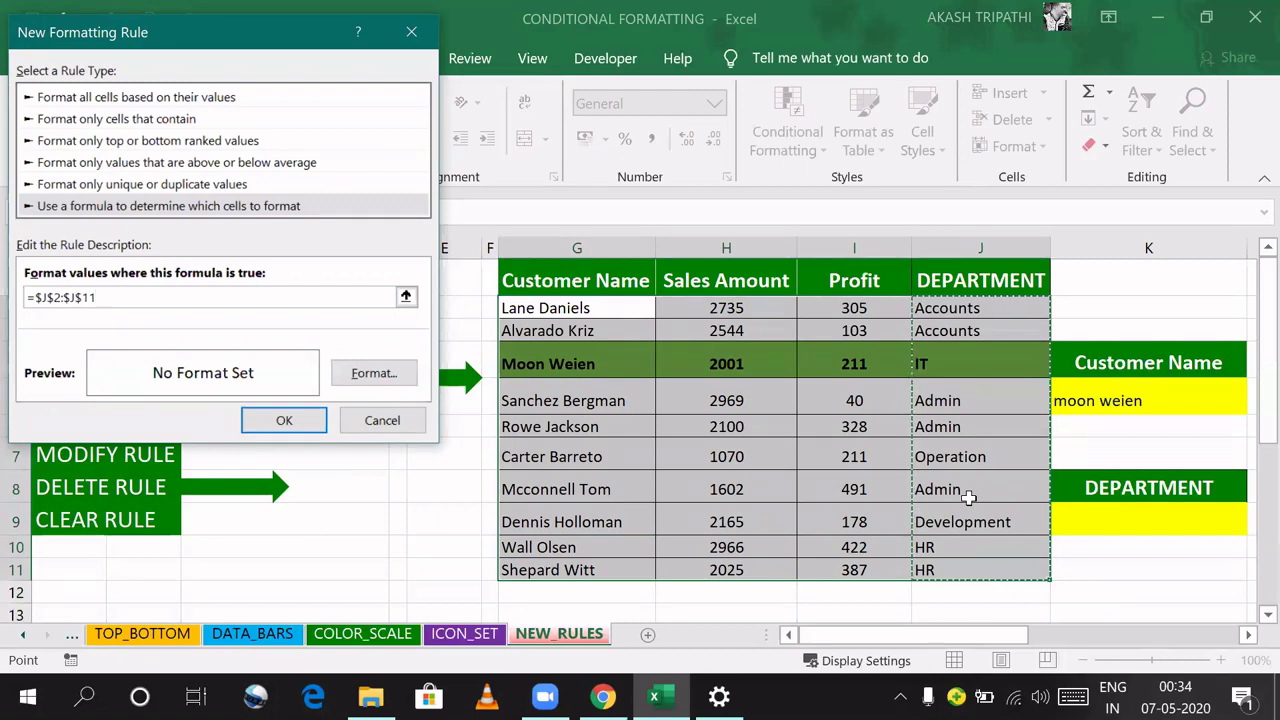
left_click(69, 295)
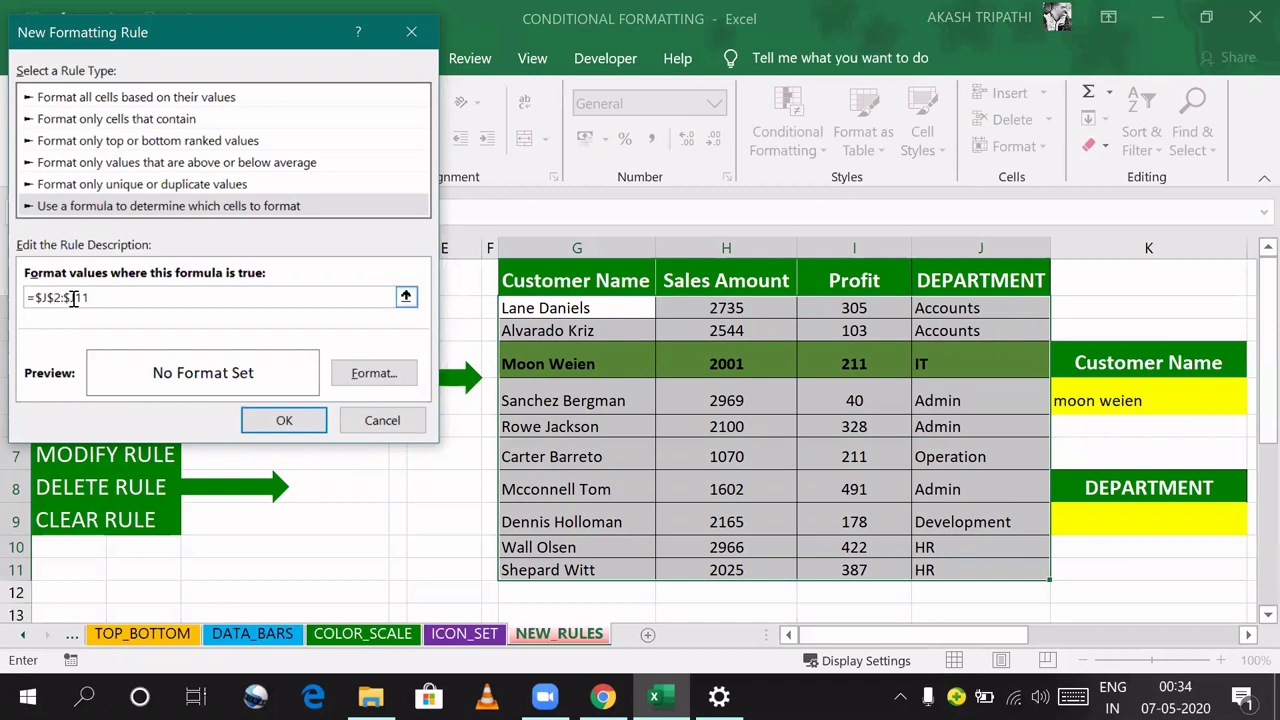
key("BackSpace")
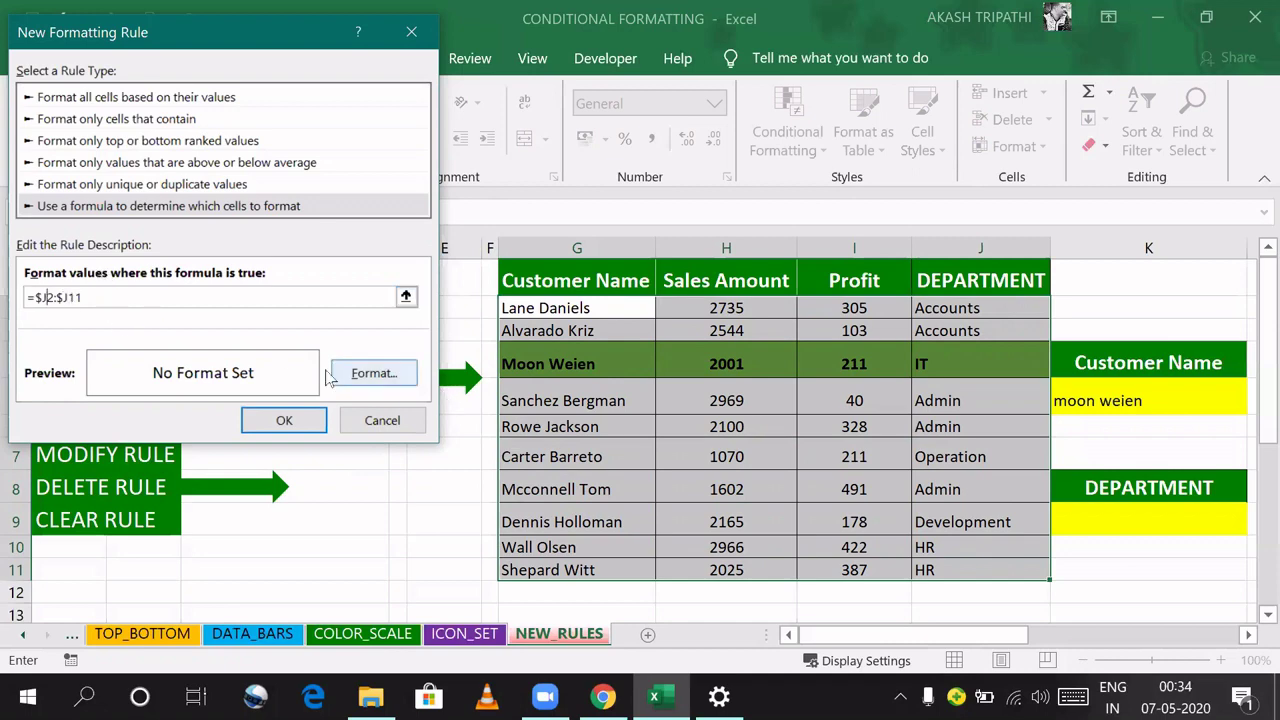
Step: Set the department rule's format to a bold italic font with a blue fill
left_click(373, 381)
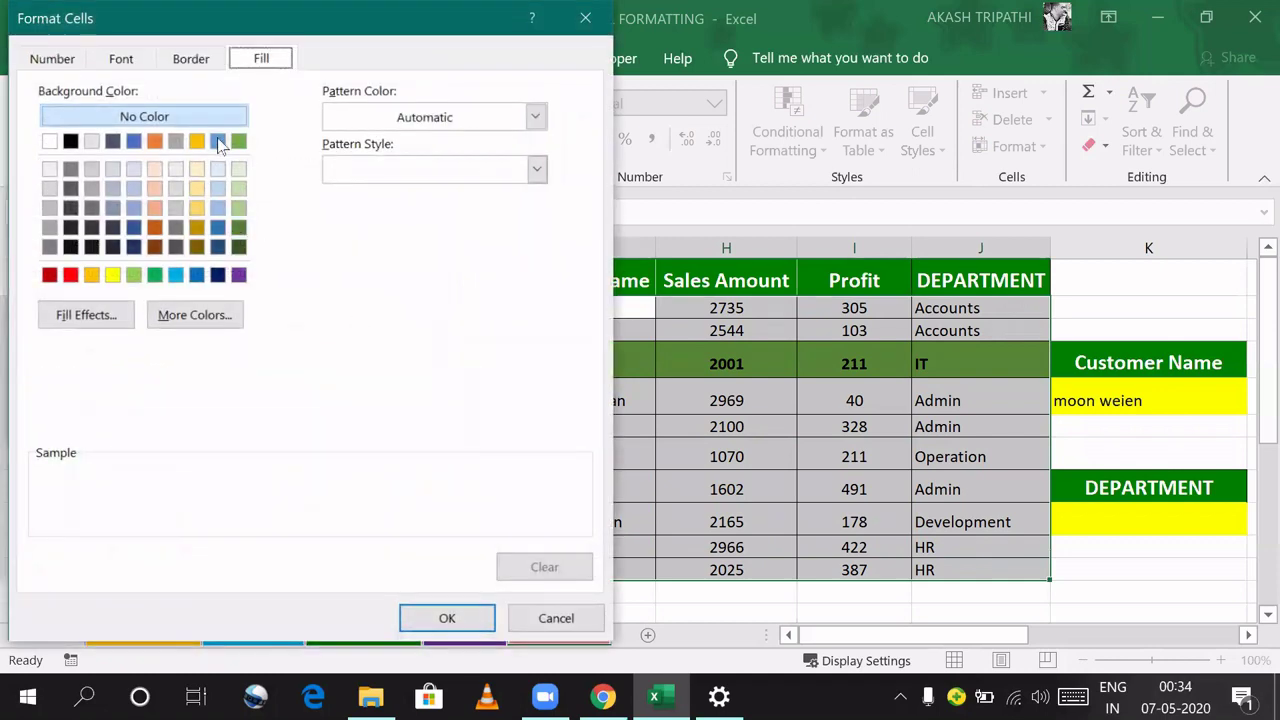
left_click(120, 58)
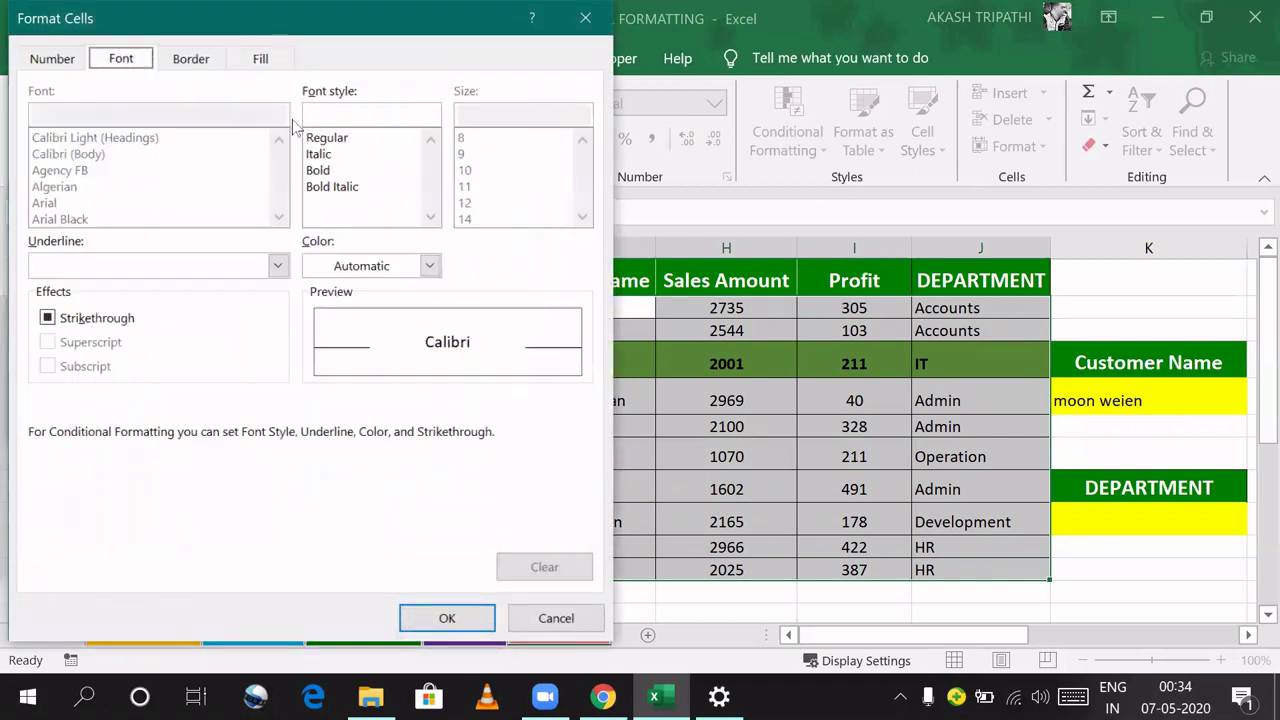
left_click(322, 171)
left_click(322, 188)
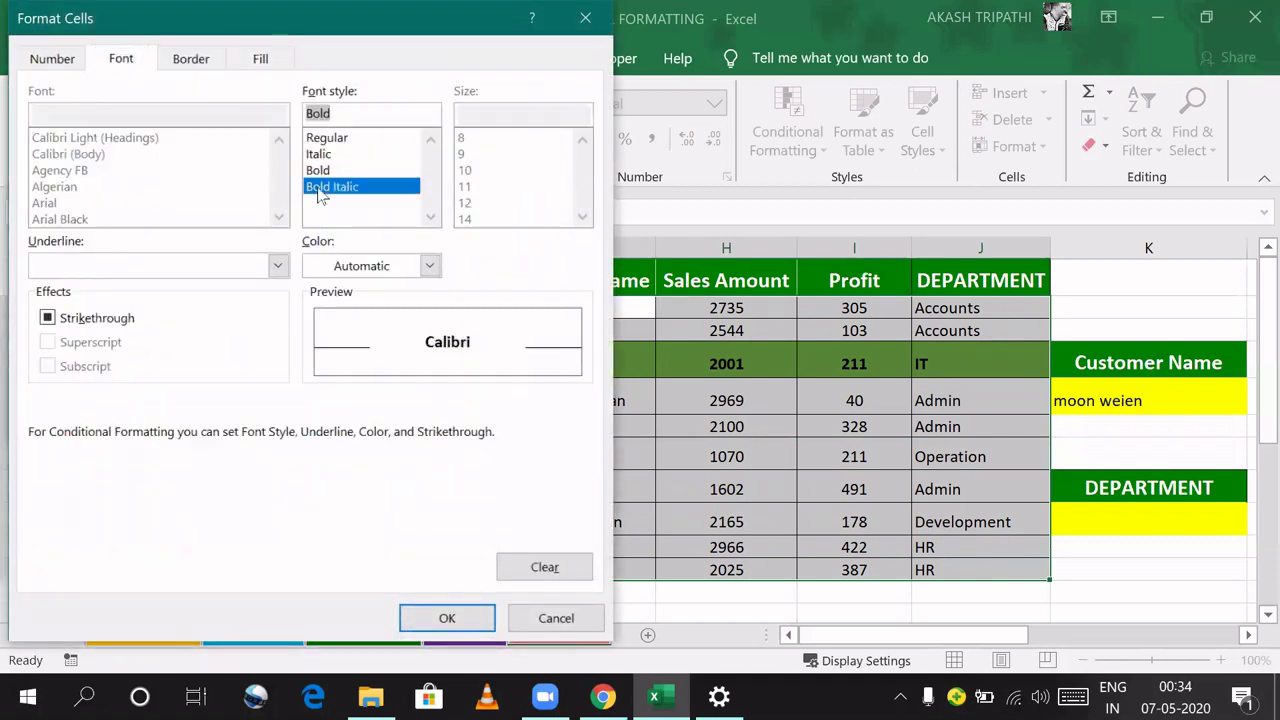
left_click(259, 58)
left_click(218, 142)
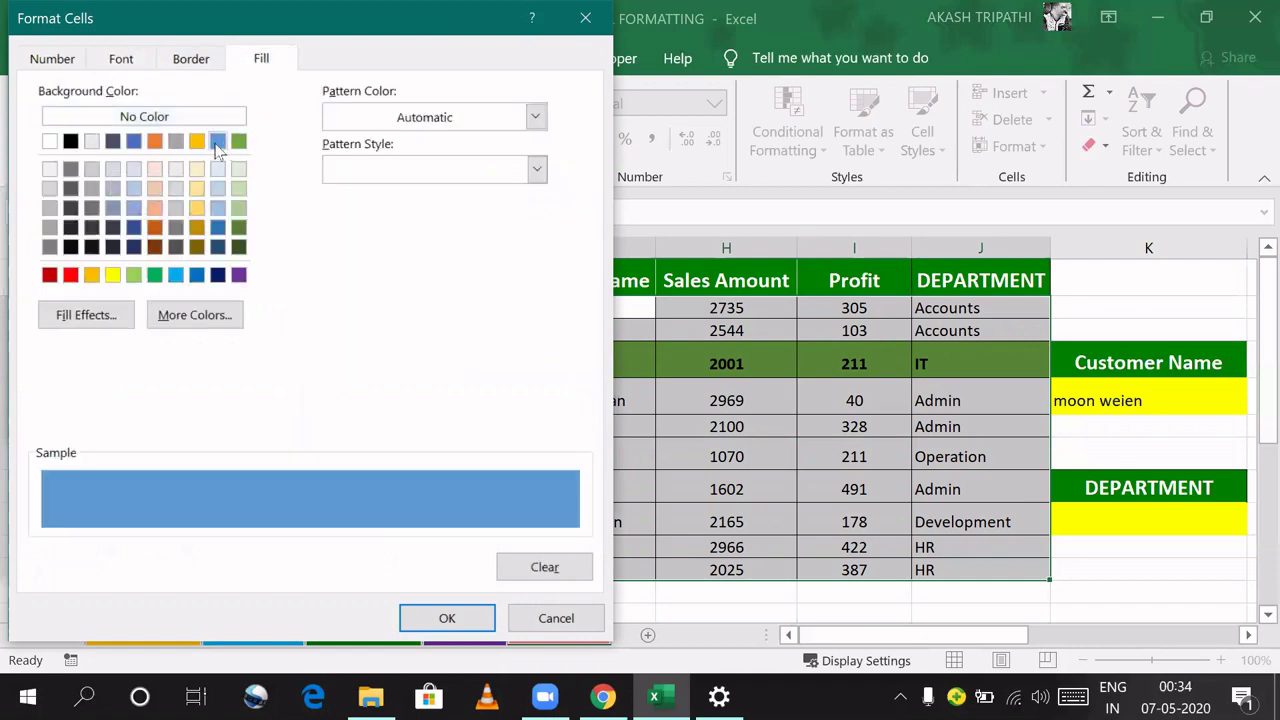
left_click(478, 621)
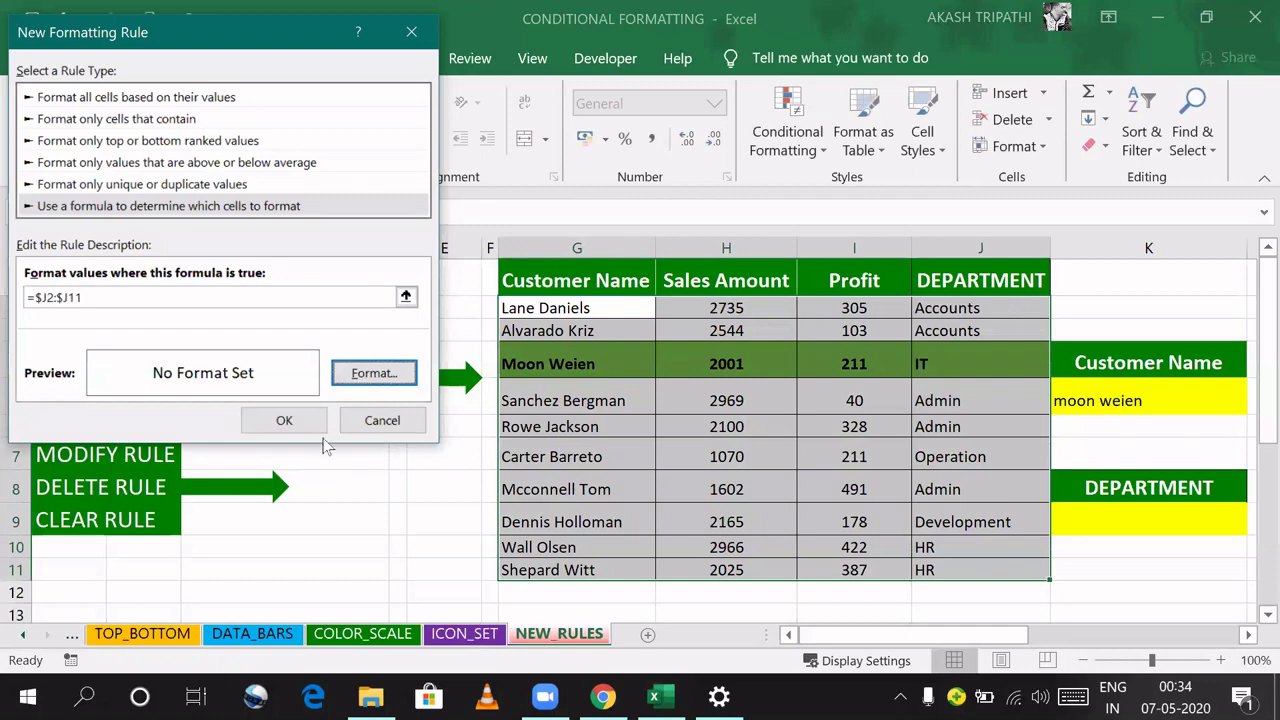
Step: Complete the department rule's formula as =$J2:$J11=$K$9, comparing the department column with the yellow department input cell
left_click(93, 298)
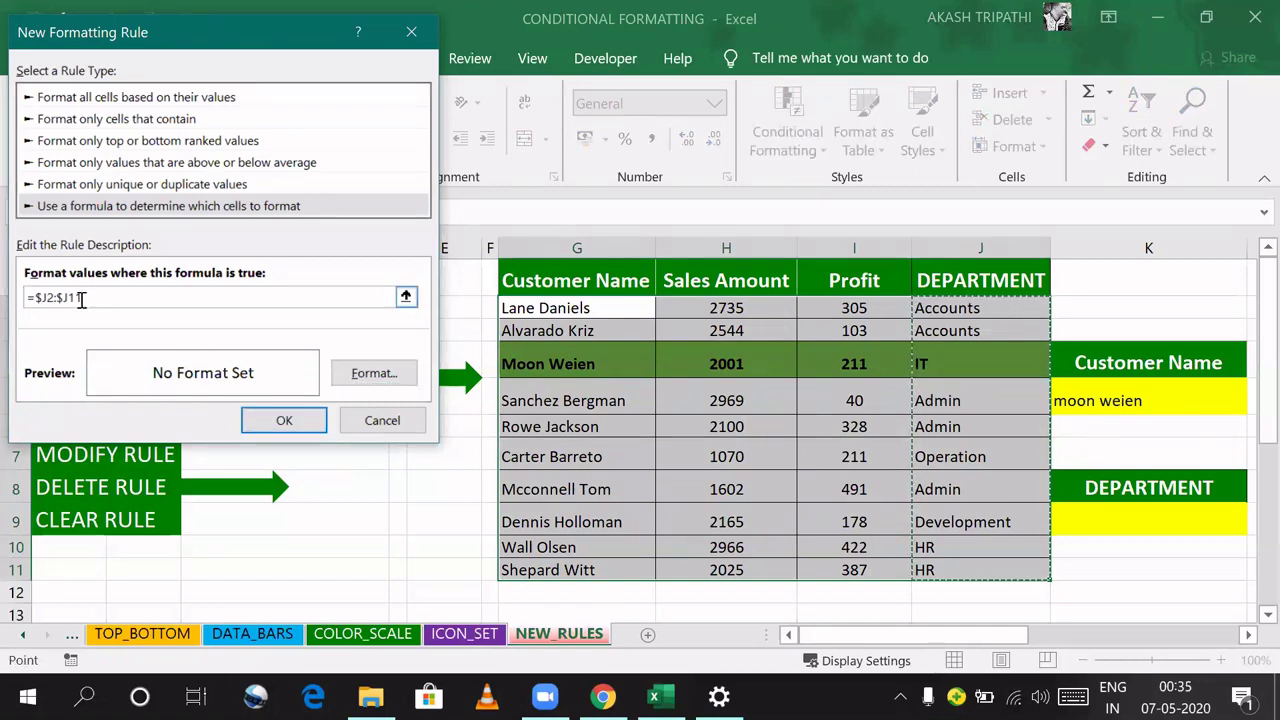
type("+")
left_click(1107, 522)
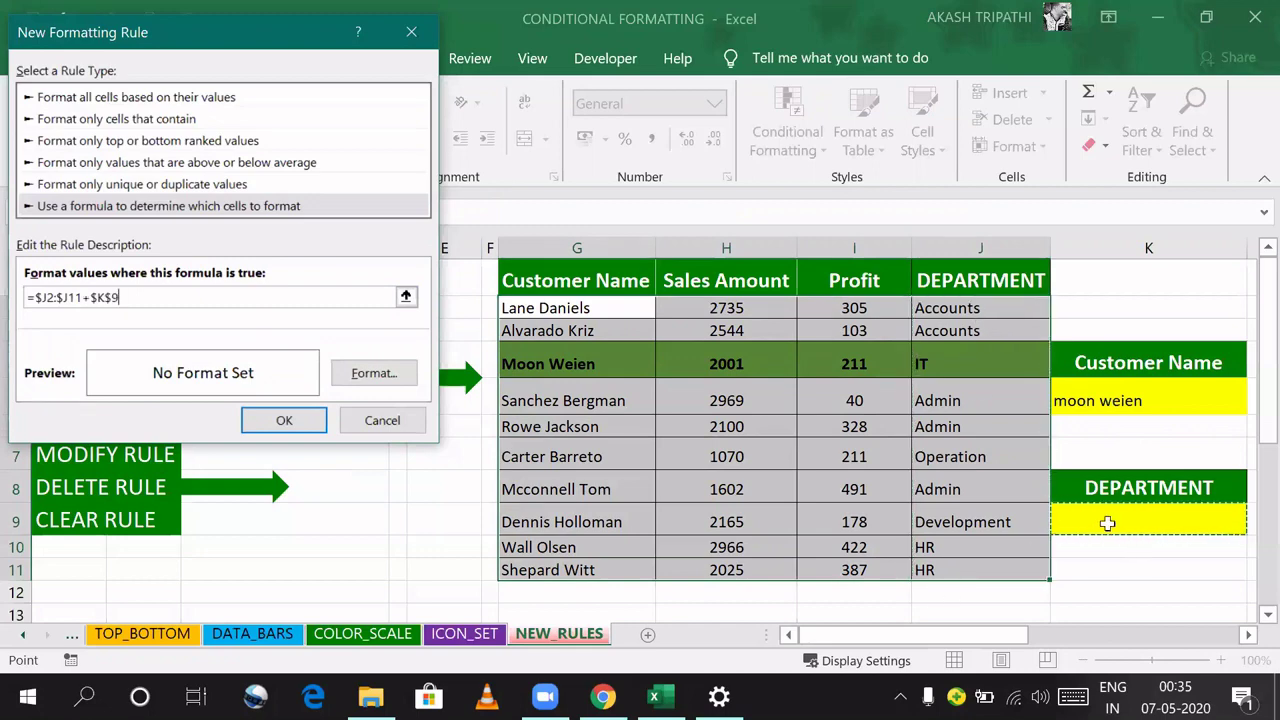
left_click(95, 298)
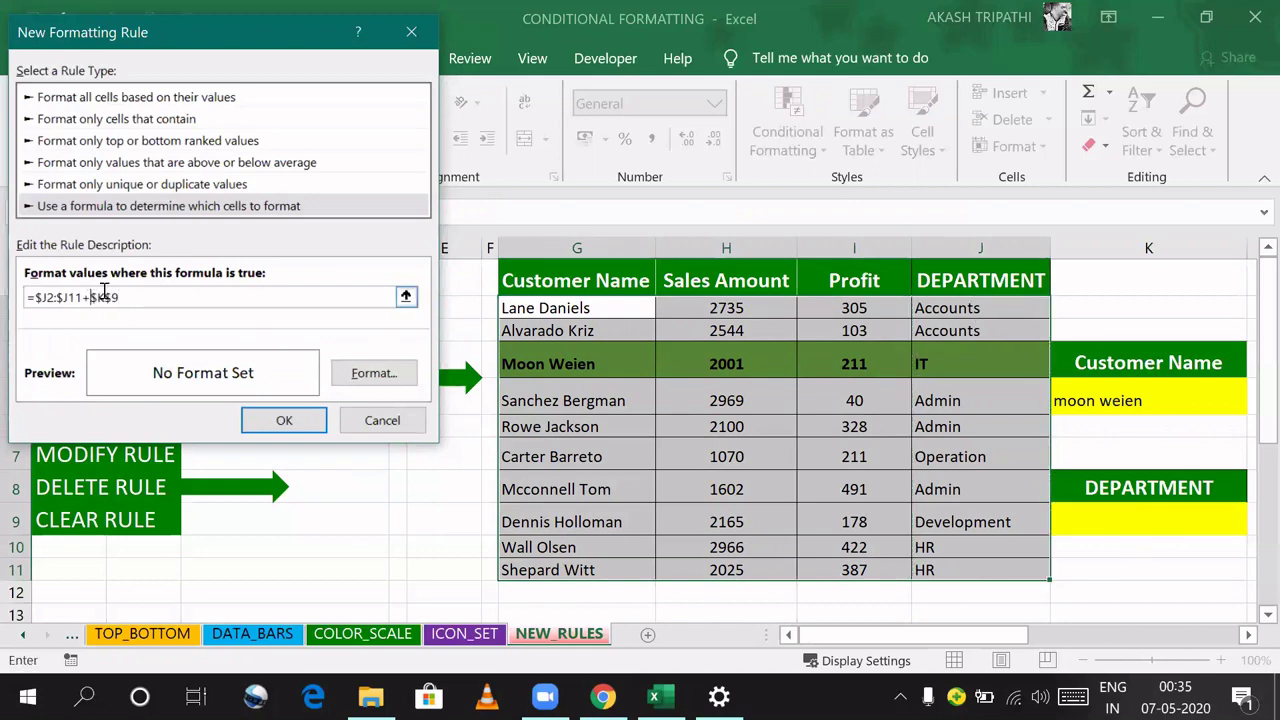
key("BackSpace")
type("=")
Step: Confirm the blue fill format for the department rule and create the rule
left_click(392, 383)
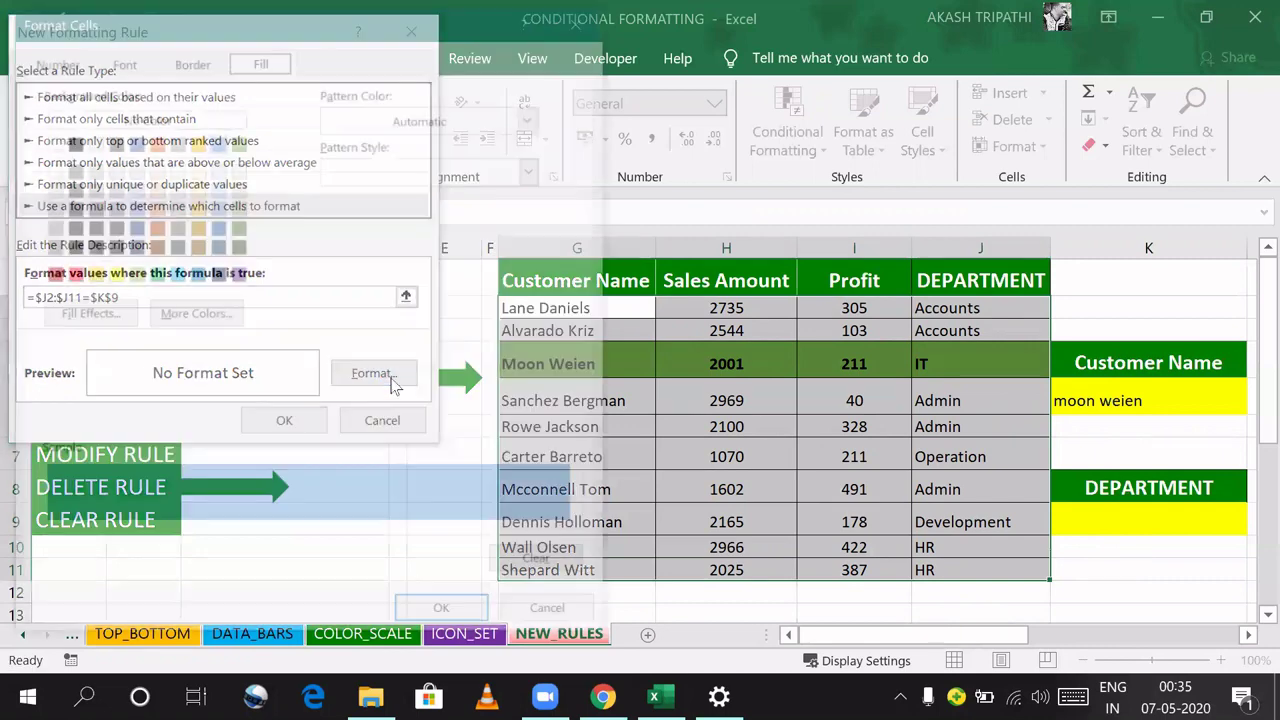
left_click(432, 625)
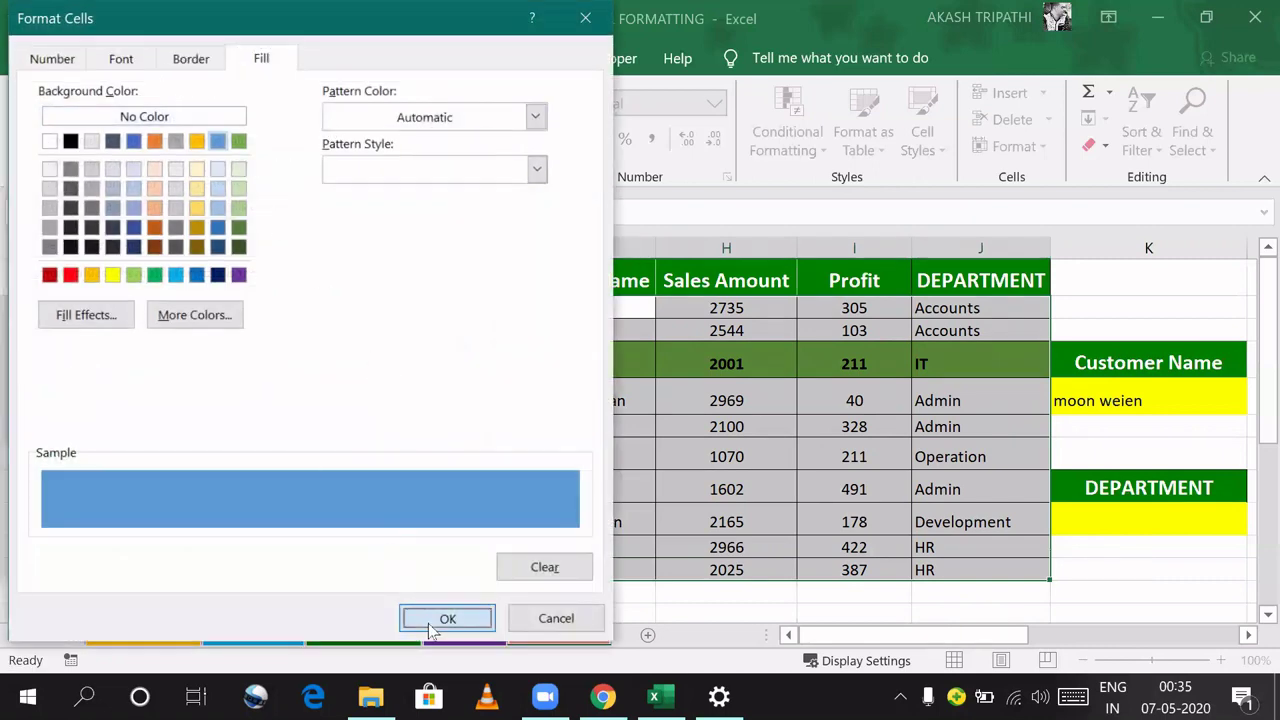
left_click(272, 420)
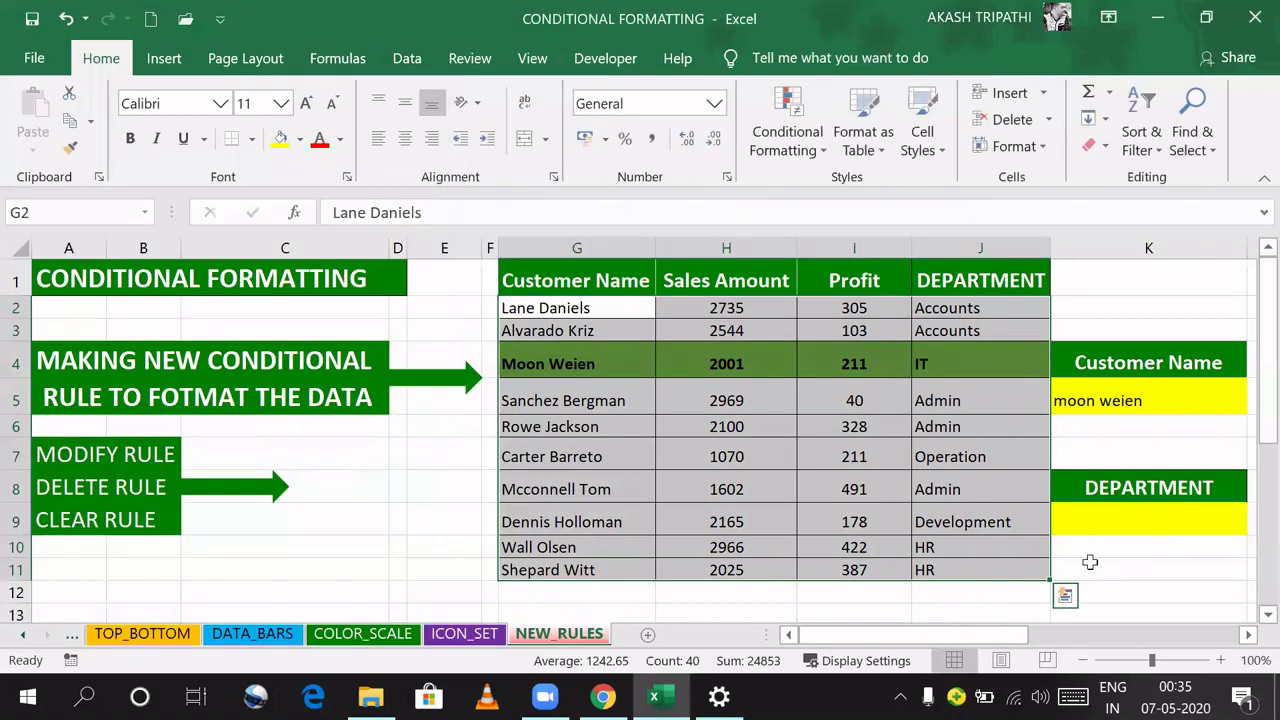
Step: Test the department rule by entering "accounts" in cell K9
left_click(1122, 525)
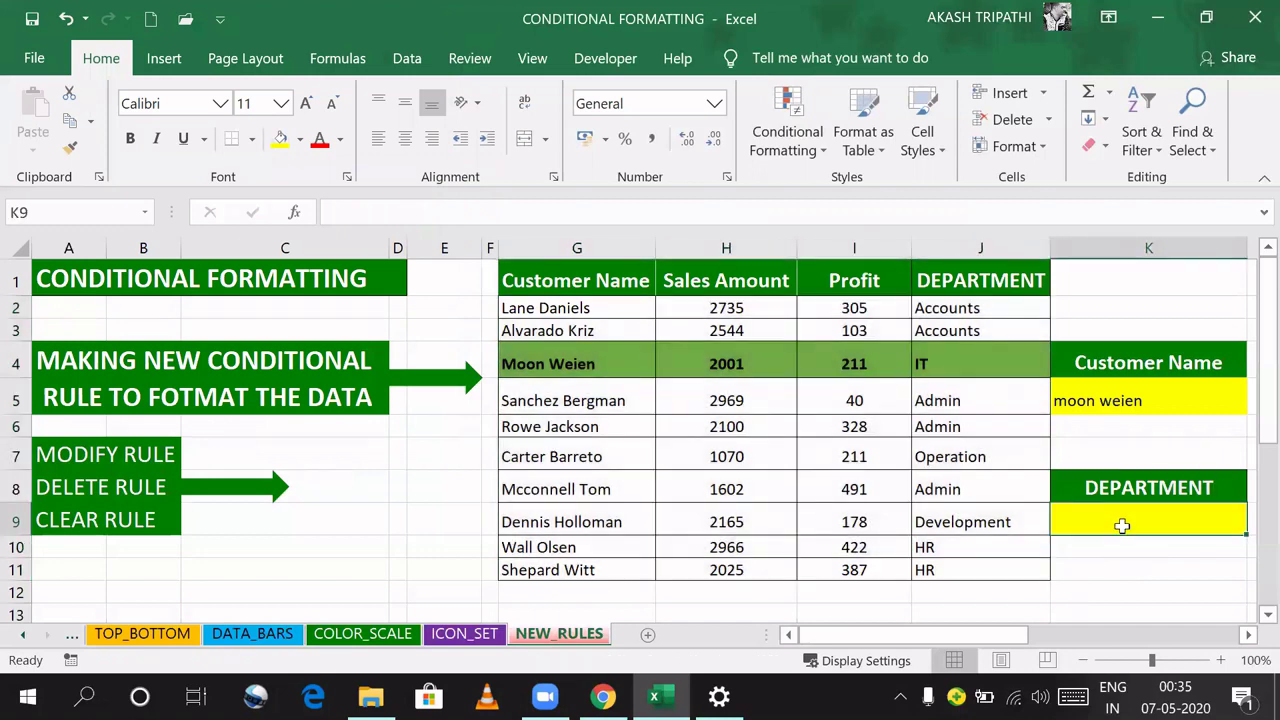
type("accounts")
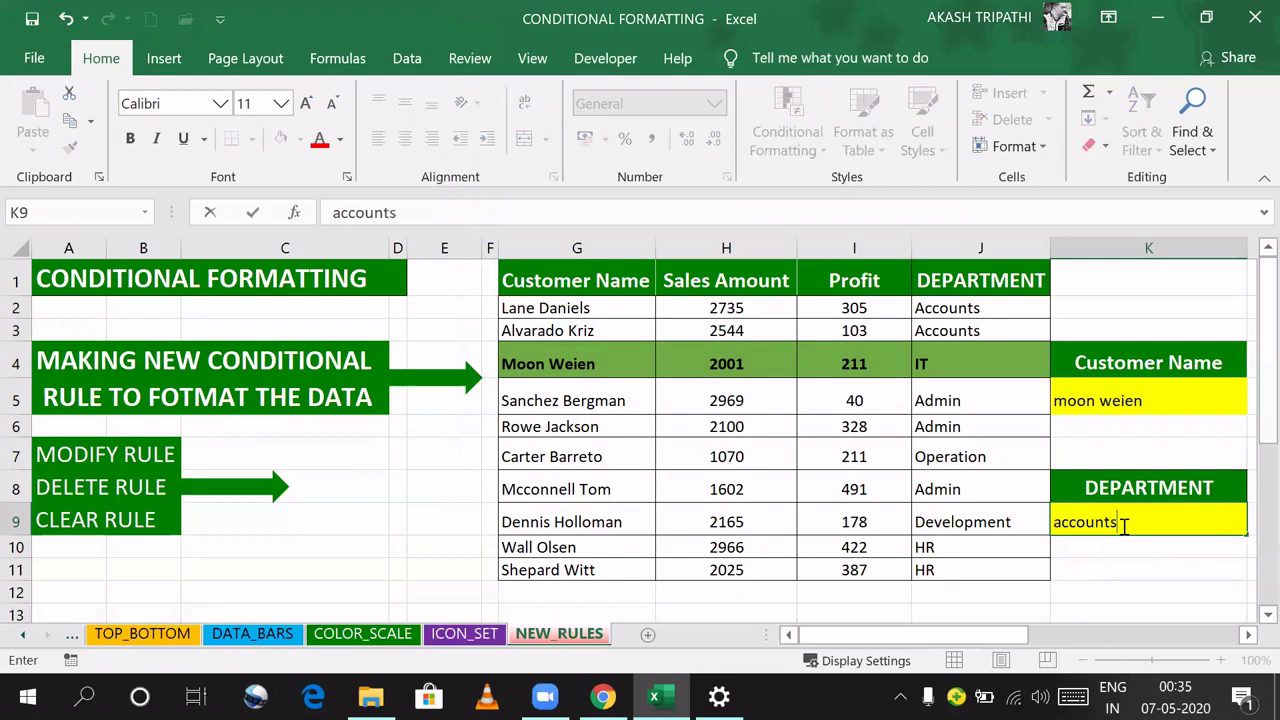
key("Return")
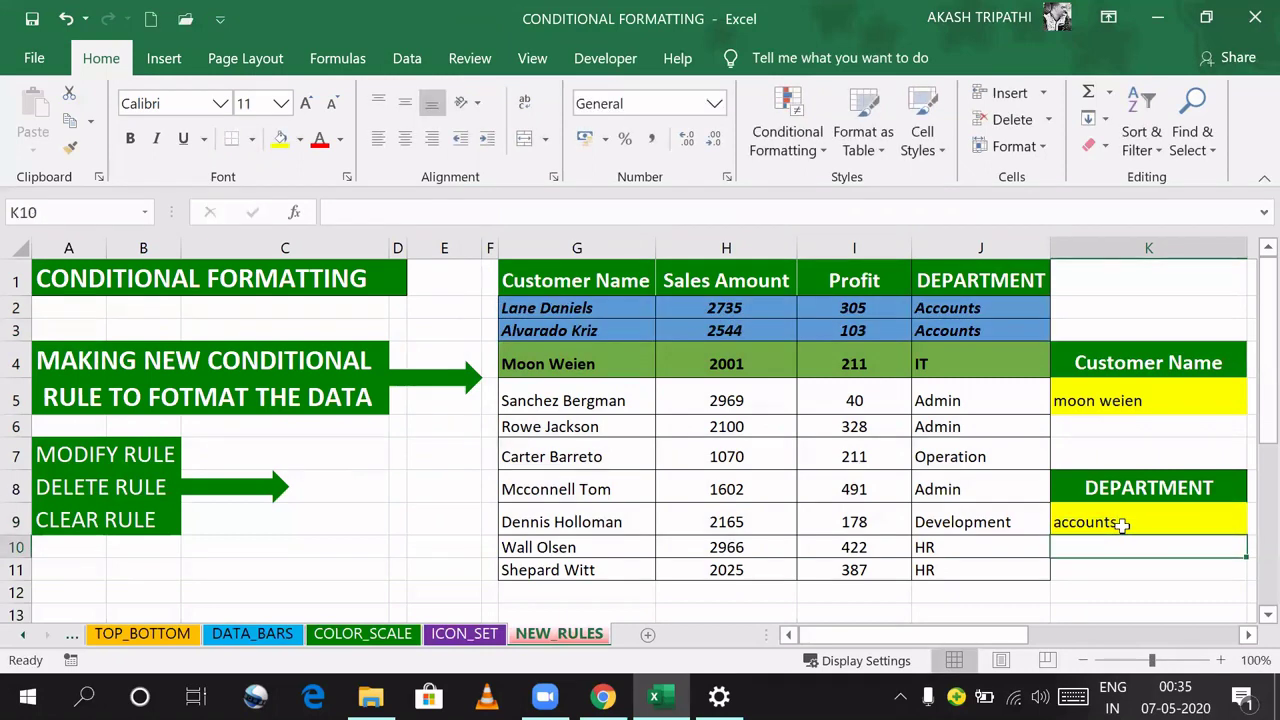
Step: Replace the department in cell K9 with "it"
left_click(1122, 518)
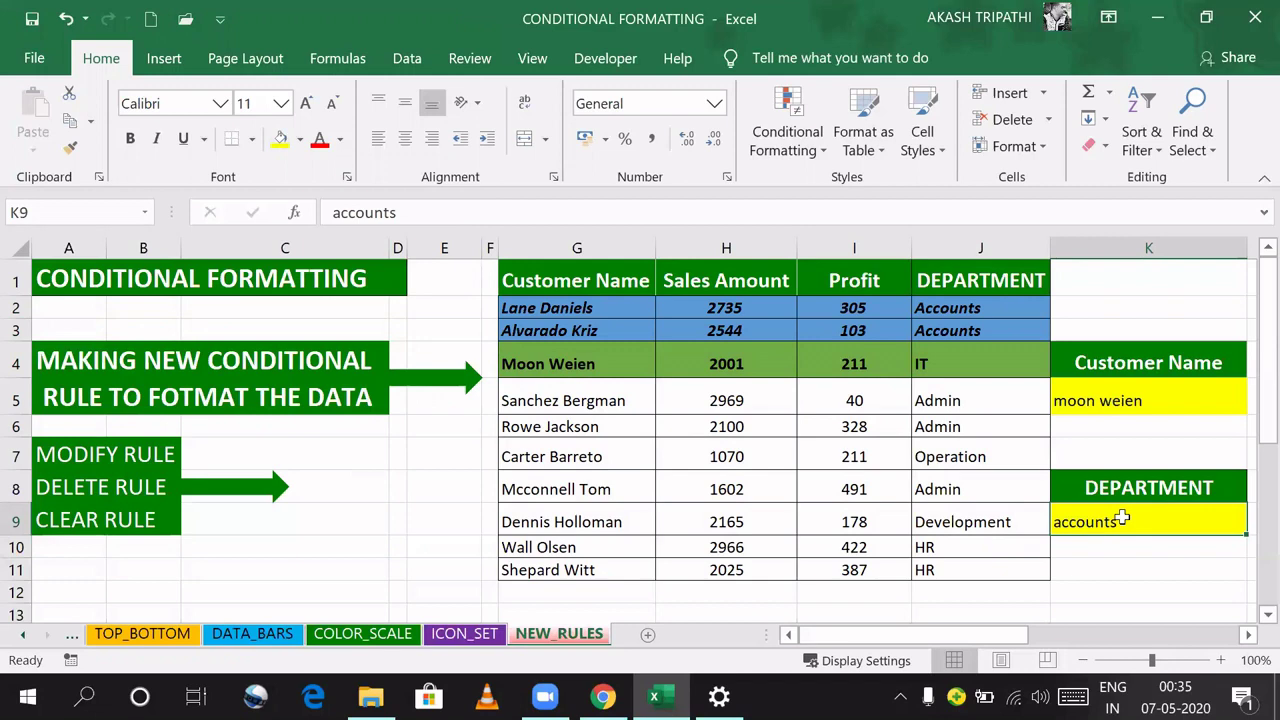
type("it")
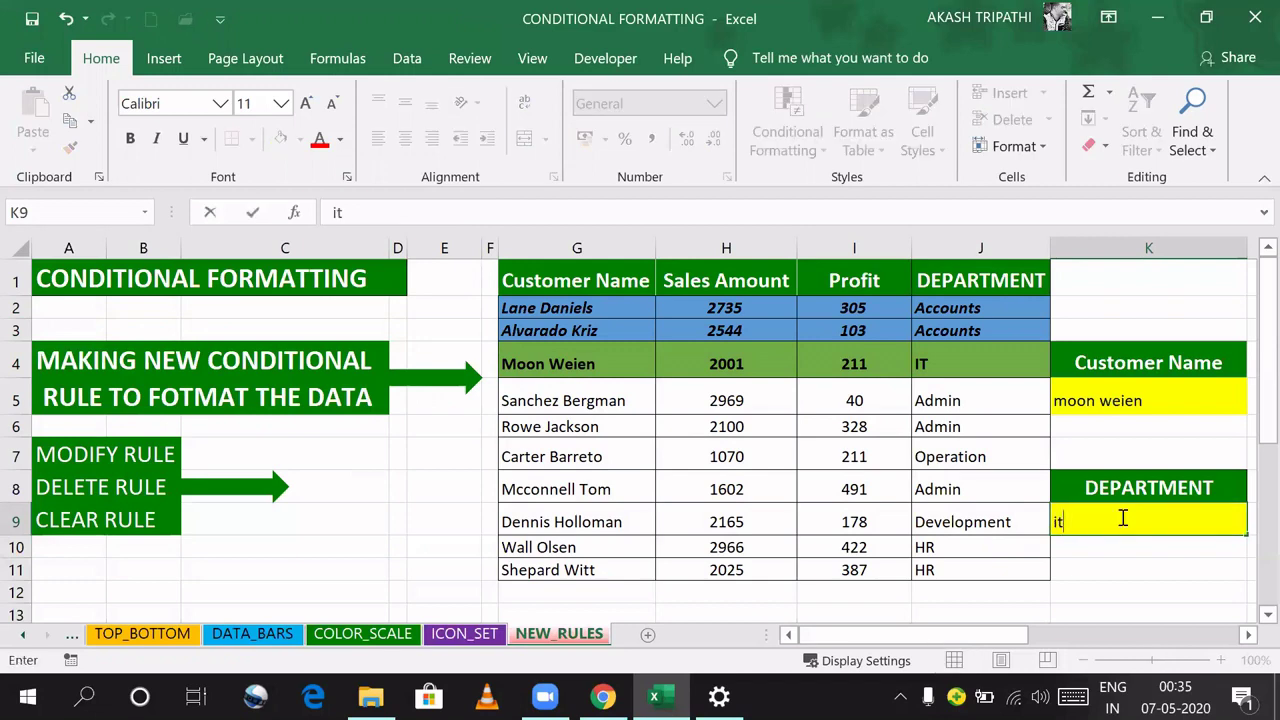
key("Return")
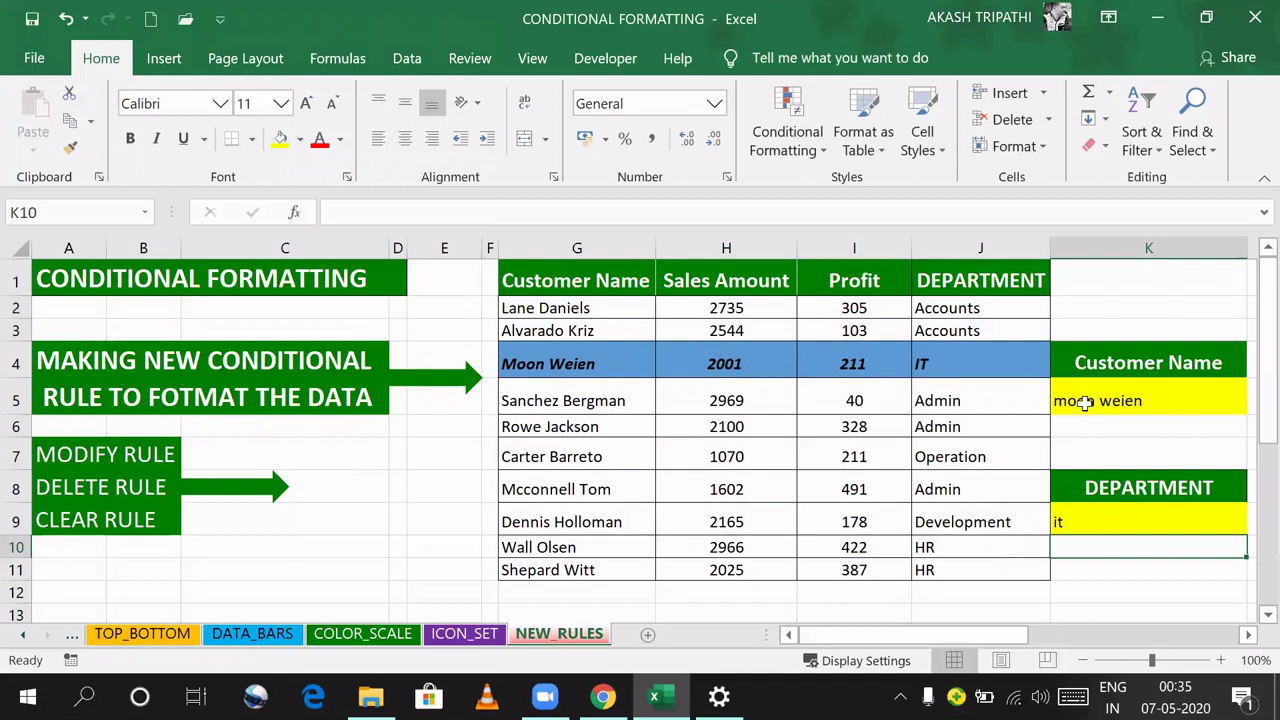
Step: Re-enter the row 4 customer's name in cell K5 to test which of the two rules takes priority
left_click(1083, 522)
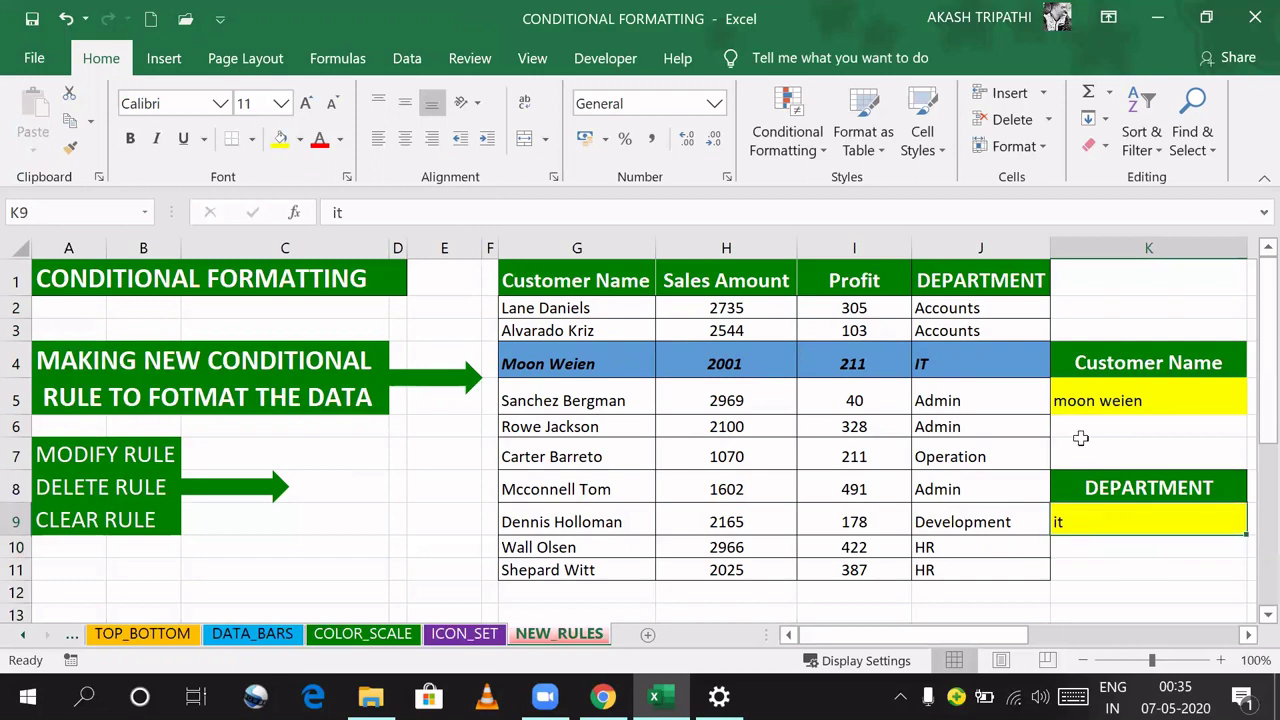
left_click(1083, 402)
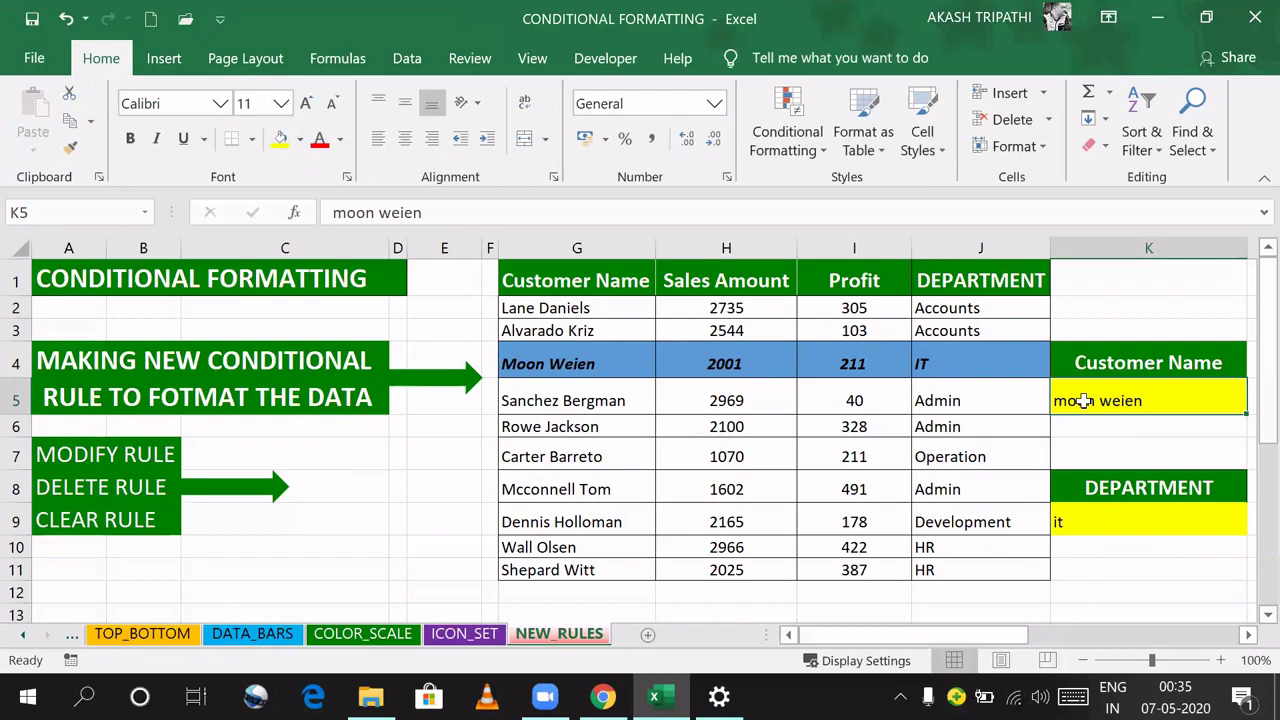
left_click(1097, 523)
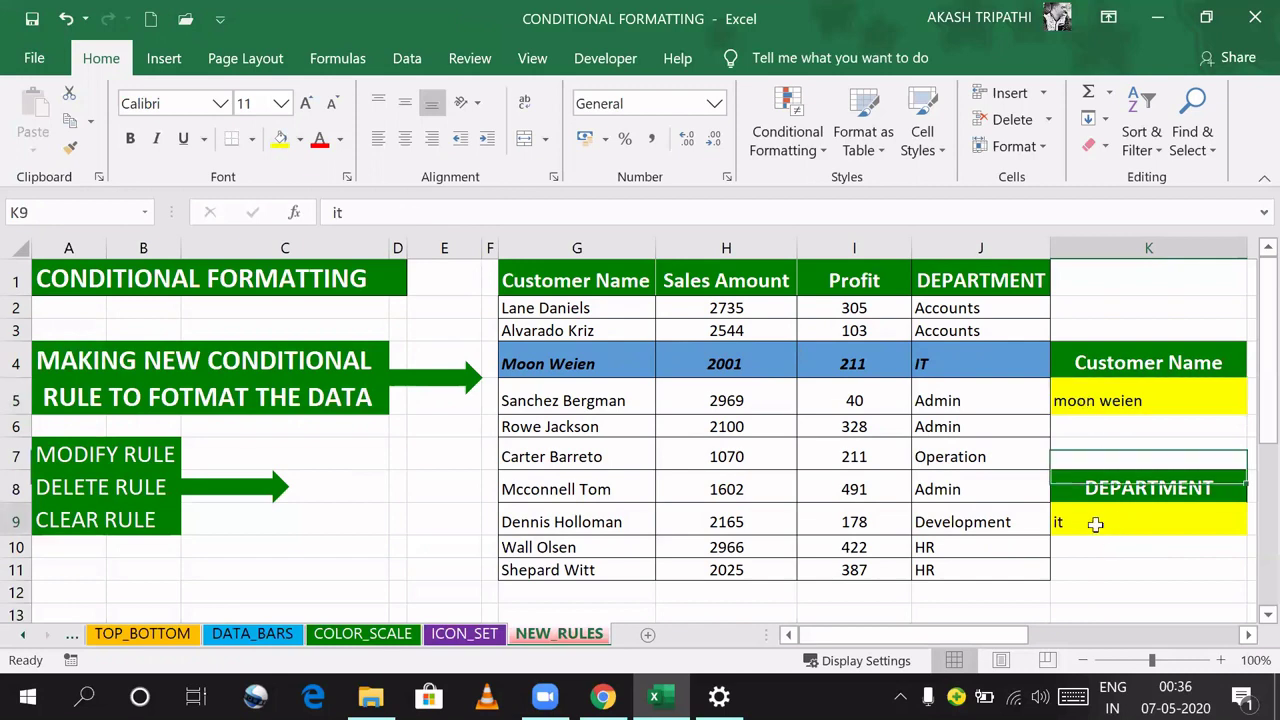
left_click(1086, 402)
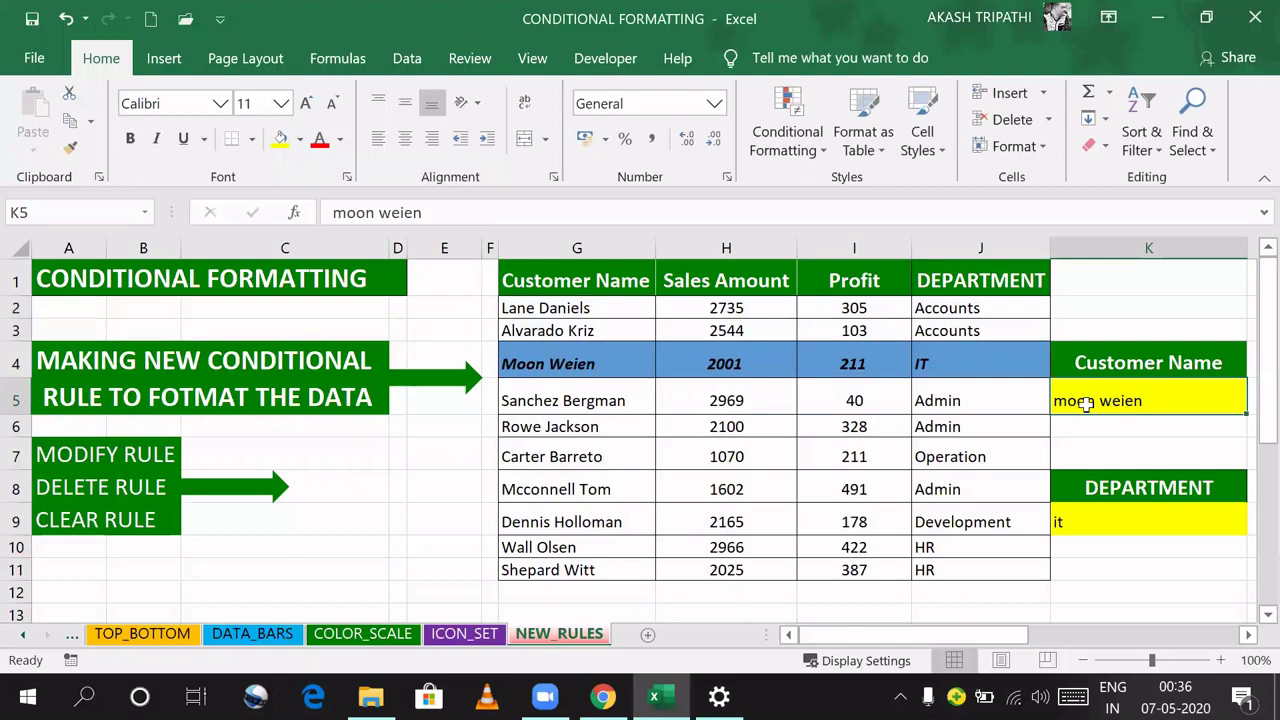
type("moon wei")
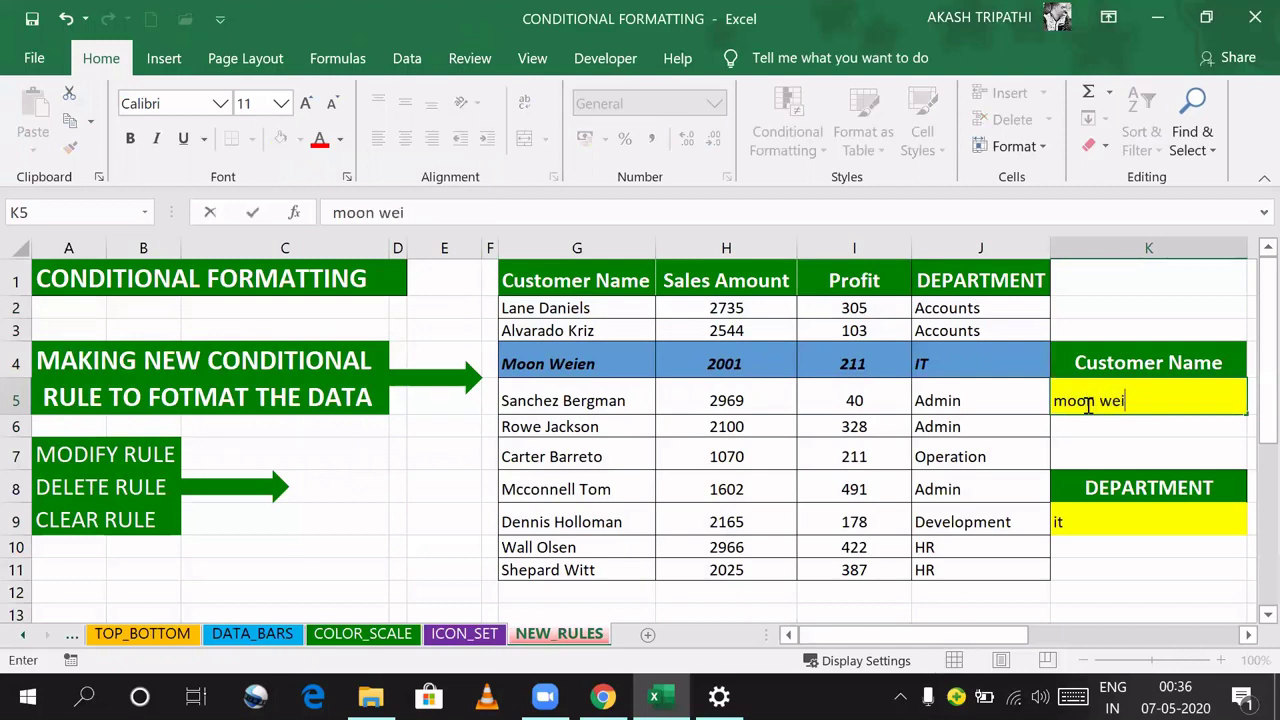
type("en")
key("Return")
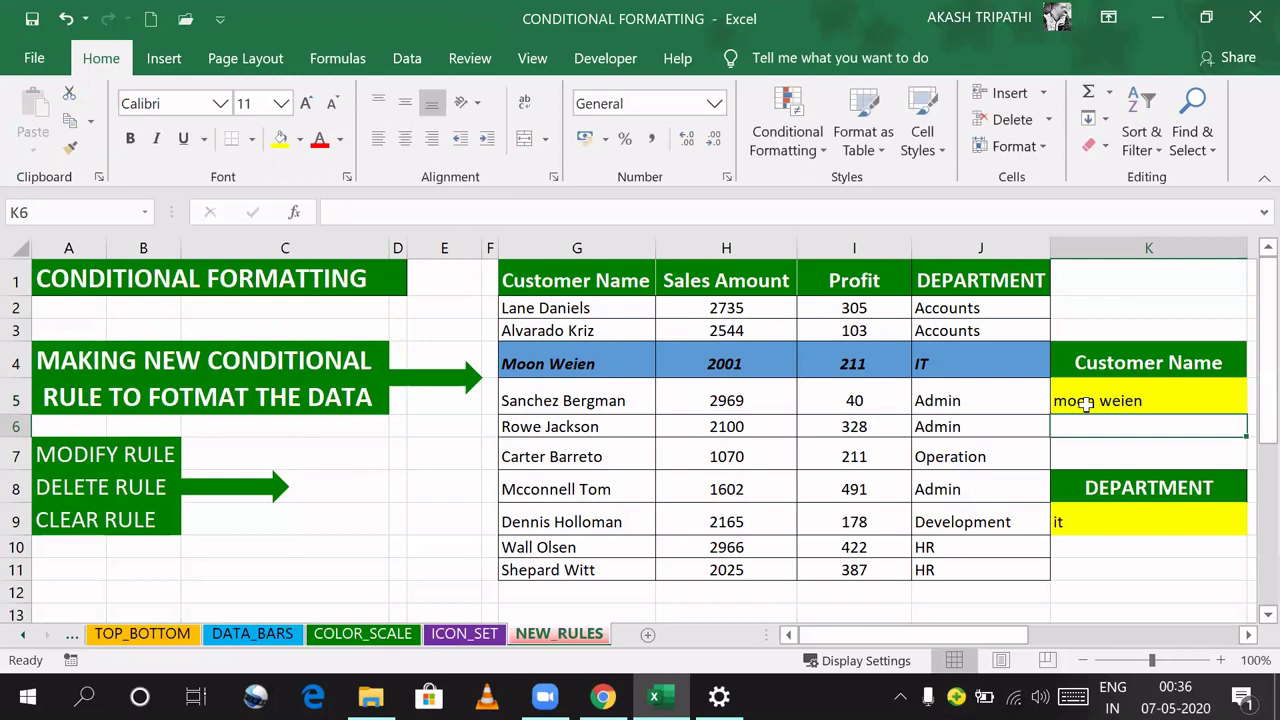
Step: Test the department rule with "admin" in cell K9, and set the cell back to "it"
left_click(1090, 524)
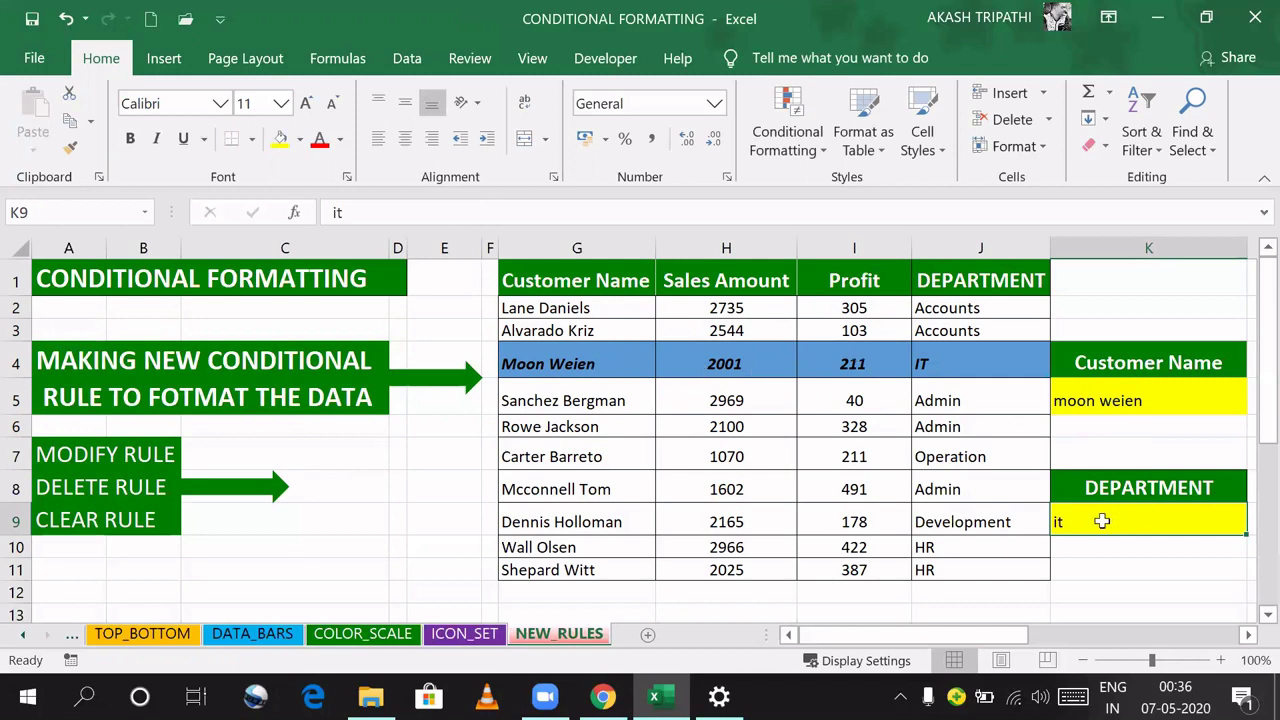
type("admin")
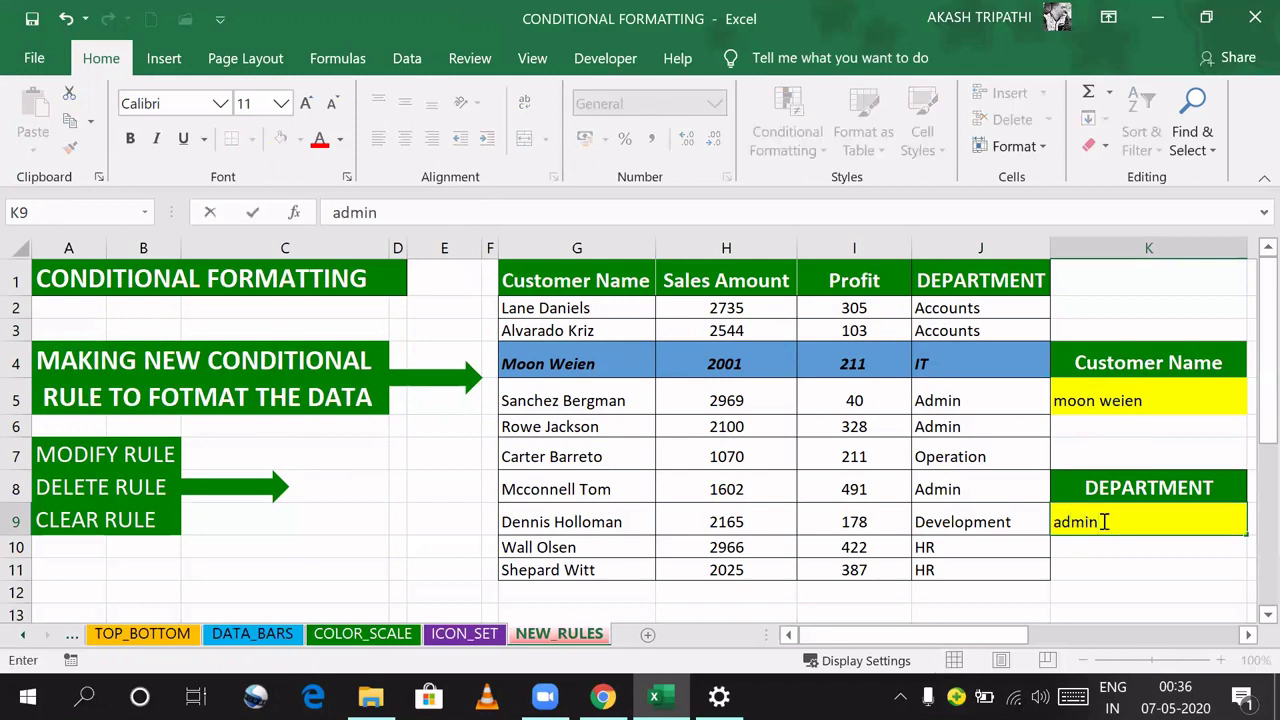
key("Return")
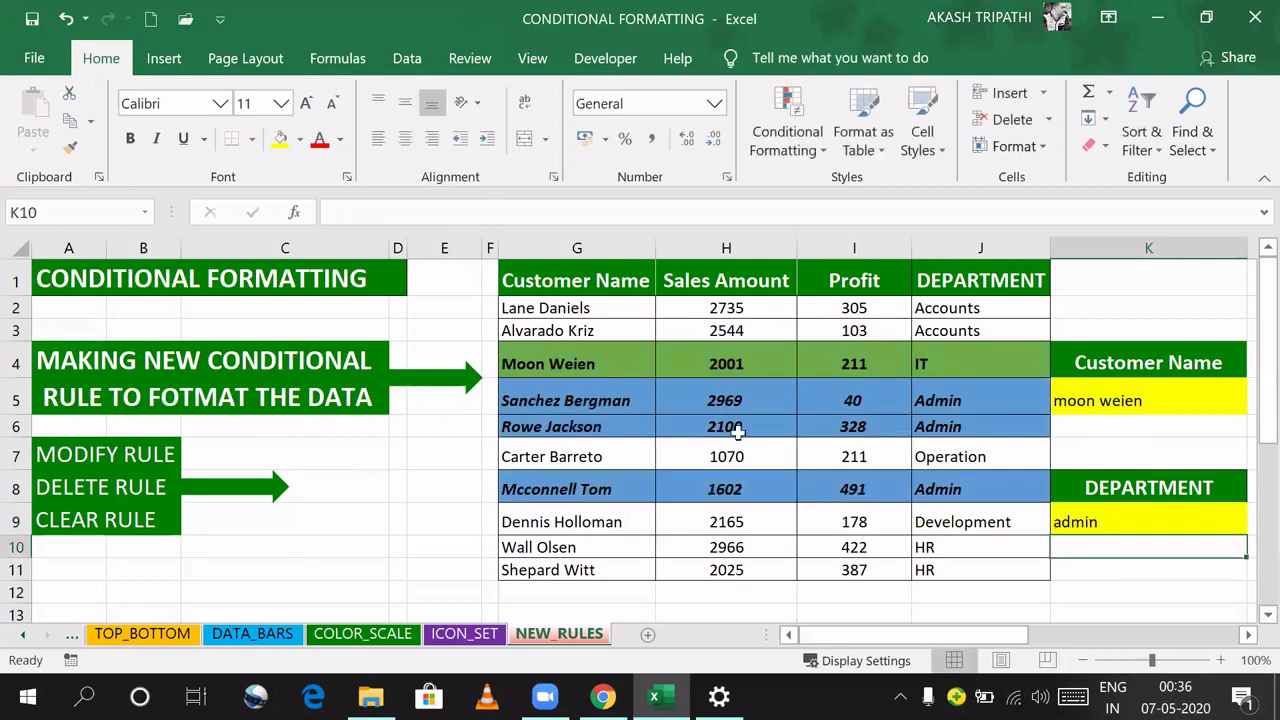
left_click(1124, 522)
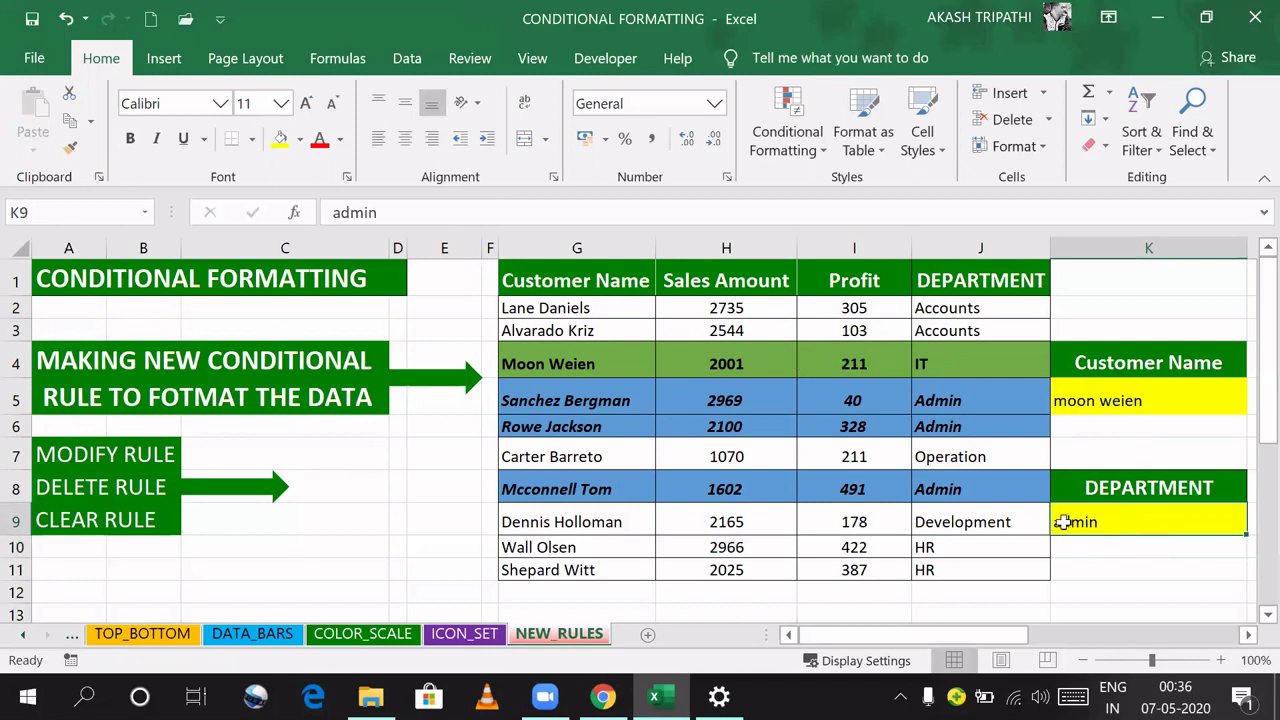
type("it")
key("Return")
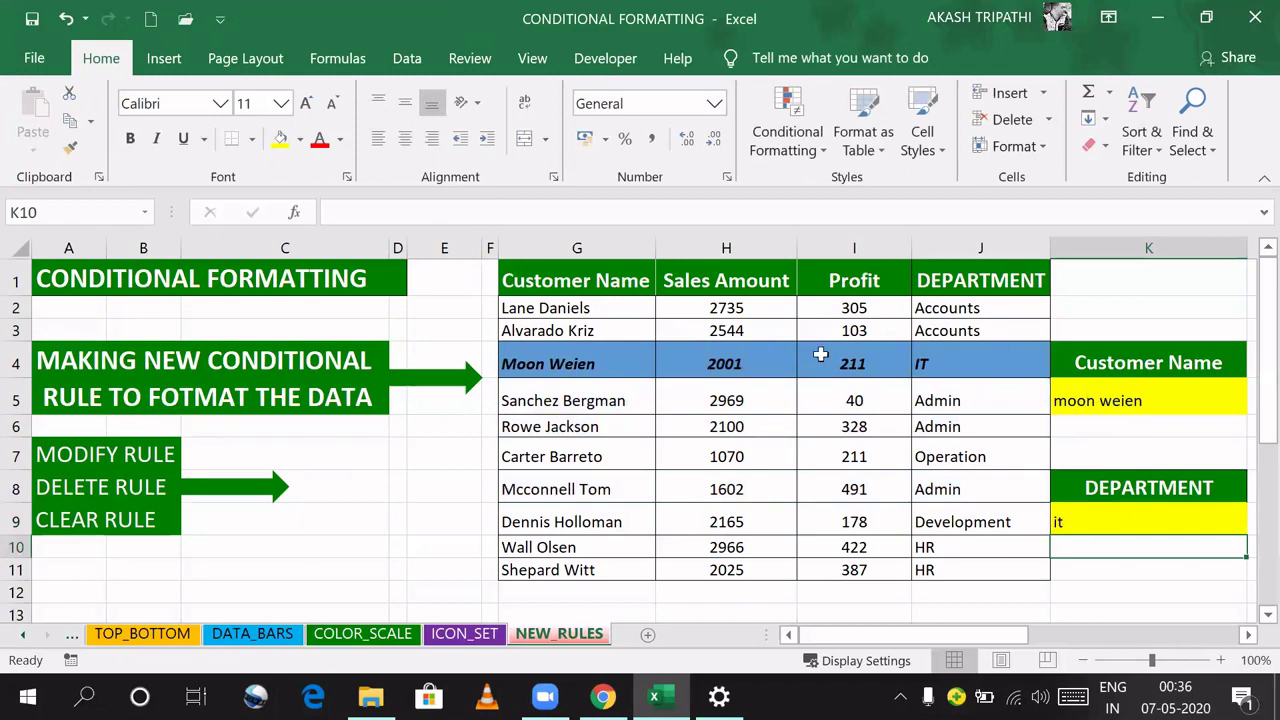
left_click(819, 160)
left_click(813, 503)
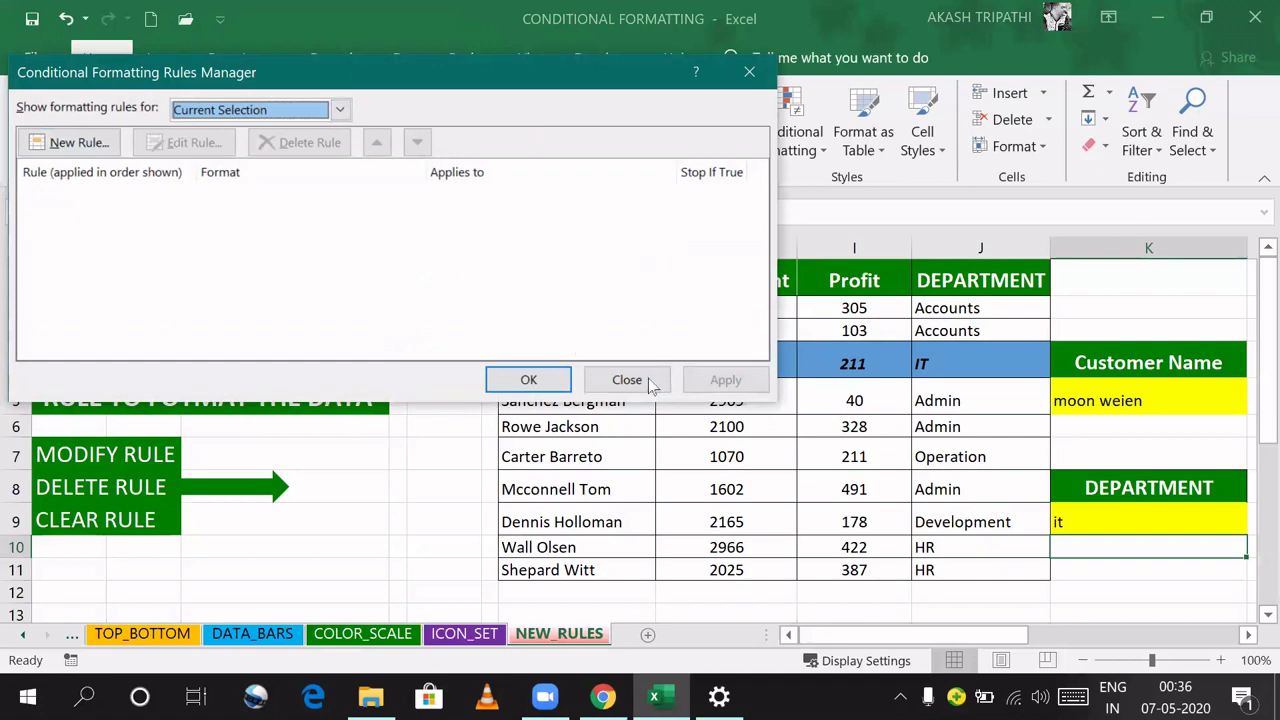
left_click(750, 72)
Step: Delete the four old conditional formatting rules for G2:J6 and G7:J11 from the table's rule list
mouse_move(512, 307)
left_mouse_down()
mouse_move(846, 486)
mouse_move(946, 568)
left_mouse_up()
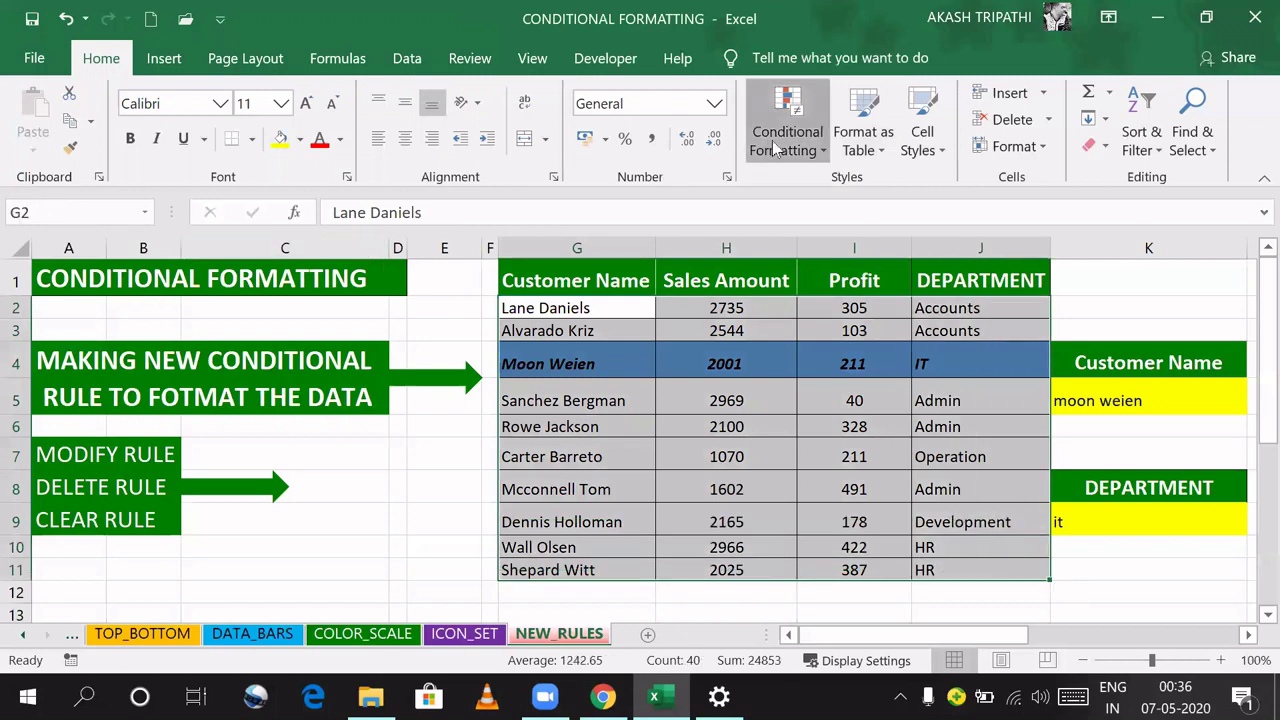
left_click(788, 140)
left_click(852, 508)
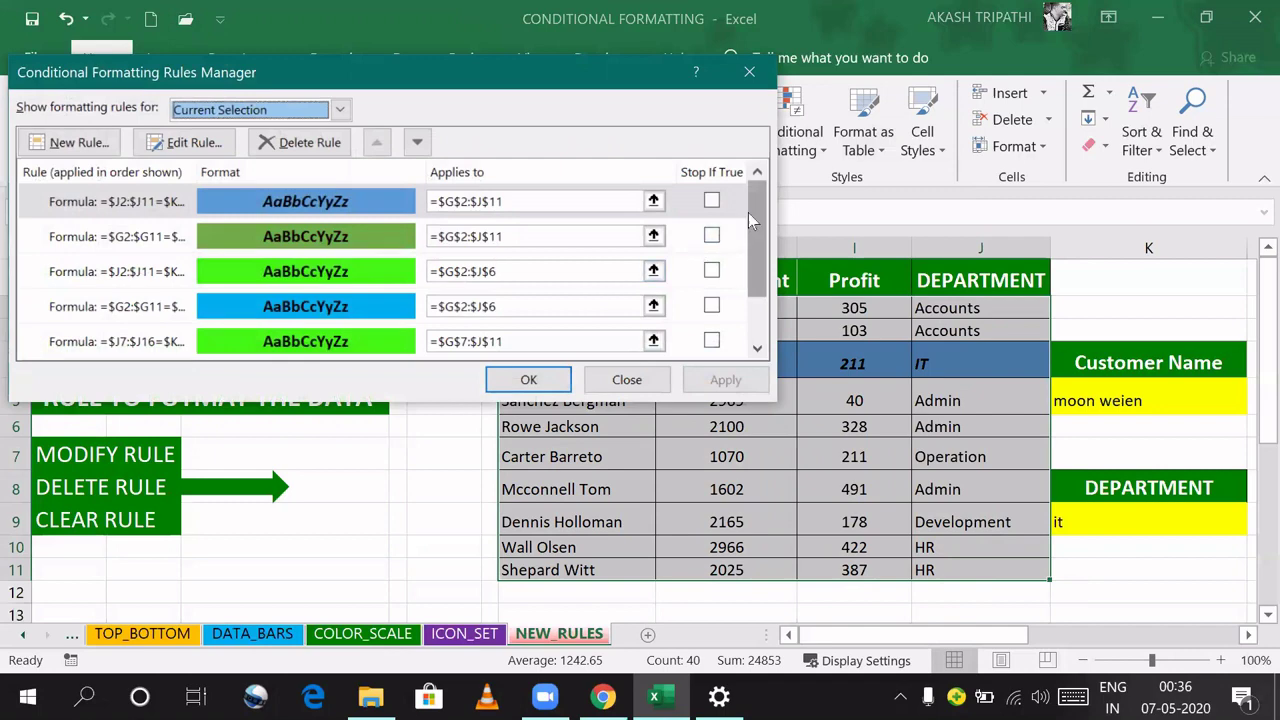
scroll(748, 212, "down", 1)
left_click_drag(760, 286, 766, 215)
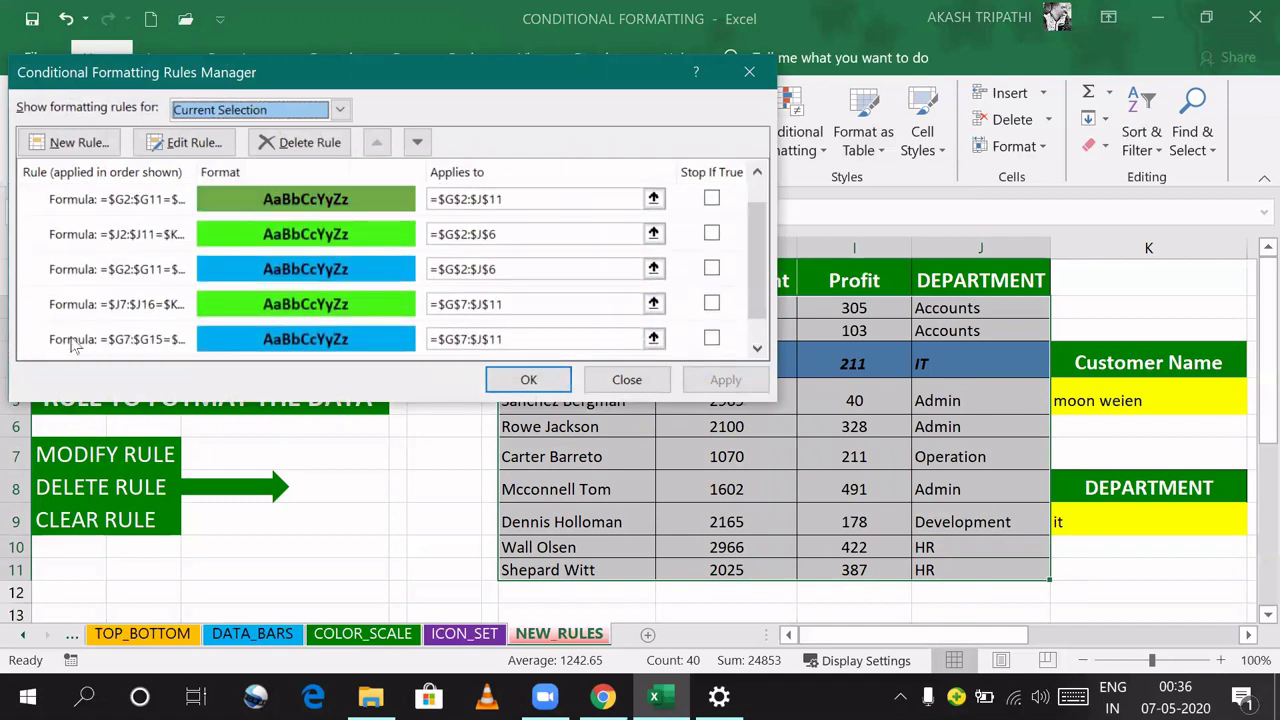
left_click(100, 339)
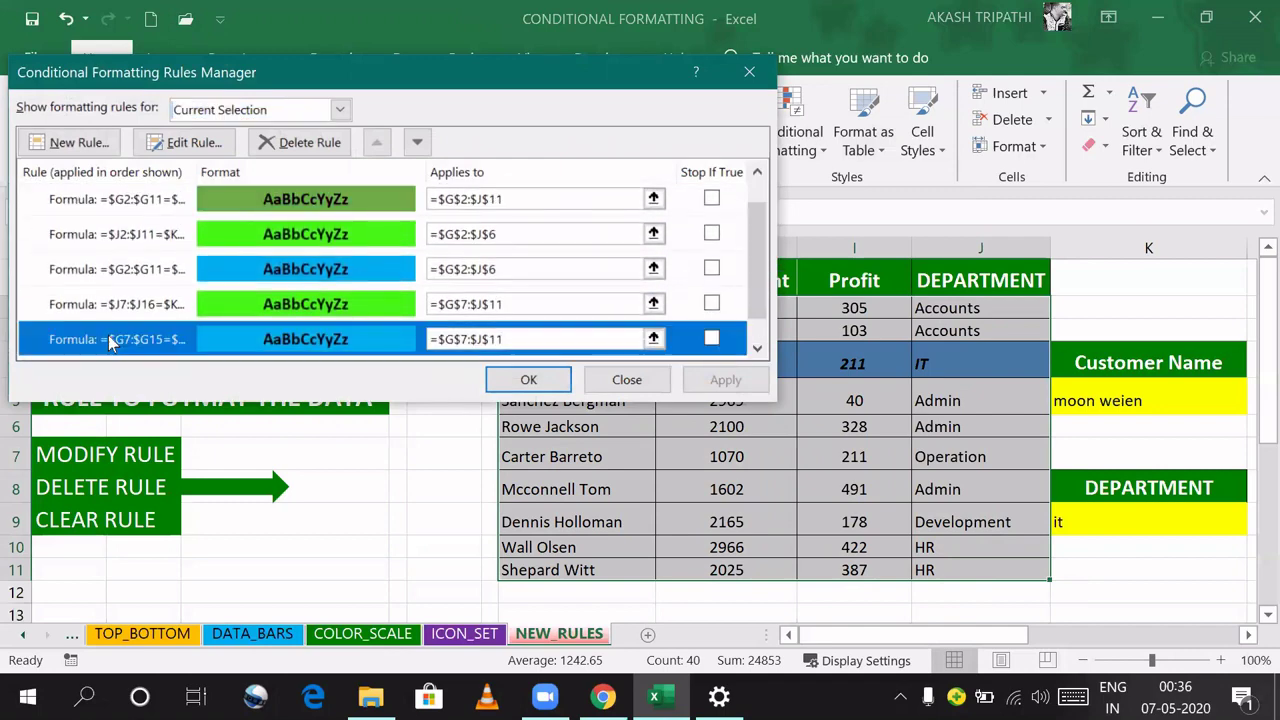
left_click(285, 143)
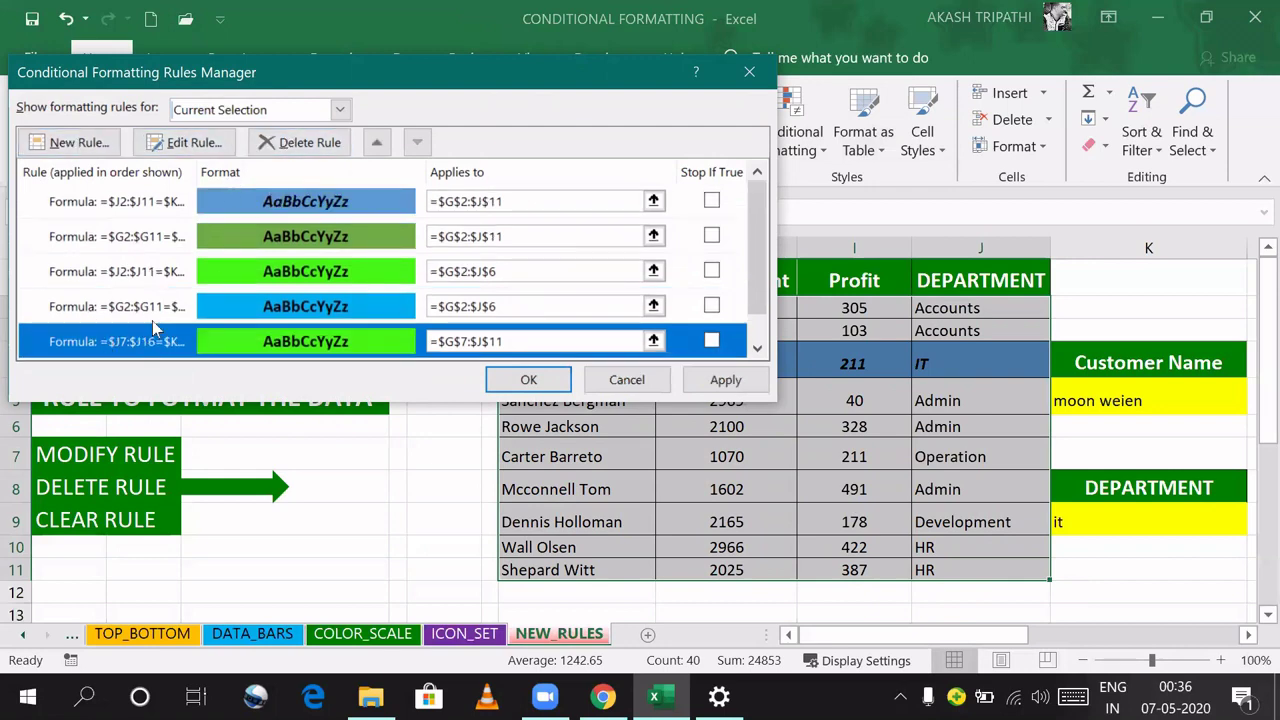
left_click(285, 145)
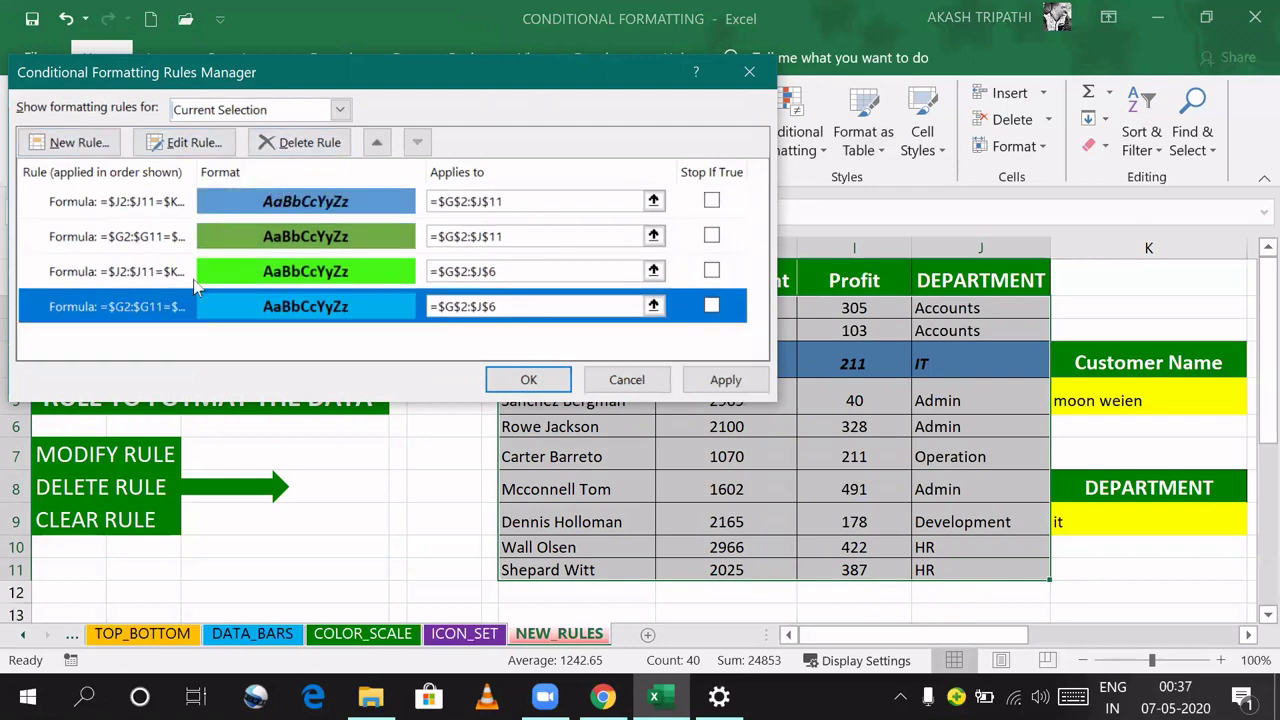
left_click(284, 145)
left_click(285, 143)
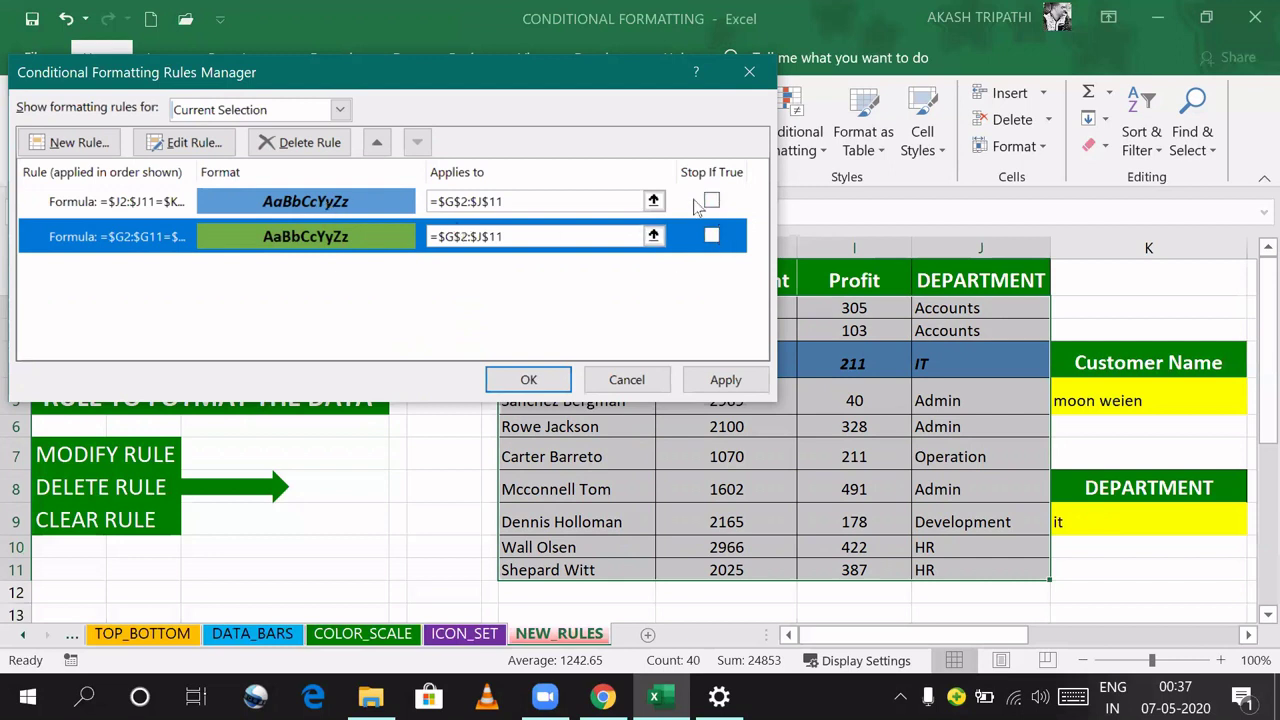
Step: Move the green customer name rule above the blue department rule and apply the new order
left_click(152, 203)
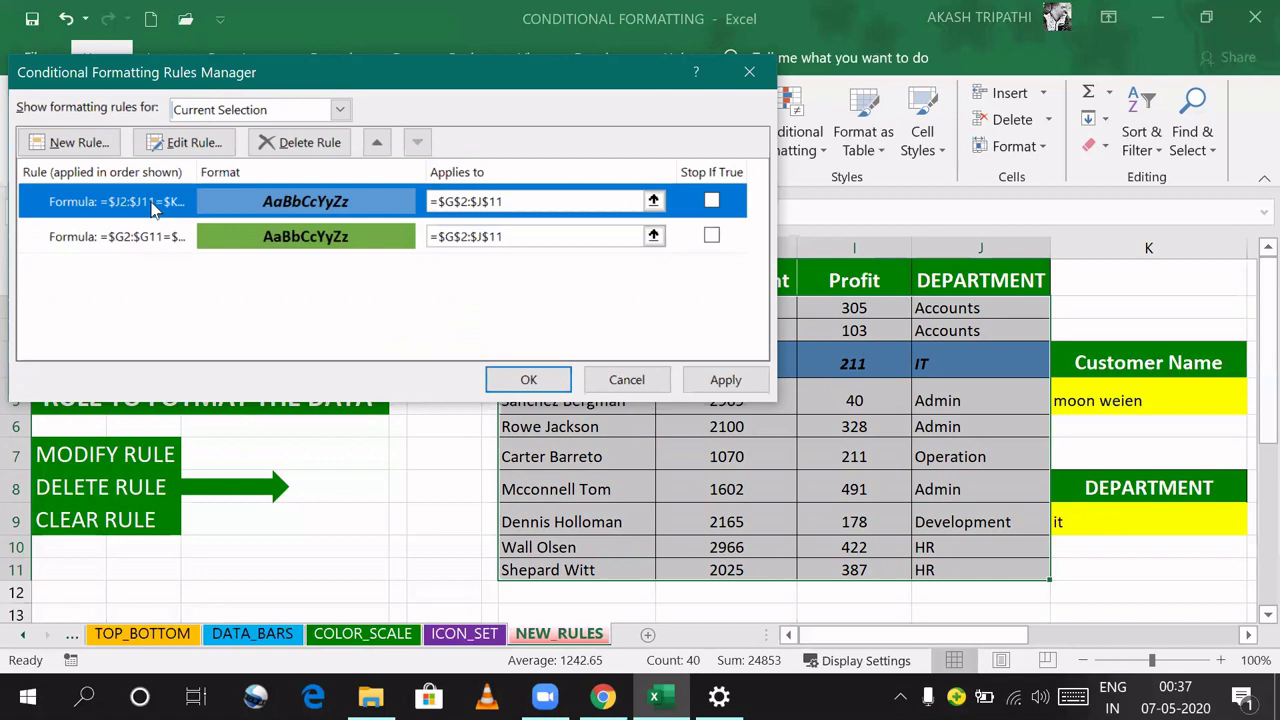
left_click(142, 237)
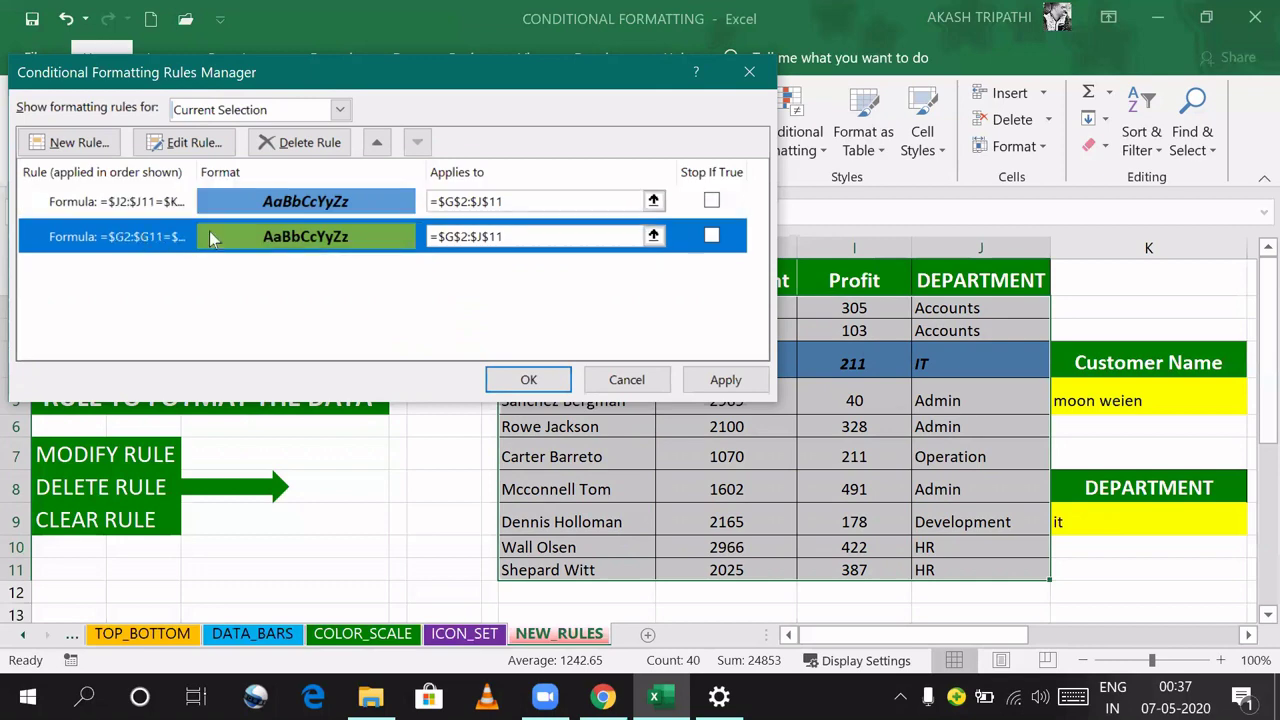
left_click(378, 143)
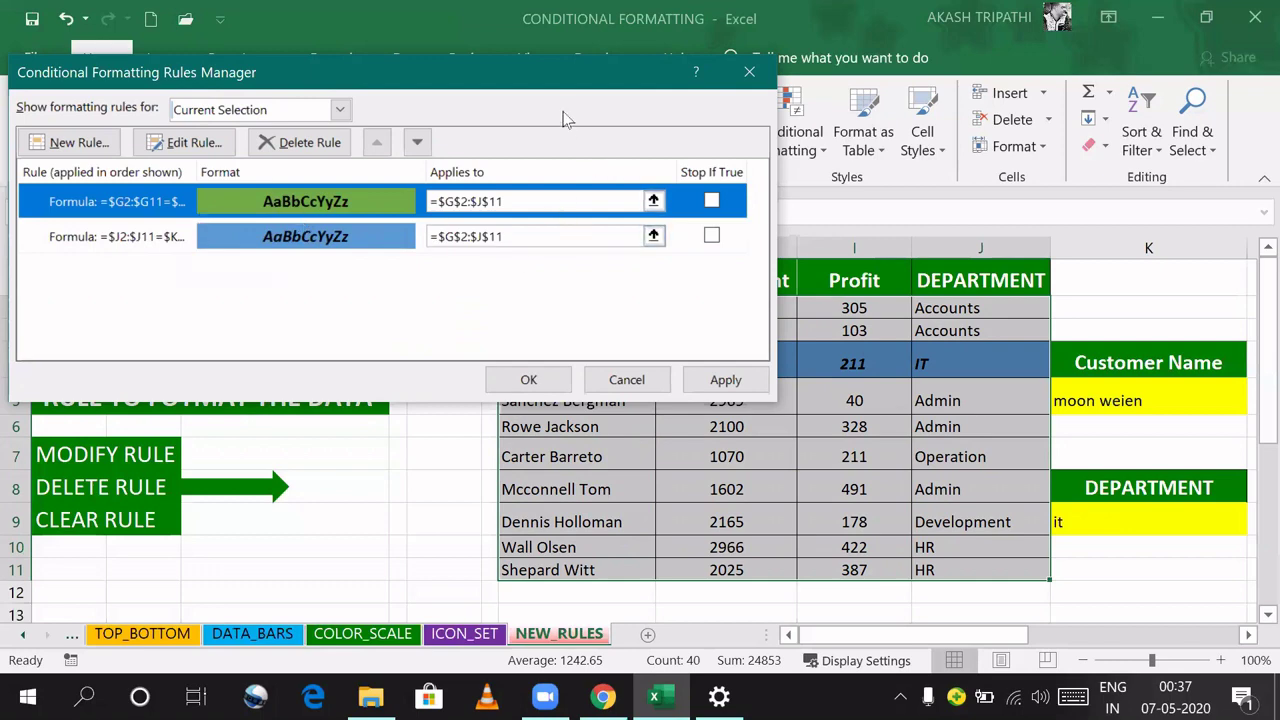
left_click(716, 386)
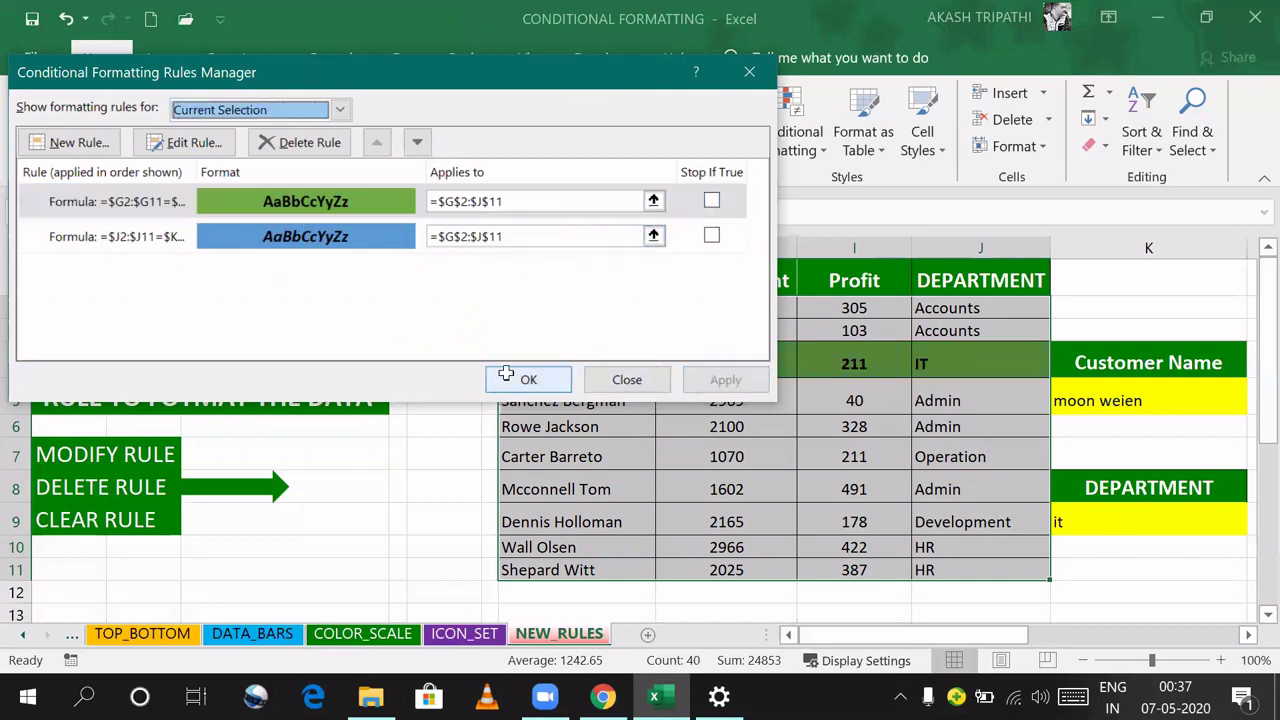
Step: Close the rules manager and re-enter "it" in department cell K9 to check the new rule order
left_click(518, 377)
left_click(1080, 521)
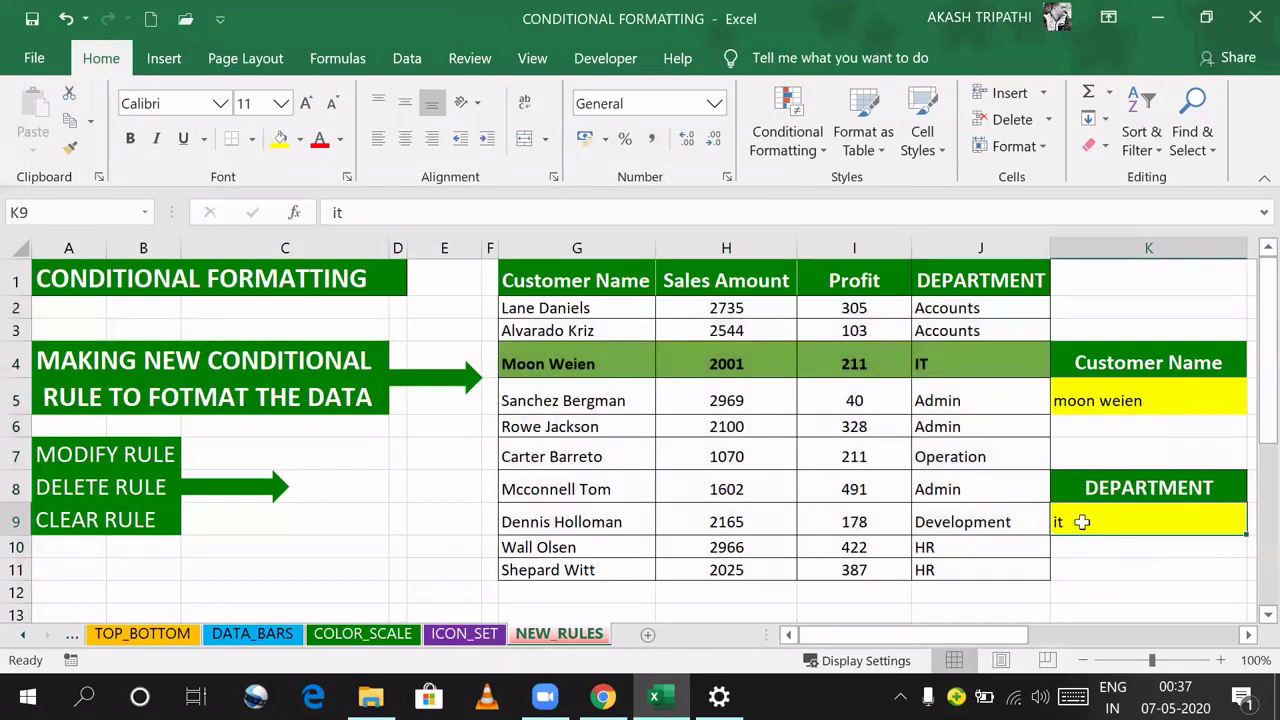
double_click(1082, 521)
key("Return")
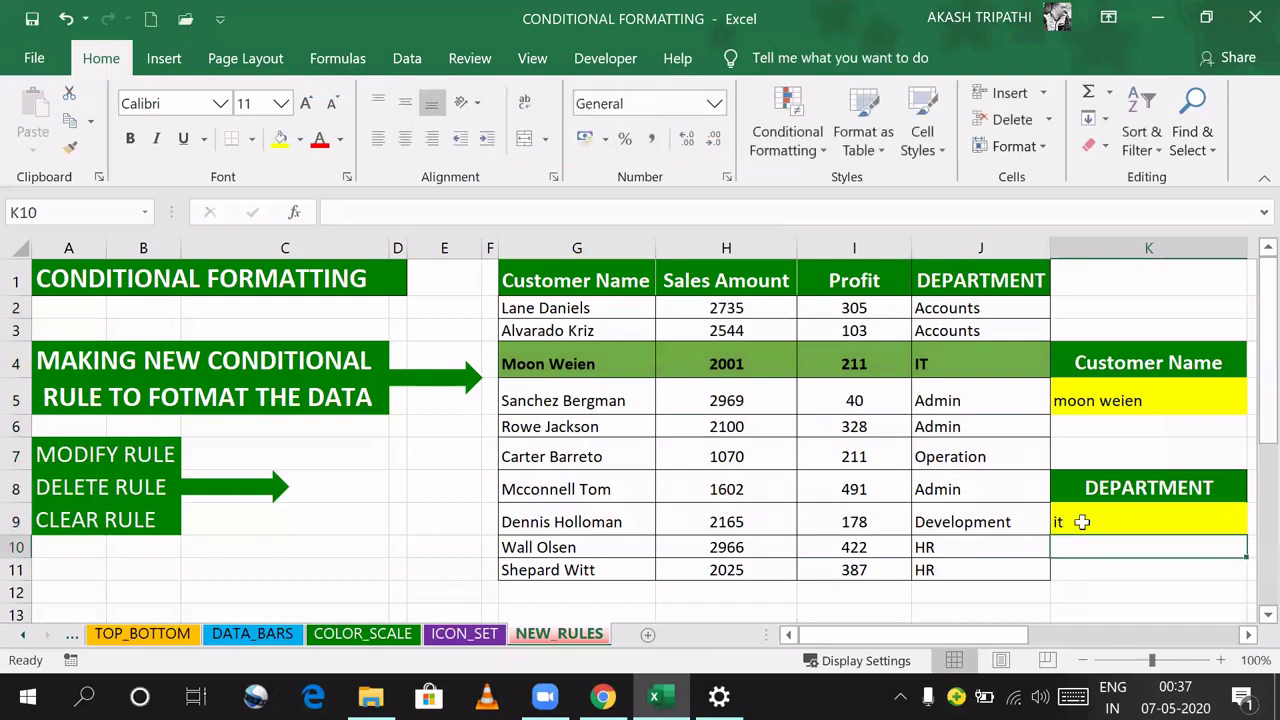
Step: Enable Stop If True for the green customer name rule and apply it
left_click(954, 365)
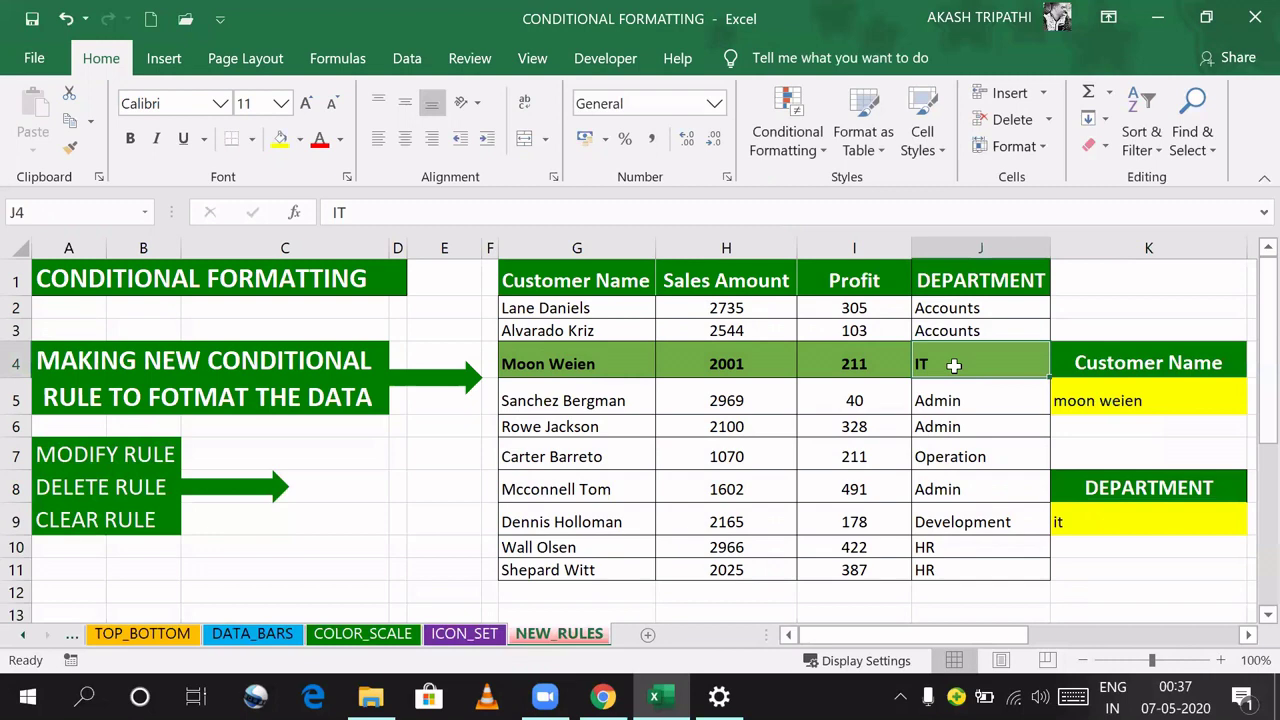
left_click(818, 152)
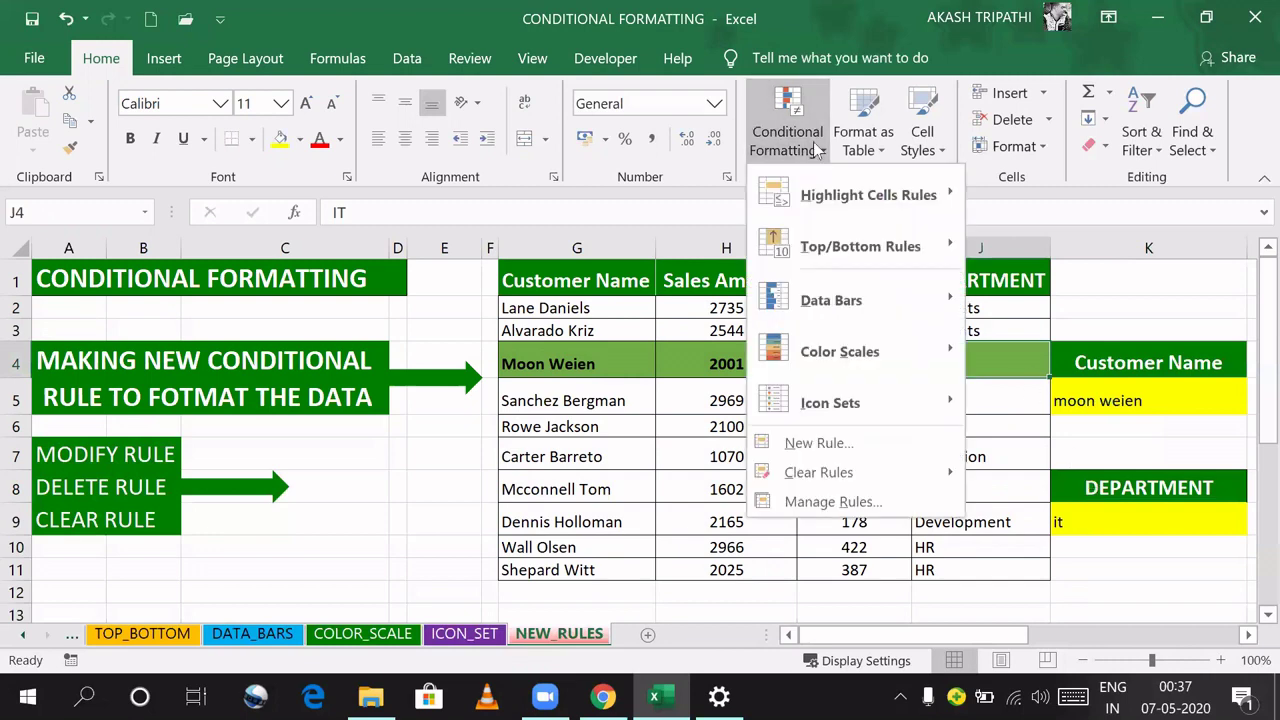
left_click(830, 502)
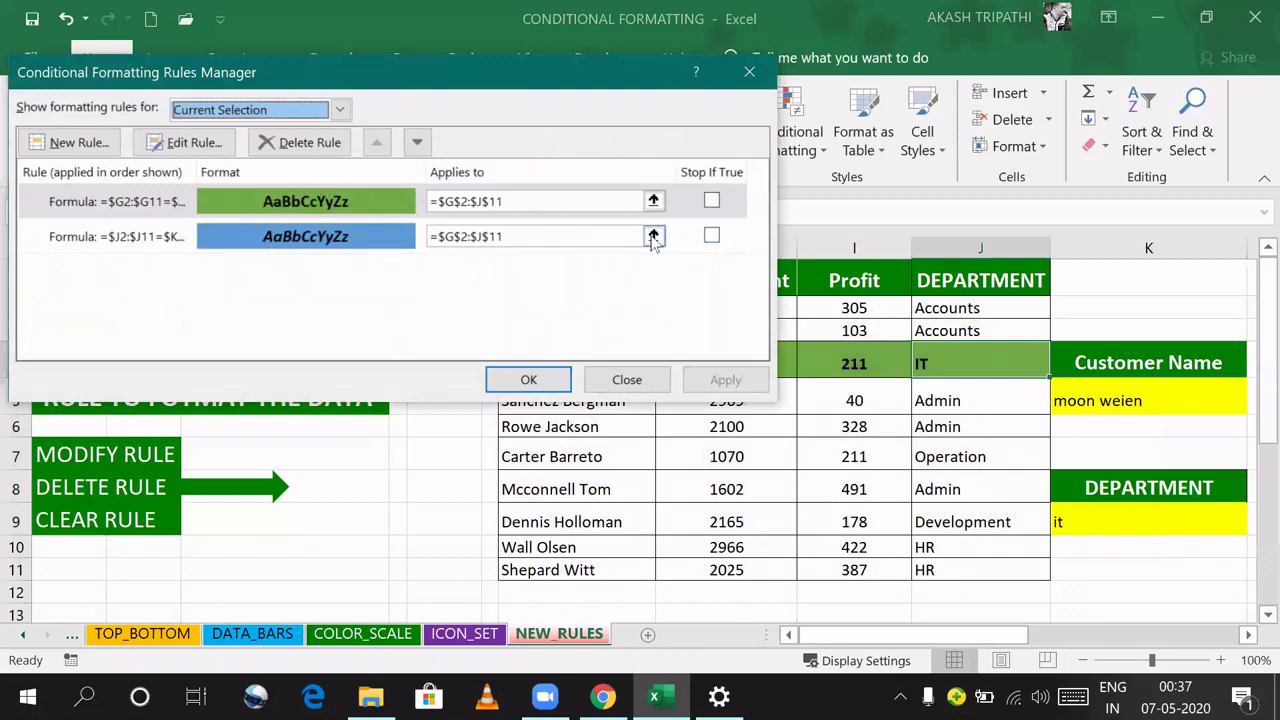
left_click(711, 201)
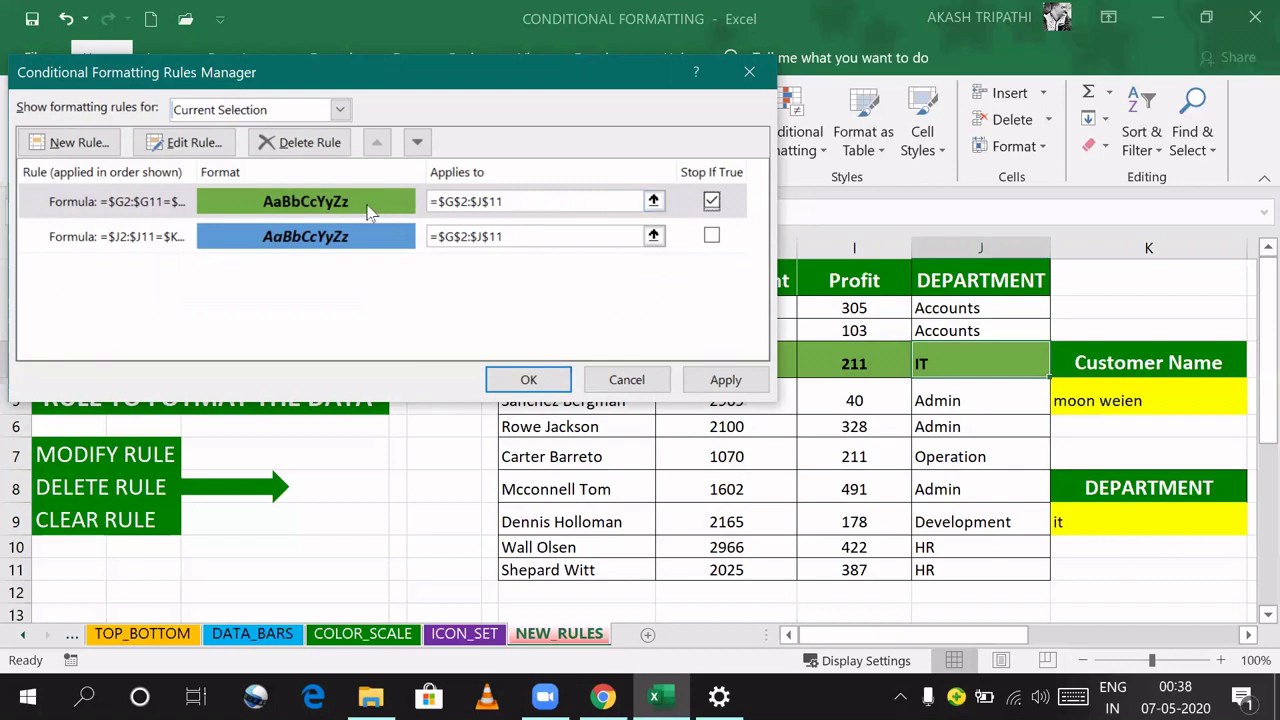
left_click(712, 380)
left_click(522, 380)
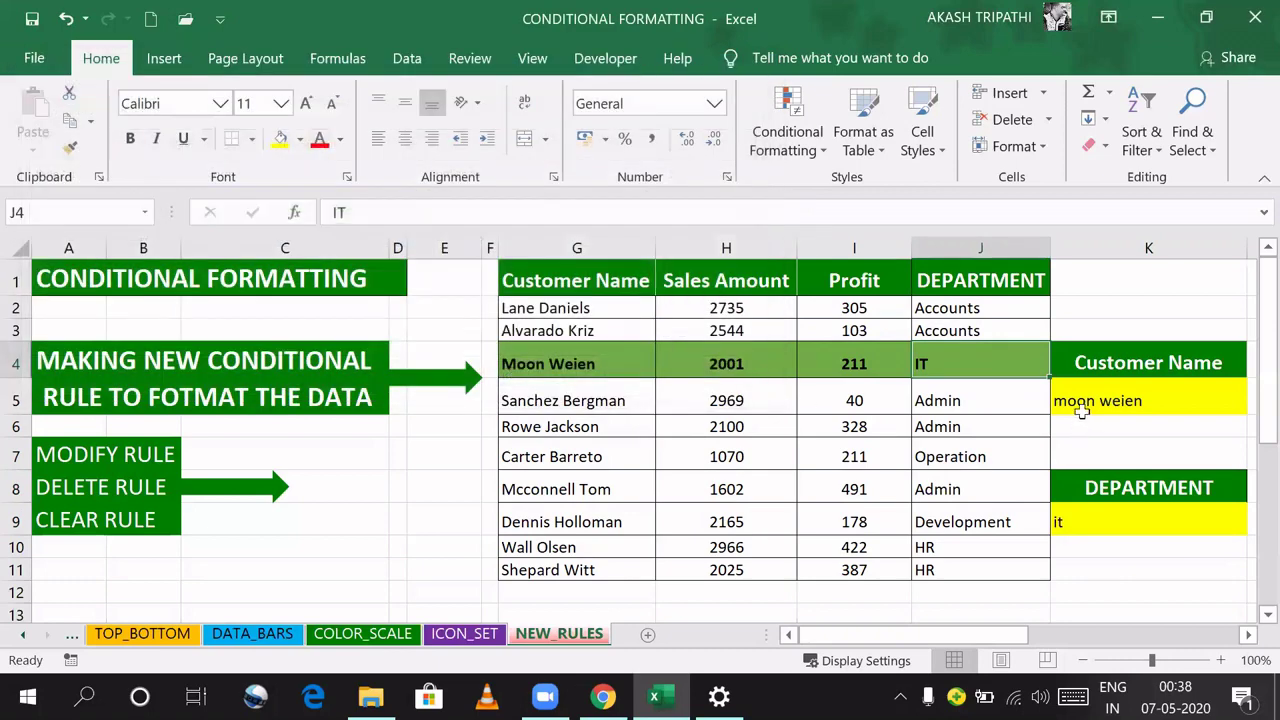
Step: Re-enter "it" in department cell K9 to test the Stop If True setting
left_click(1148, 547)
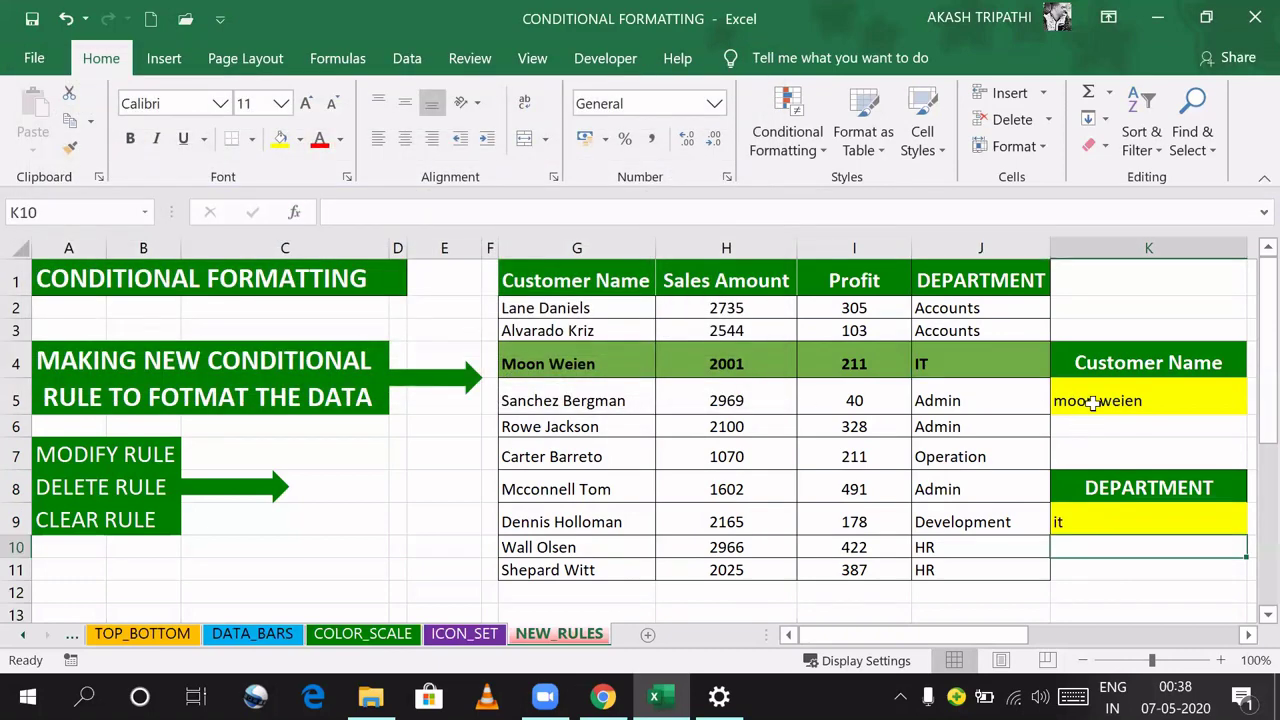
left_click(1098, 517)
type("i")
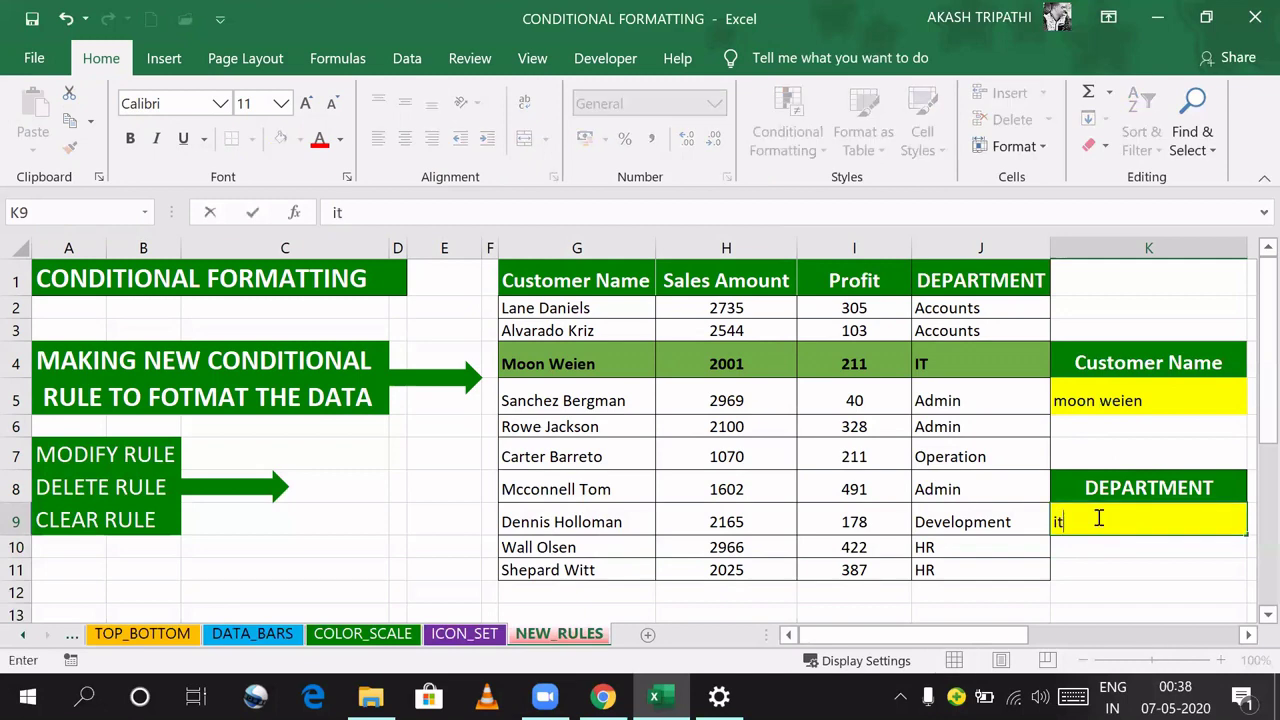
key("Return")
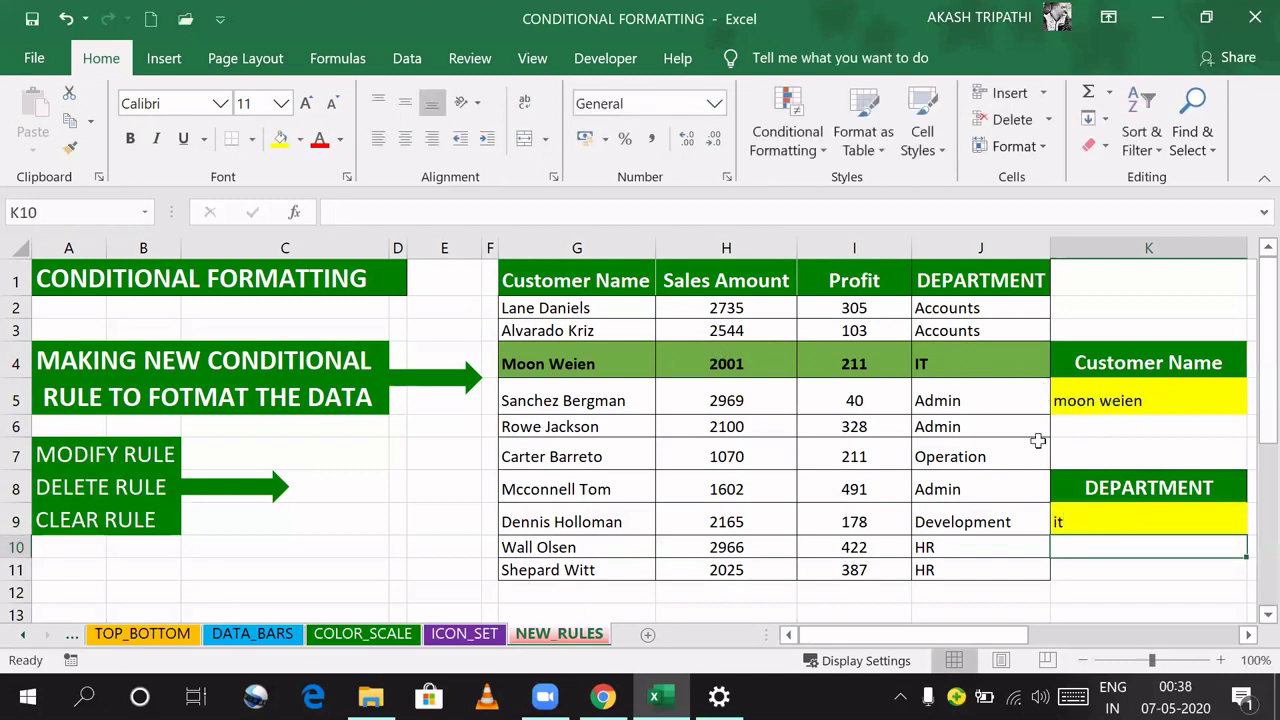
Step: Test the department rule with "admin" in cell K9, and set the cell back to "it"
left_click(1086, 514)
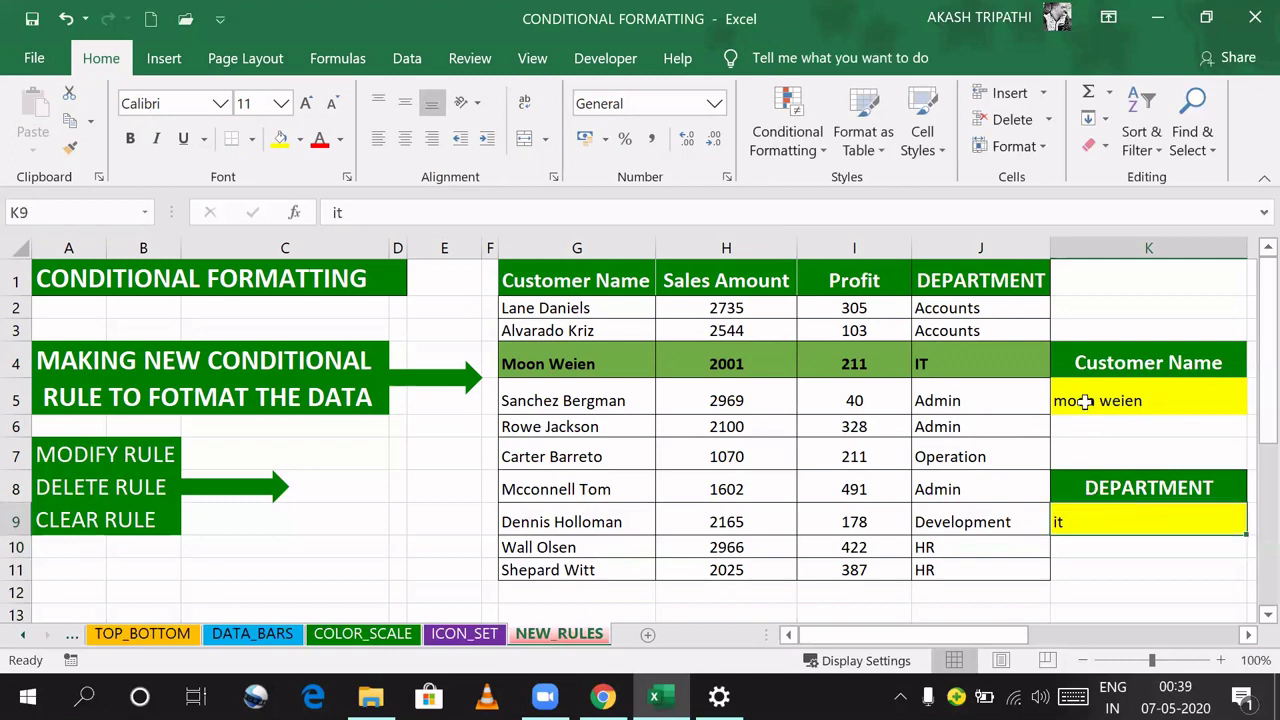
type("a")
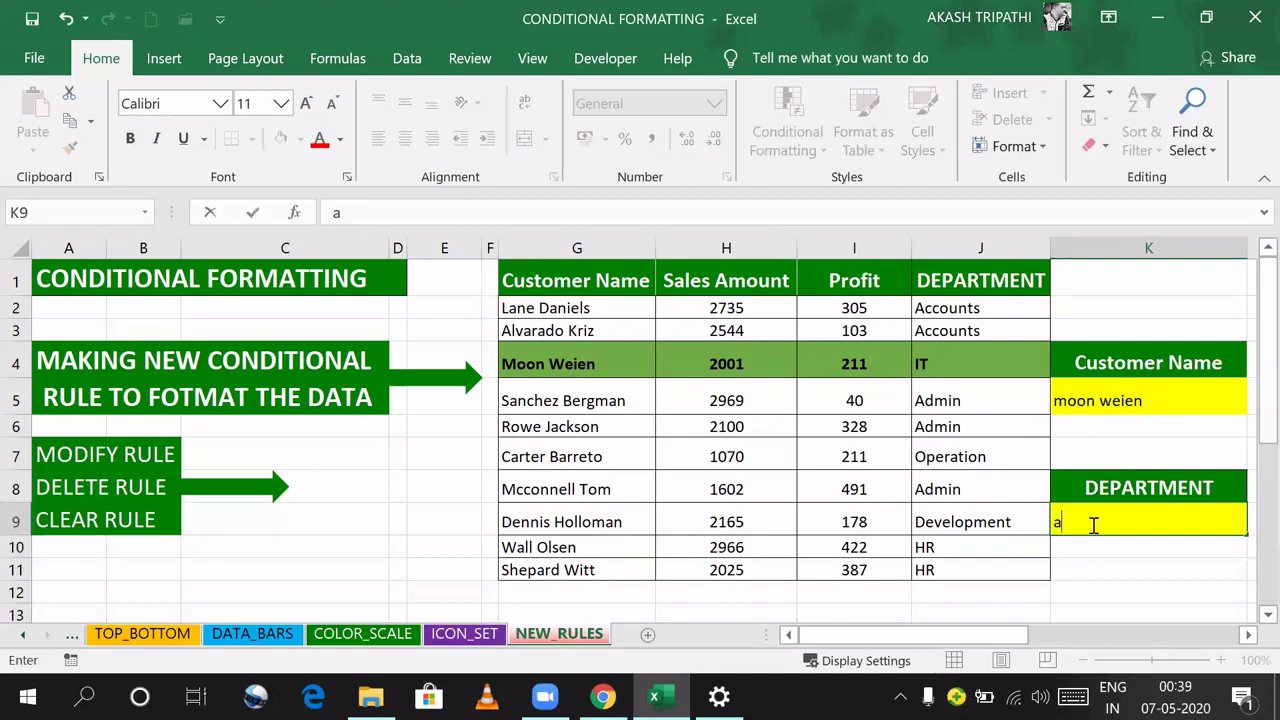
type("dmin")
key("Return")
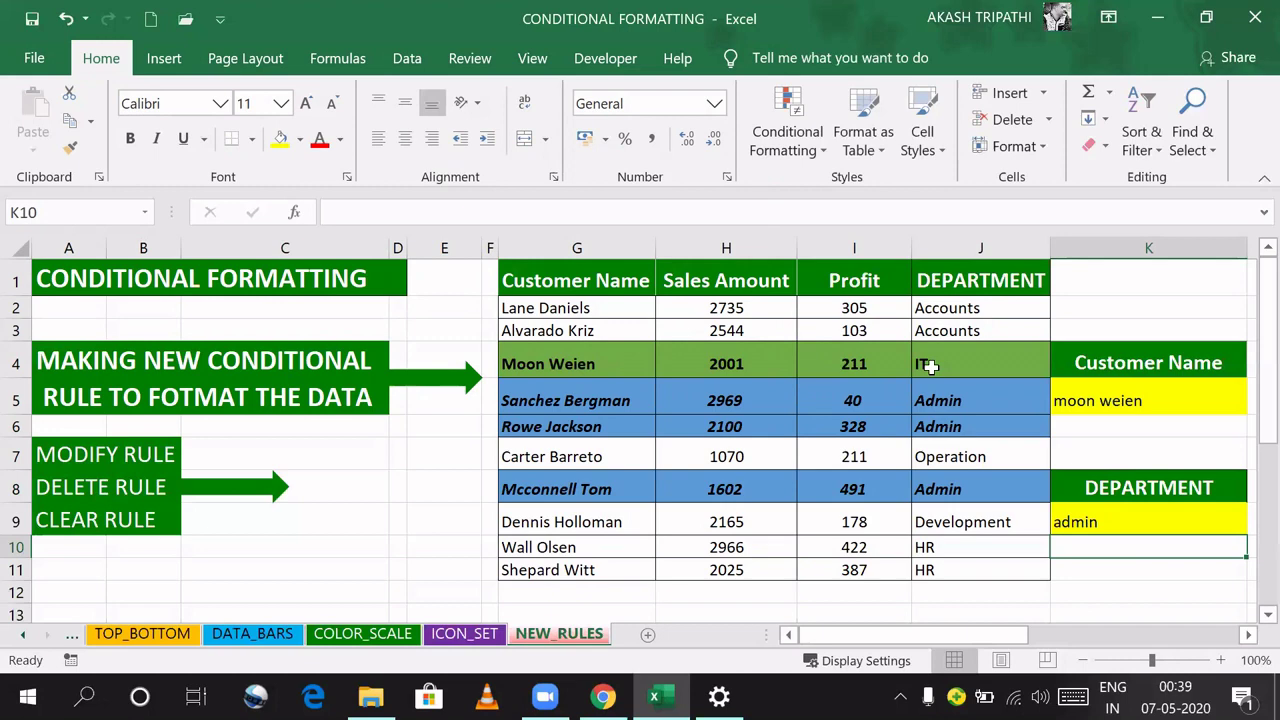
left_click(1078, 521)
type("it")
key("Return")
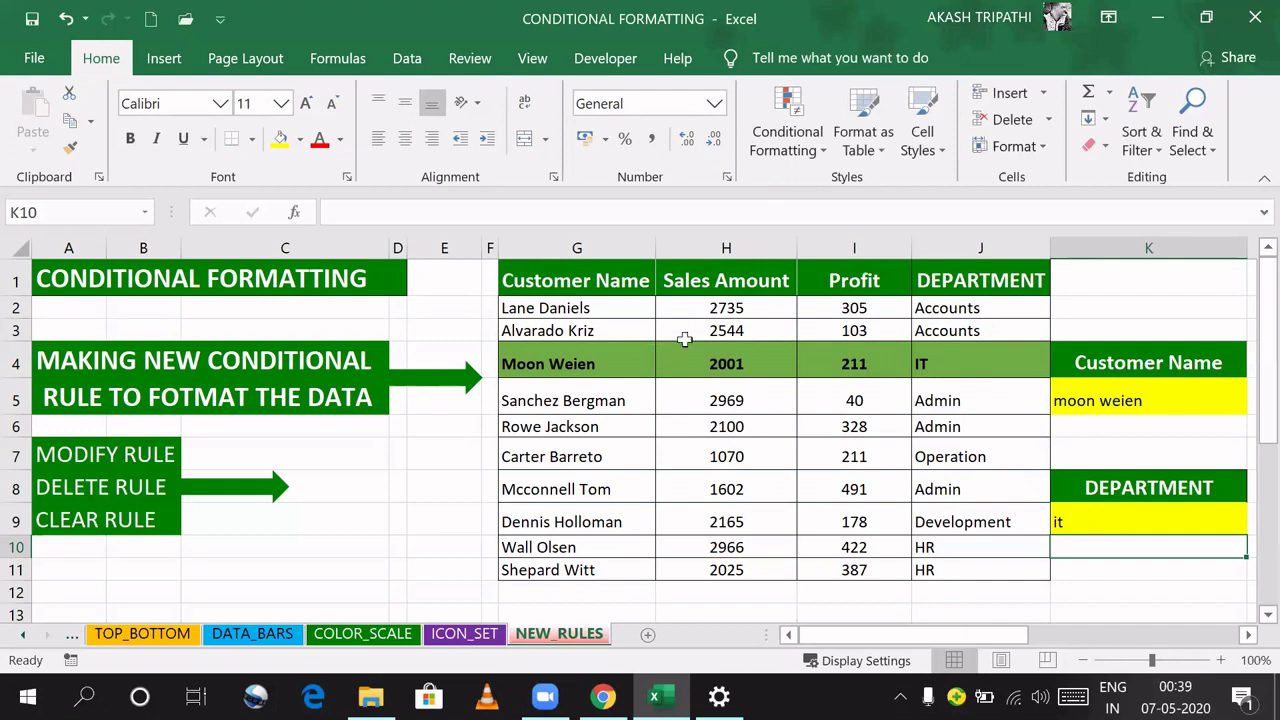
Step: Clear the customer name in cell K5 and the department in cell K9
left_click_drag(686, 308, 690, 570)
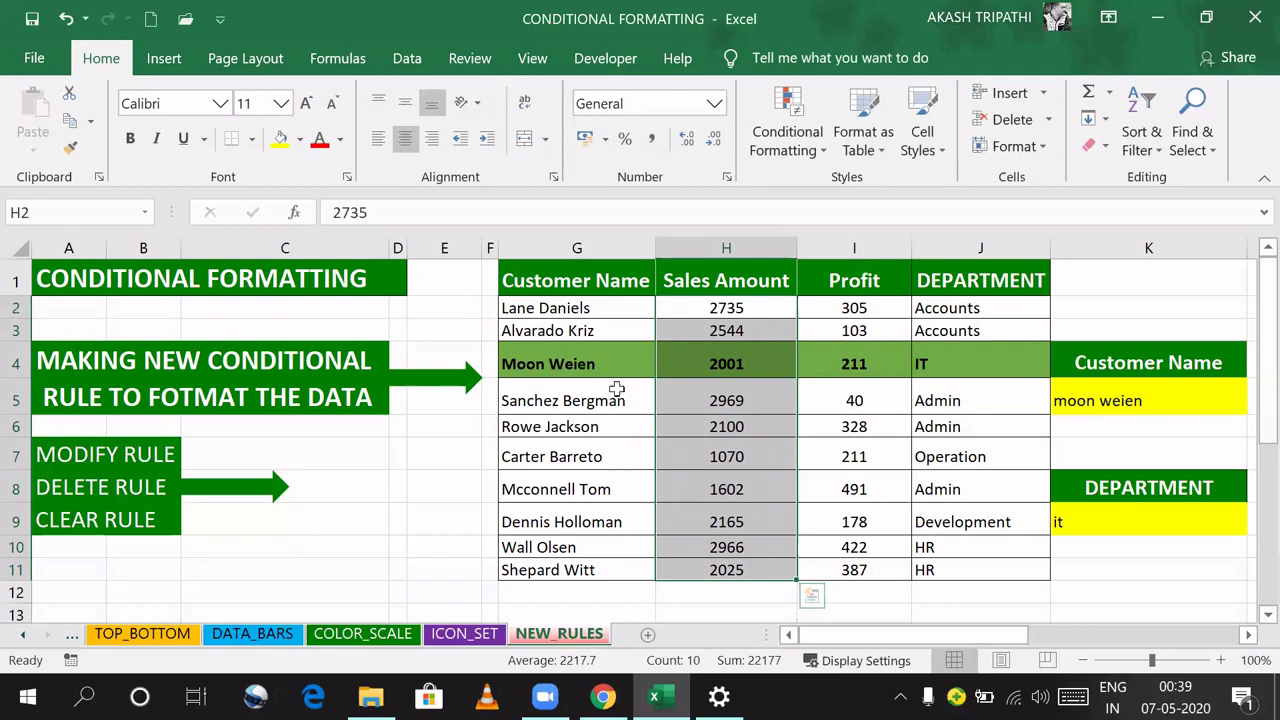
left_click(1100, 402)
key("Delete")
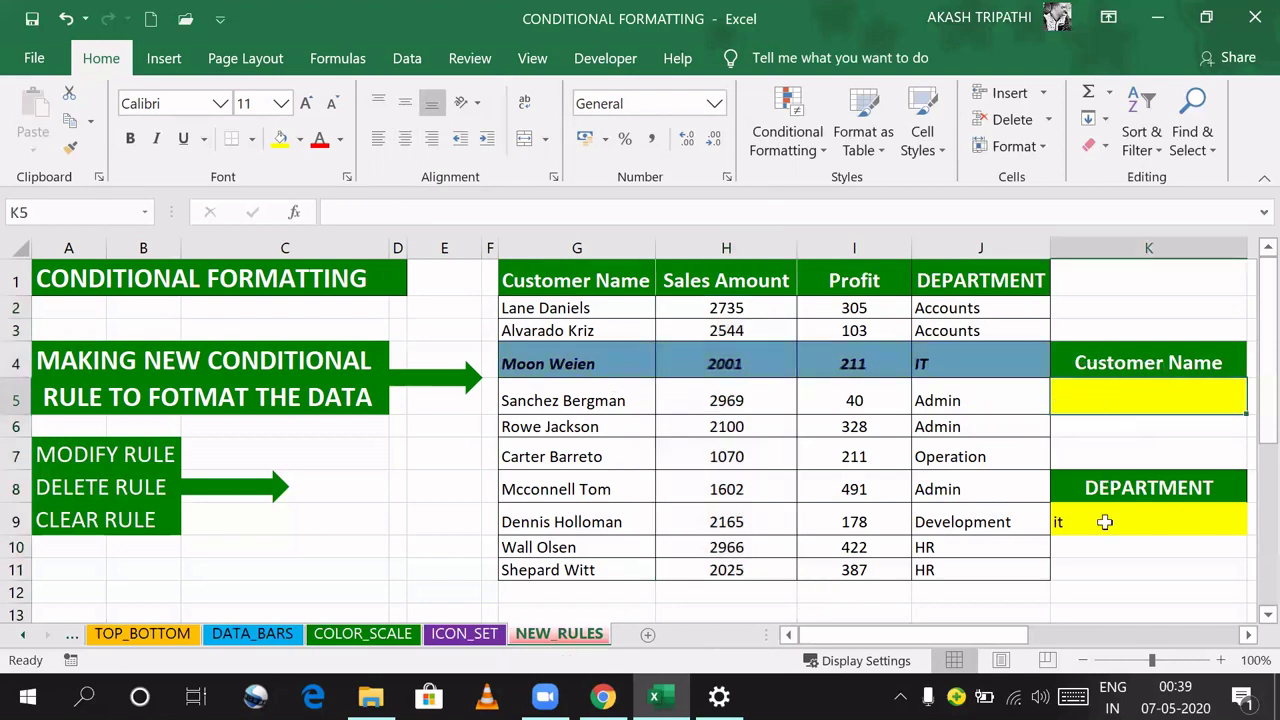
left_click(1105, 521)
key("Delete")
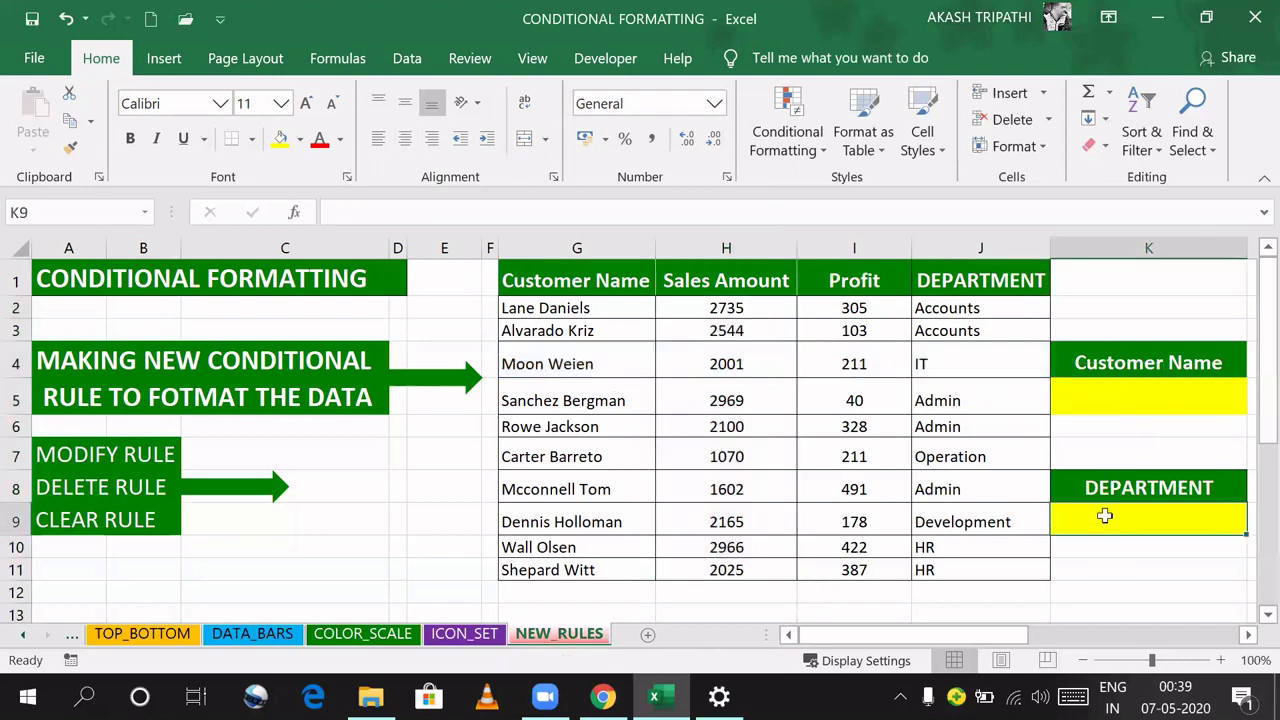
left_click(1118, 400)
left_click(1111, 509)
Step: Start a formula-based formatting rule for G2:J11 with the formula =$H2:$H11>2500
left_click_drag(527, 306, 944, 569)
left_click(787, 132)
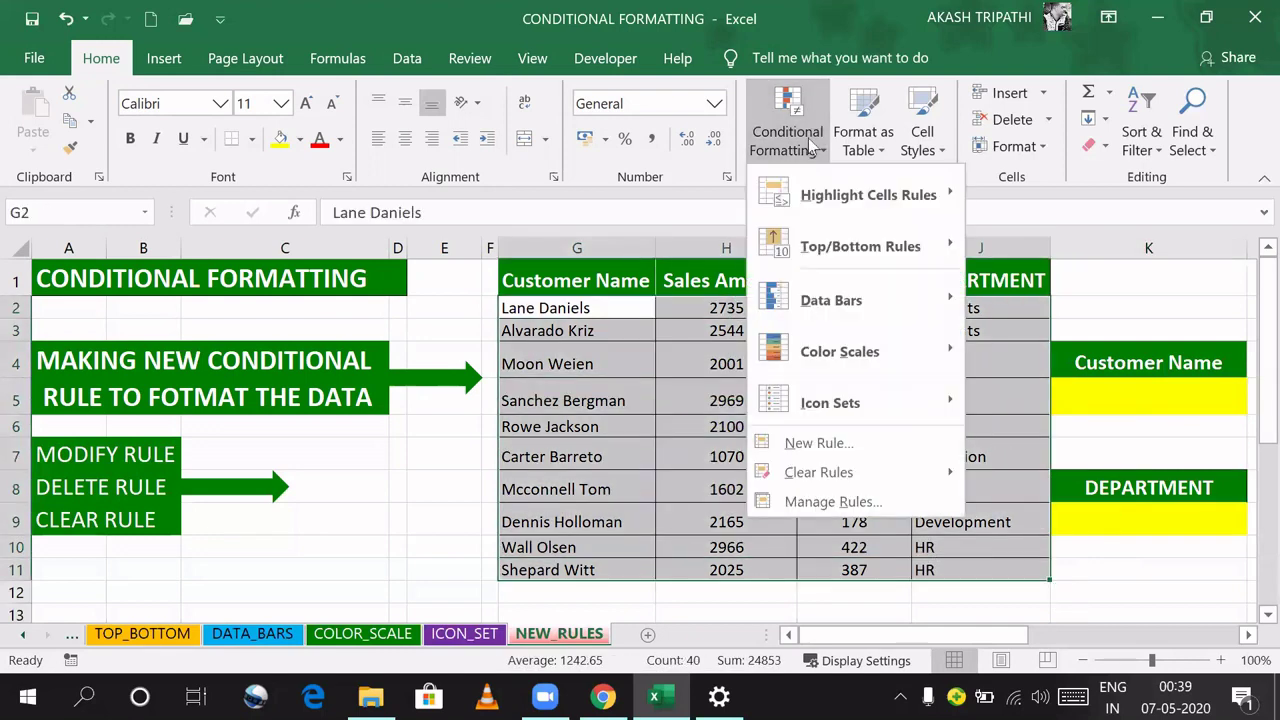
left_click(835, 443)
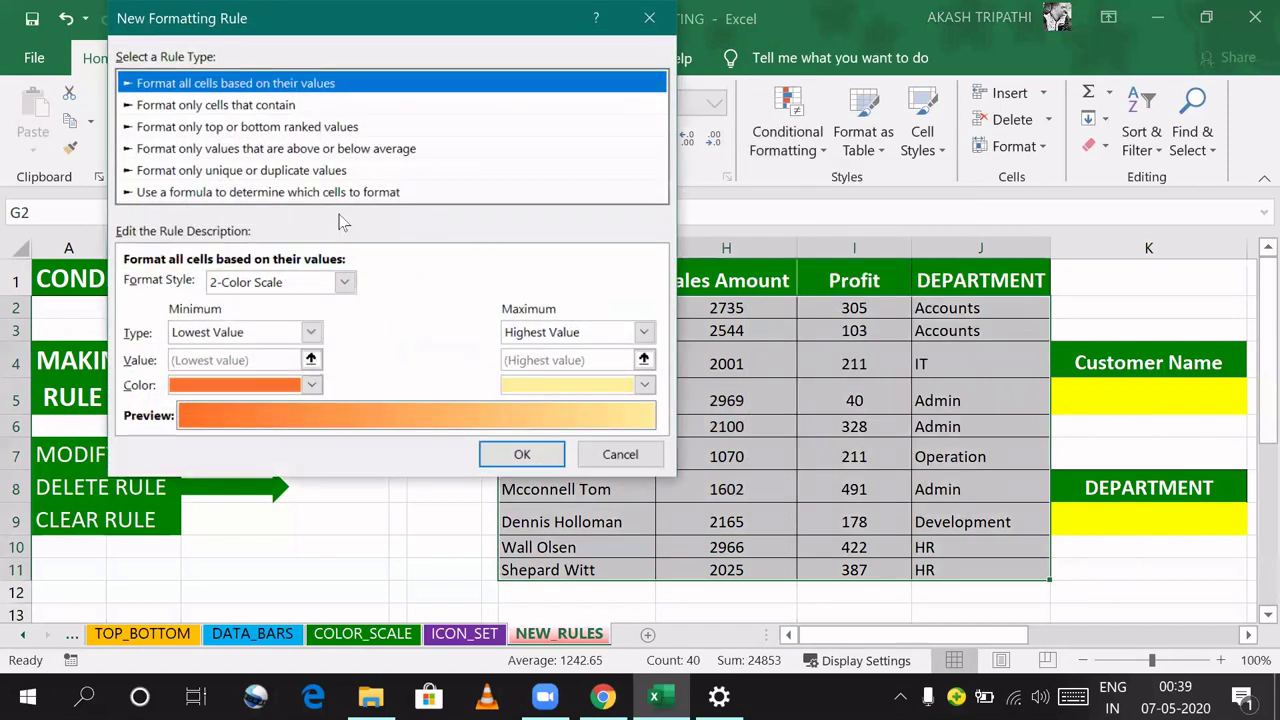
left_click(252, 194)
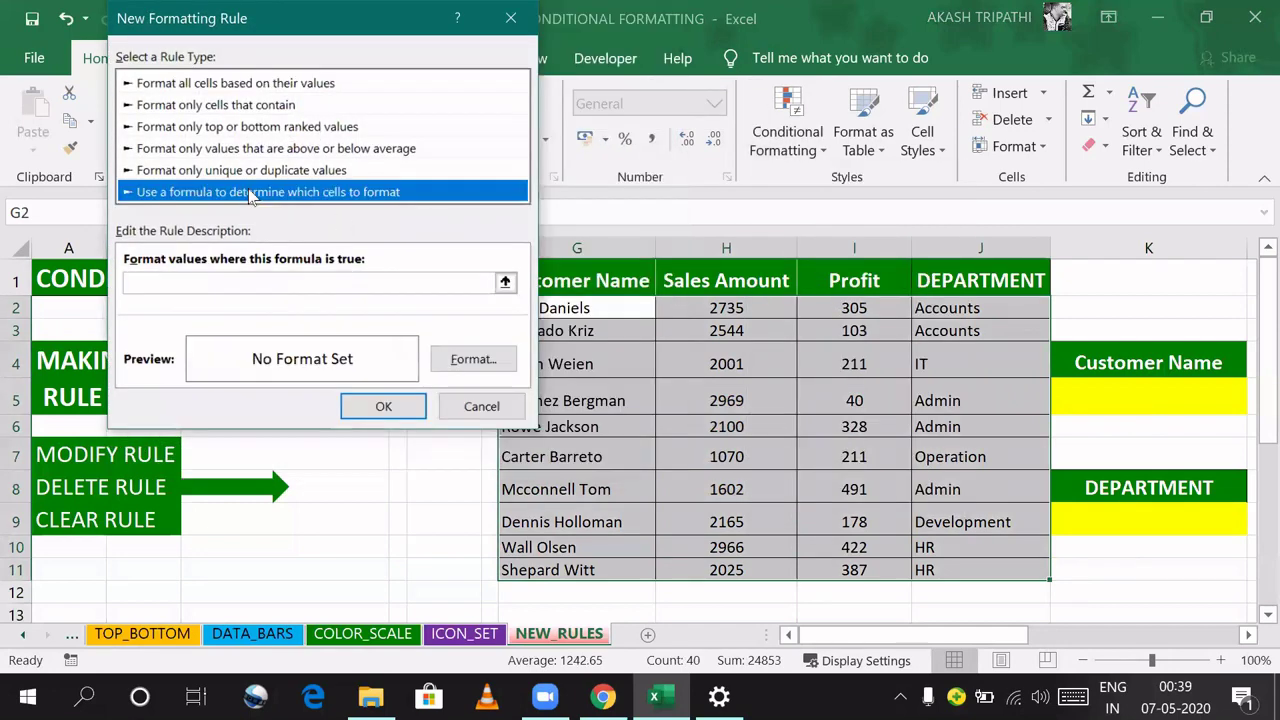
left_click(165, 281)
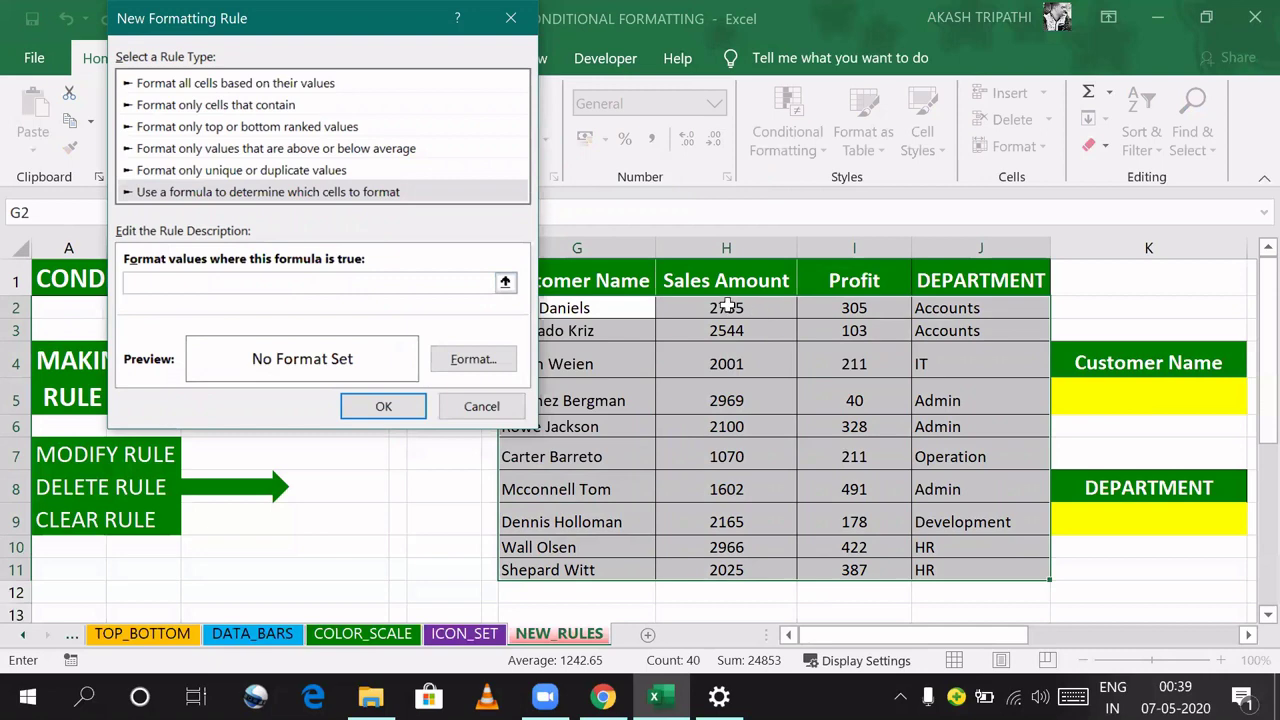
left_click_drag(734, 312, 728, 562)
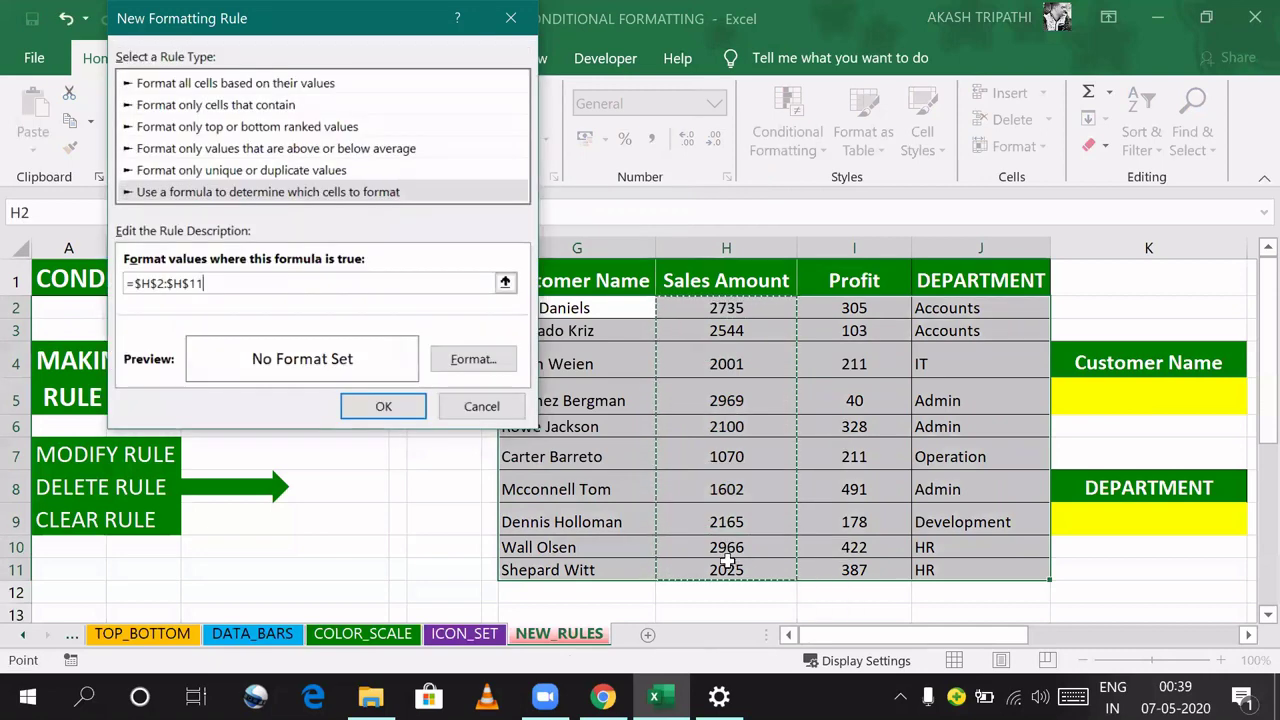
left_click(189, 283)
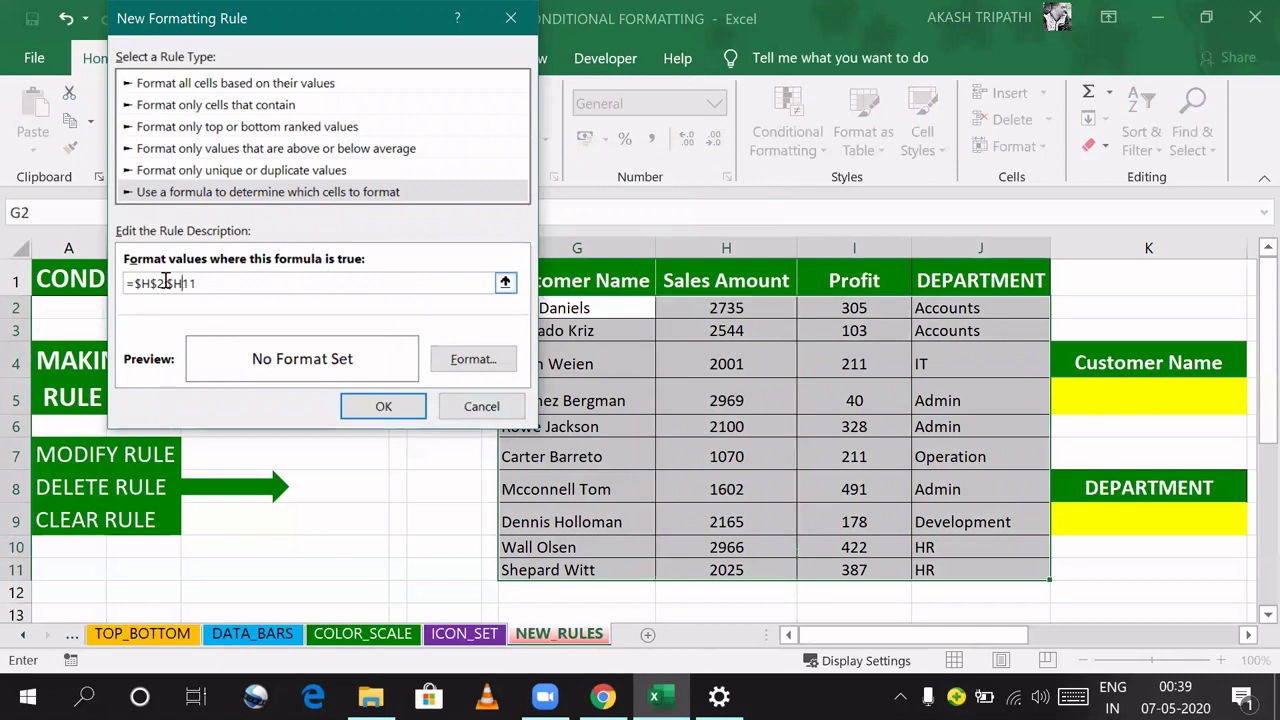
key("BackSpace")
key("BackSpace")
left_click(198, 286)
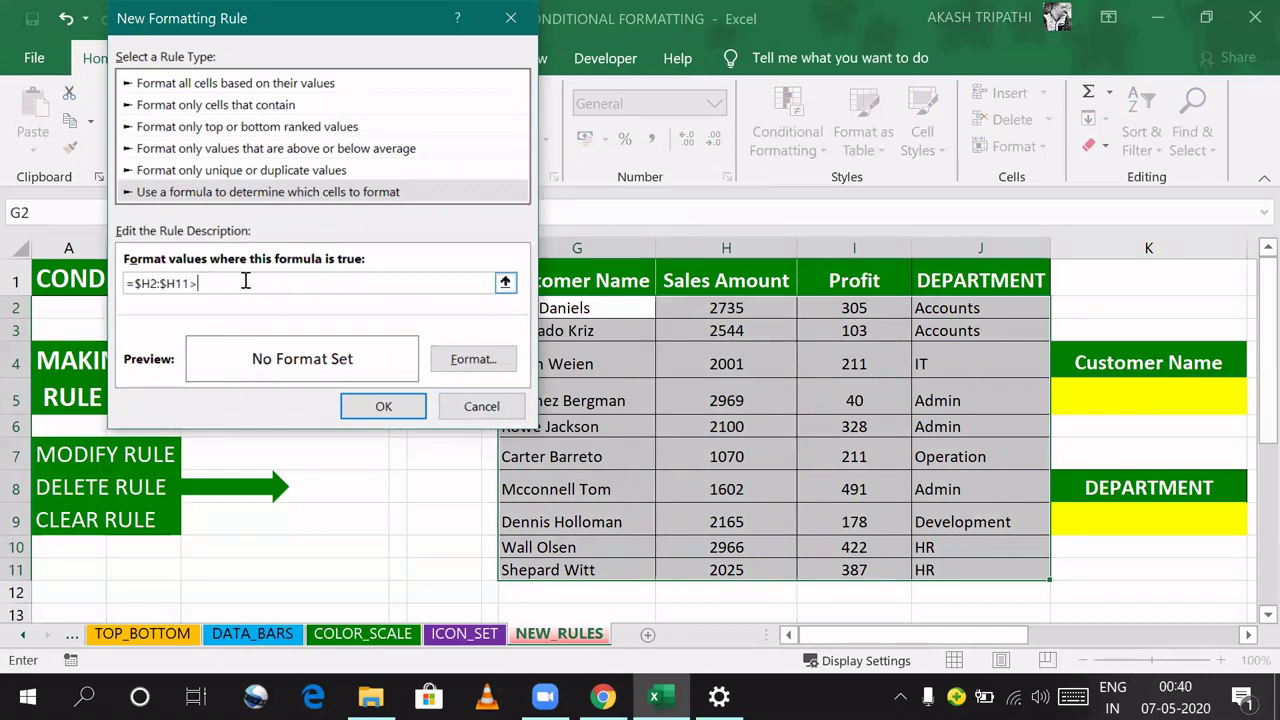
type(">2500")
Step: Give the sales amount rule an orange background fill and create it
left_click(440, 360)
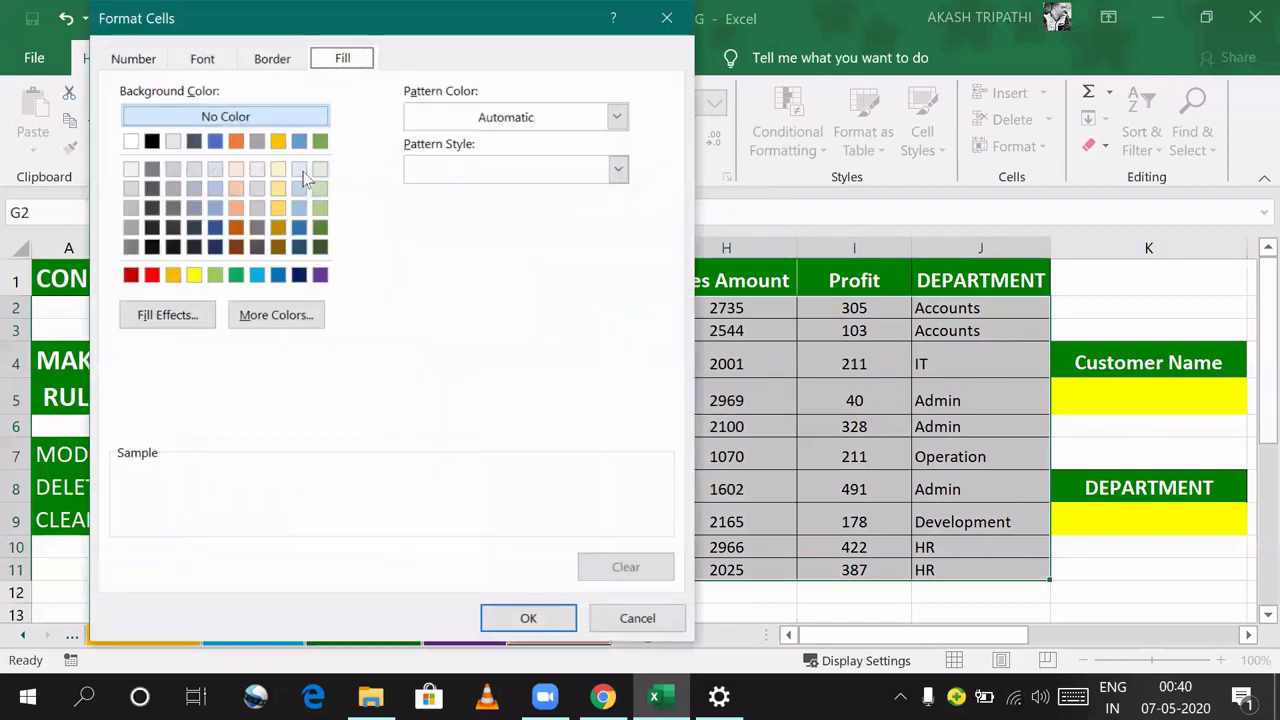
left_click(173, 275)
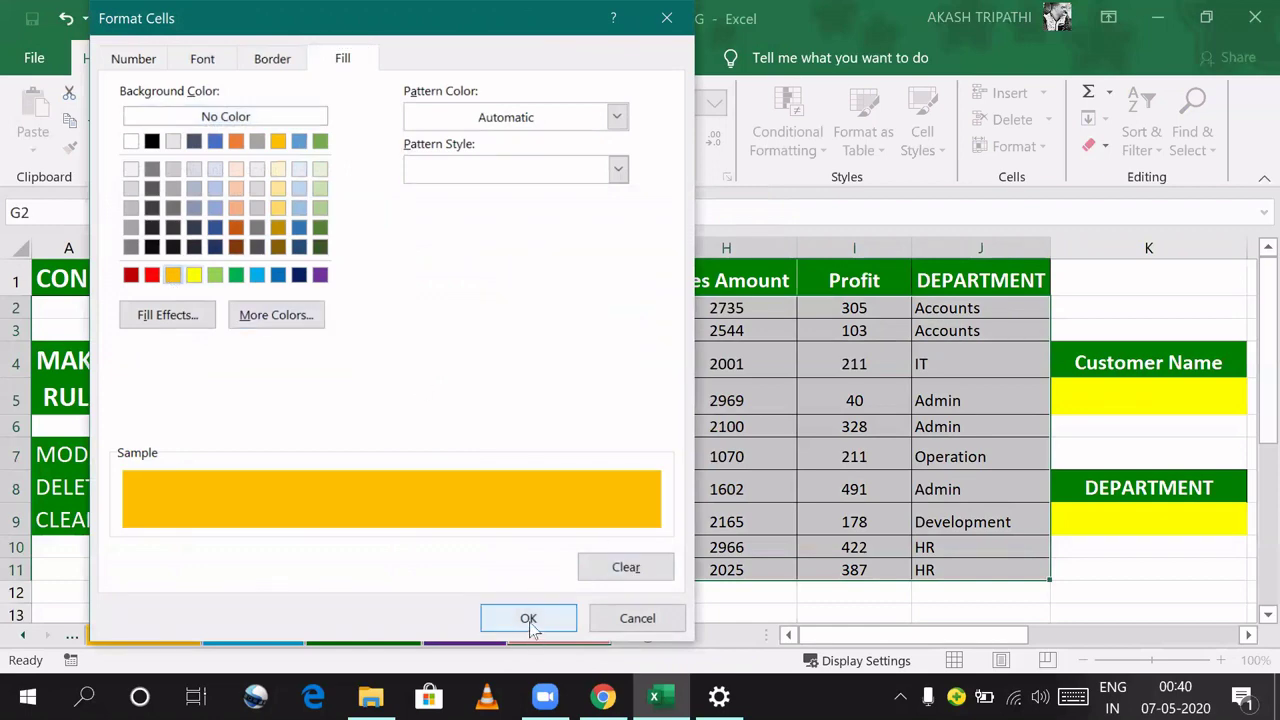
left_click(528, 618)
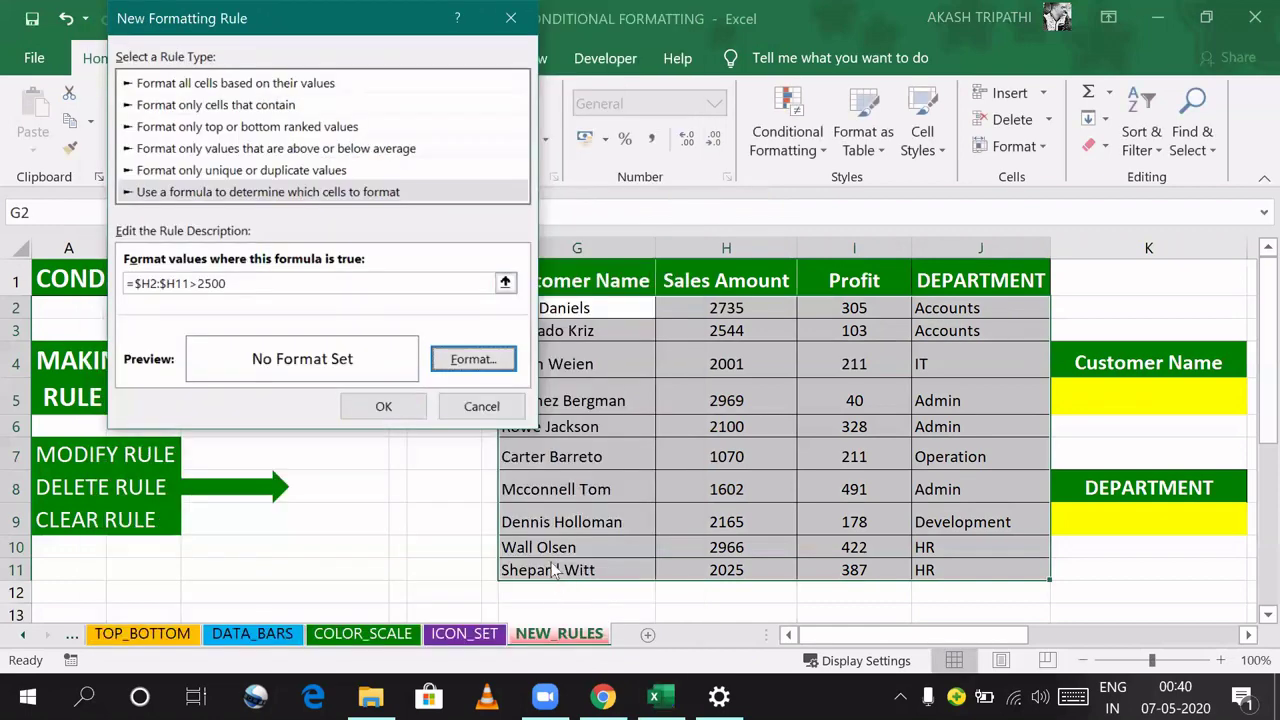
left_click(384, 407)
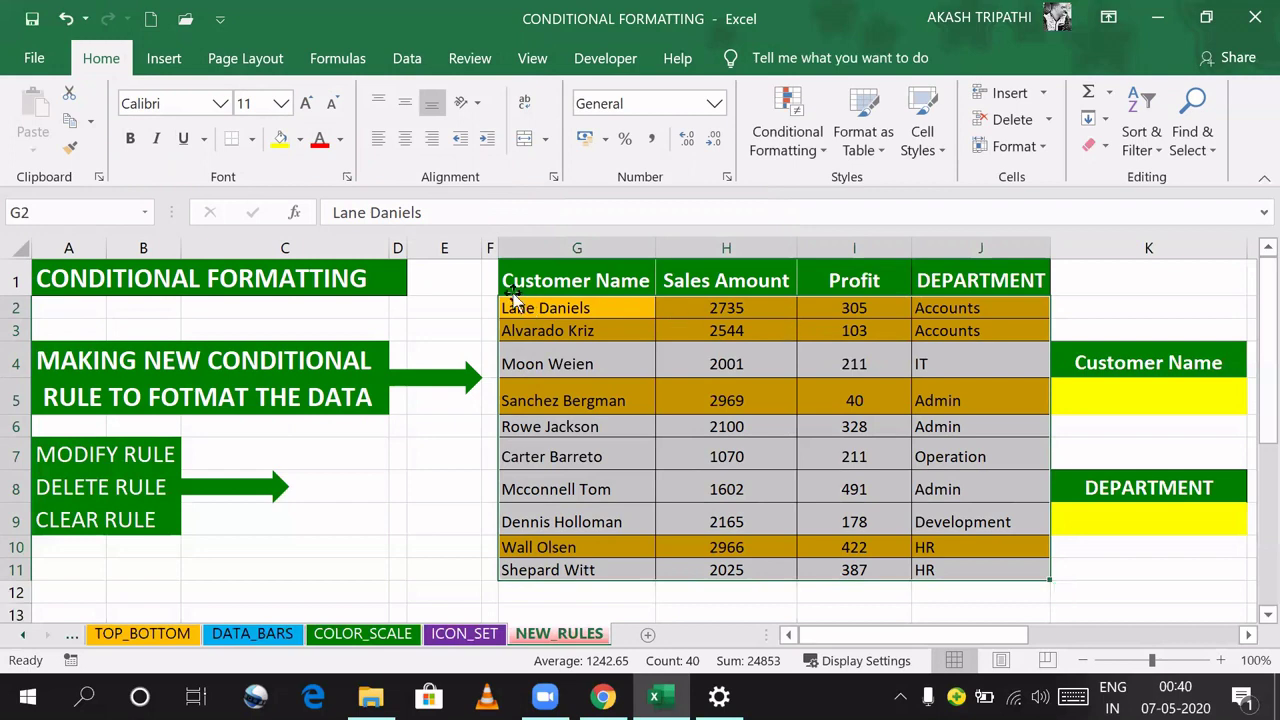
Step: Delete the orange, green and blue conditional formatting rules for G2:J11 and apply the change
left_click_drag(517, 300, 958, 570)
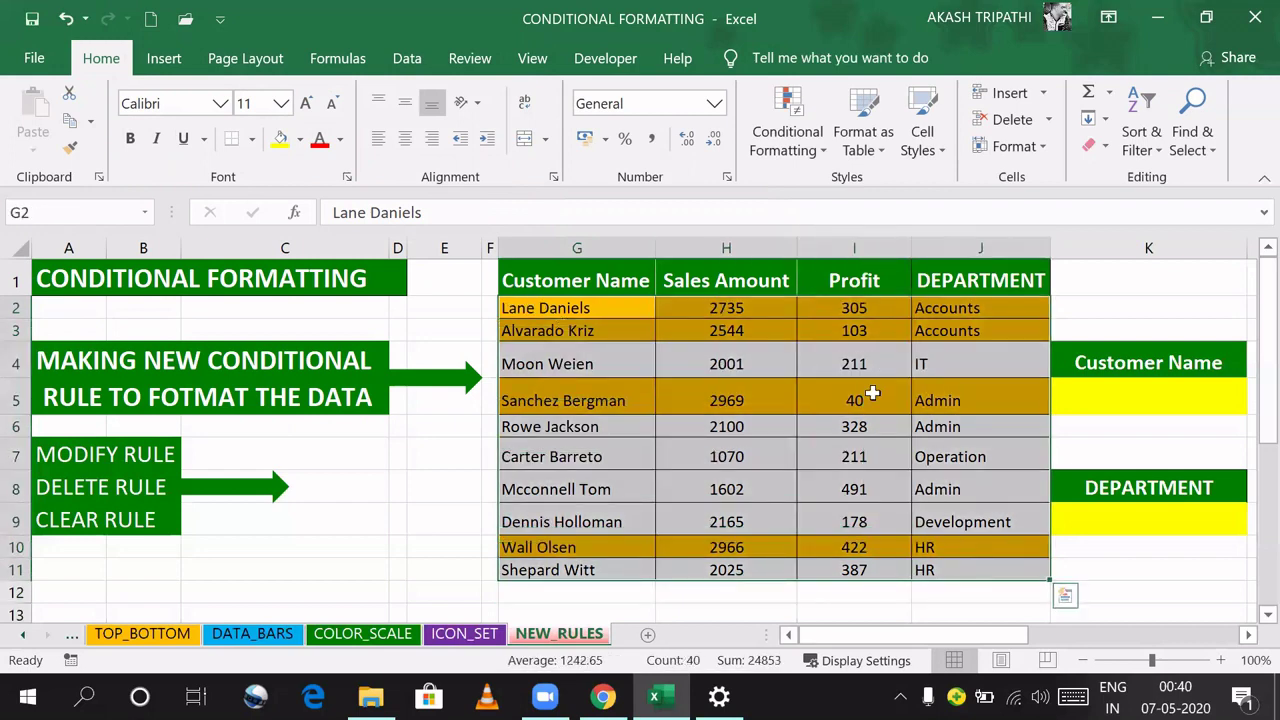
left_click(808, 160)
left_click(858, 503)
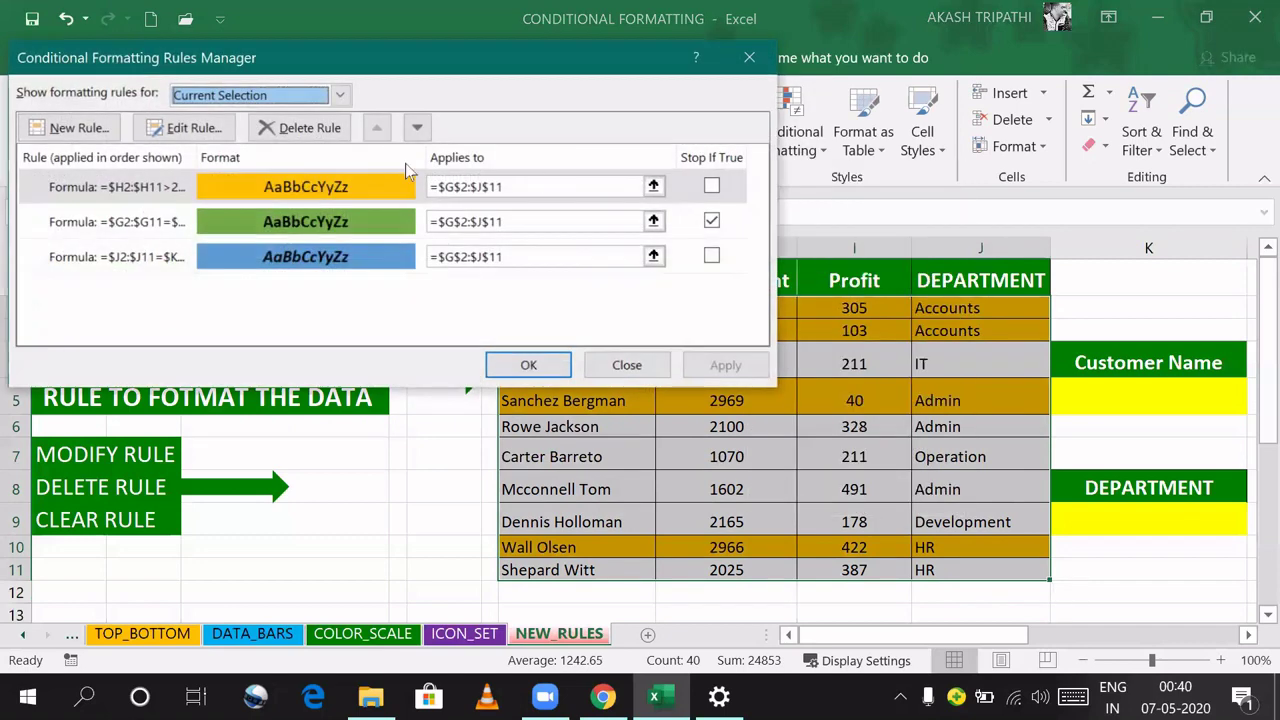
left_click(112, 187)
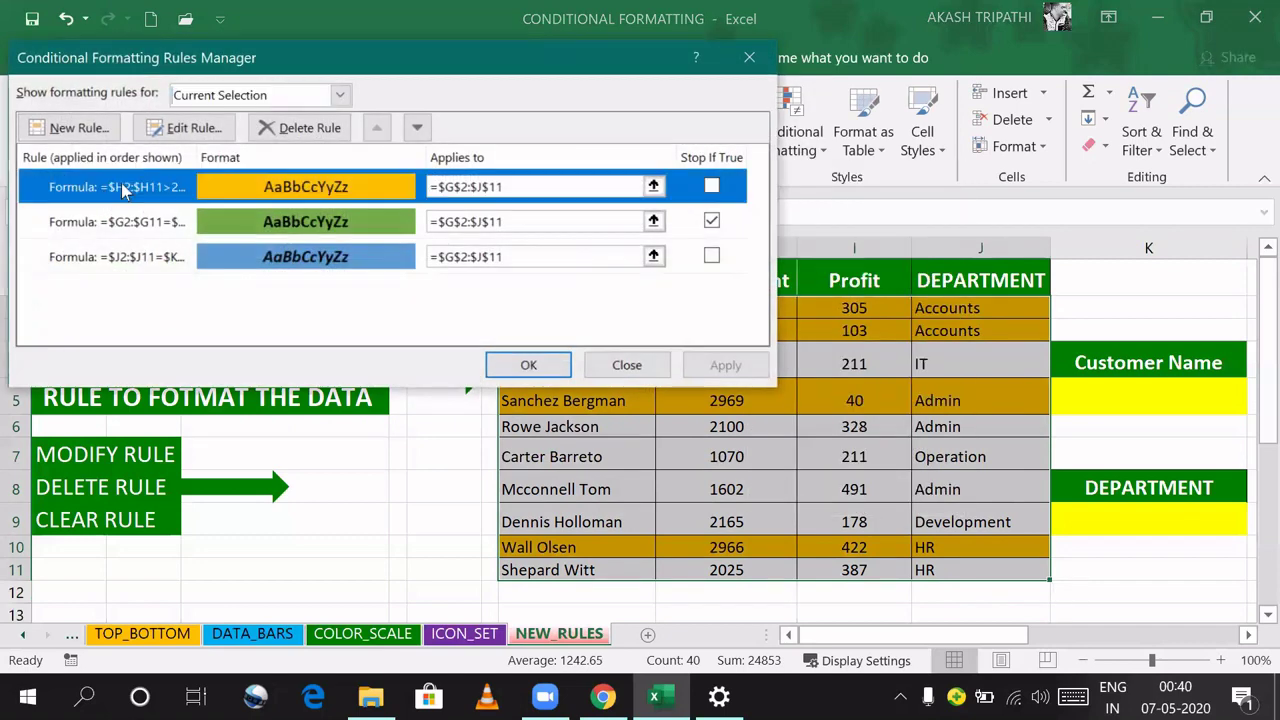
left_click(325, 135)
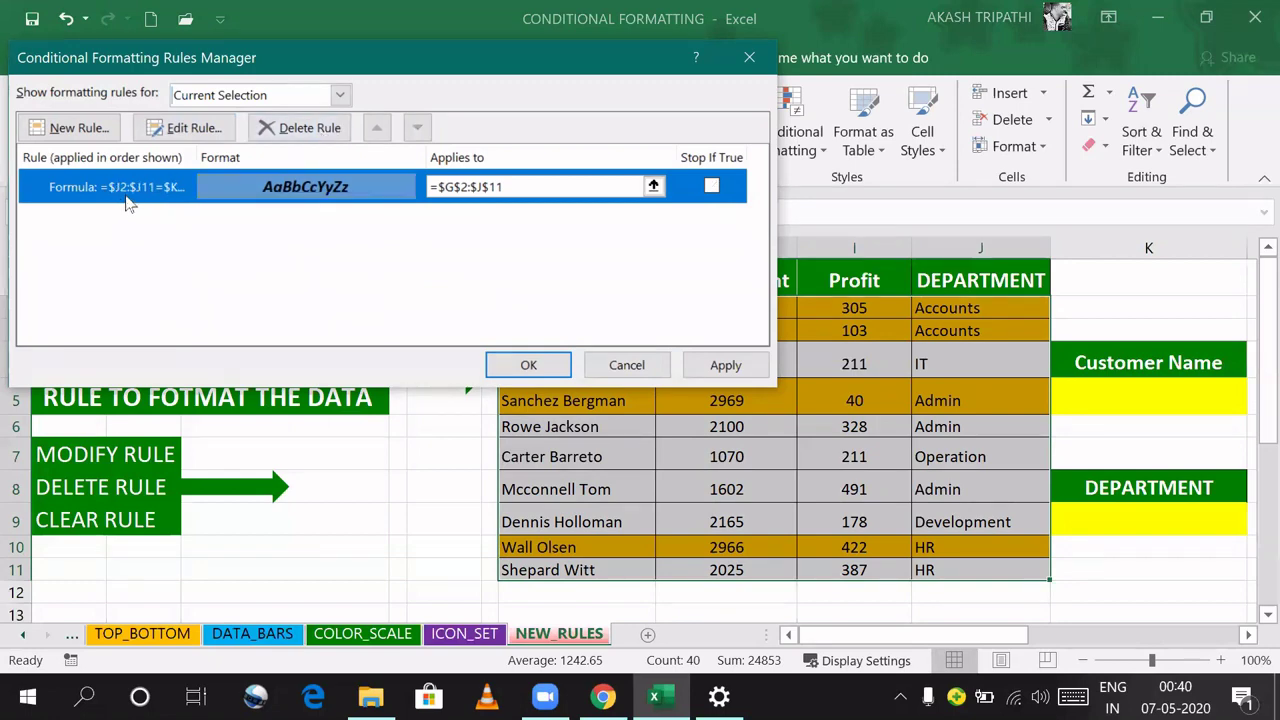
left_click(286, 132)
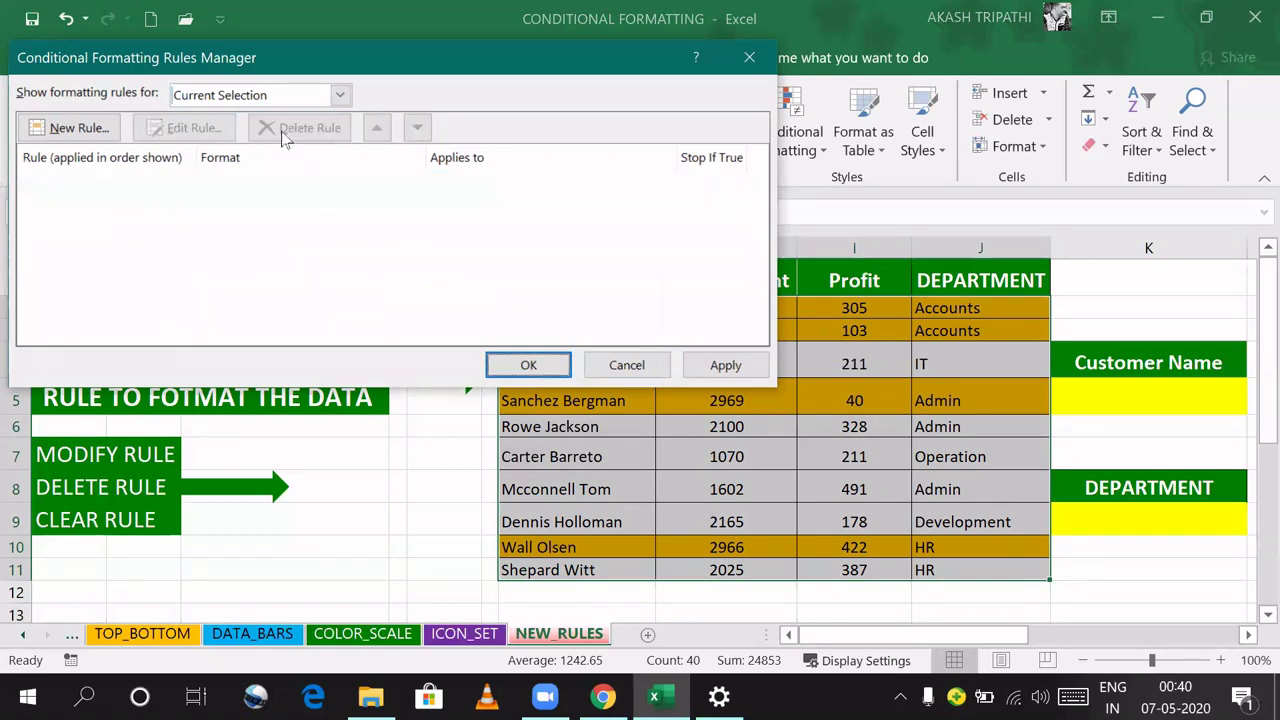
left_click(716, 365)
left_click(529, 364)
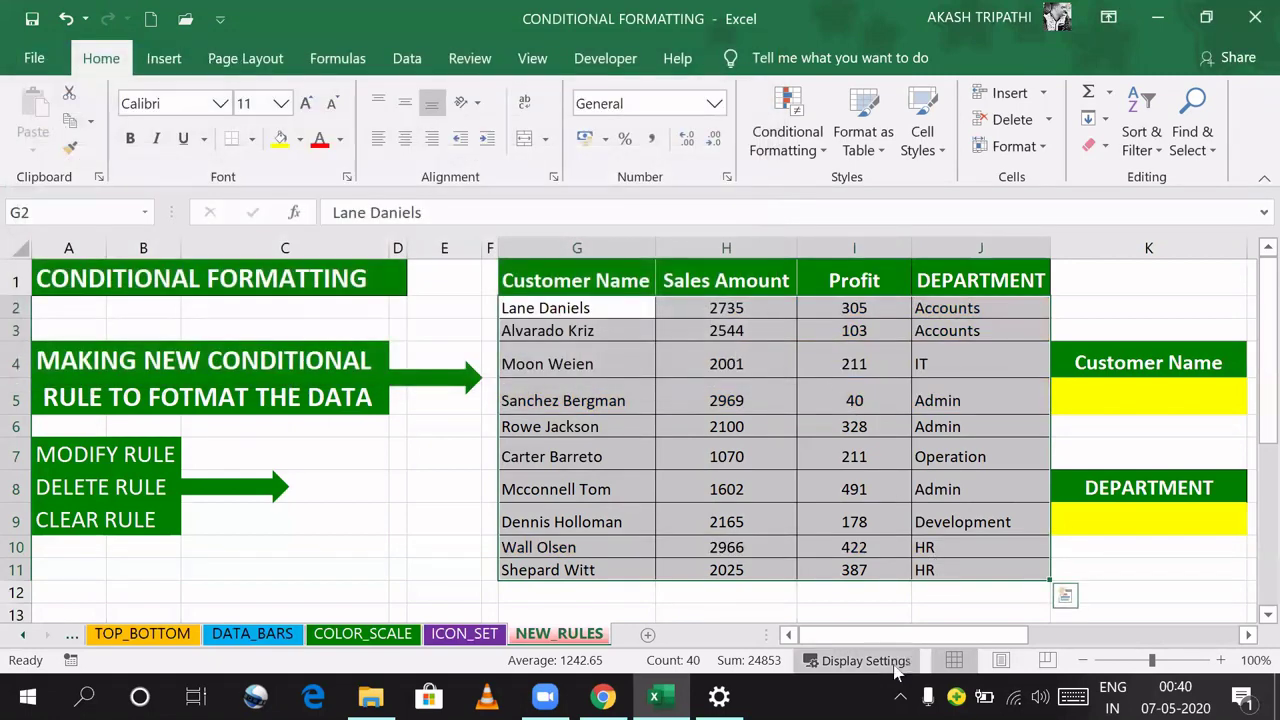
Step: Copy the region values in Q2:Q11 of the region table to column U, starting at cell U8
left_click_drag(912, 637, 1108, 645)
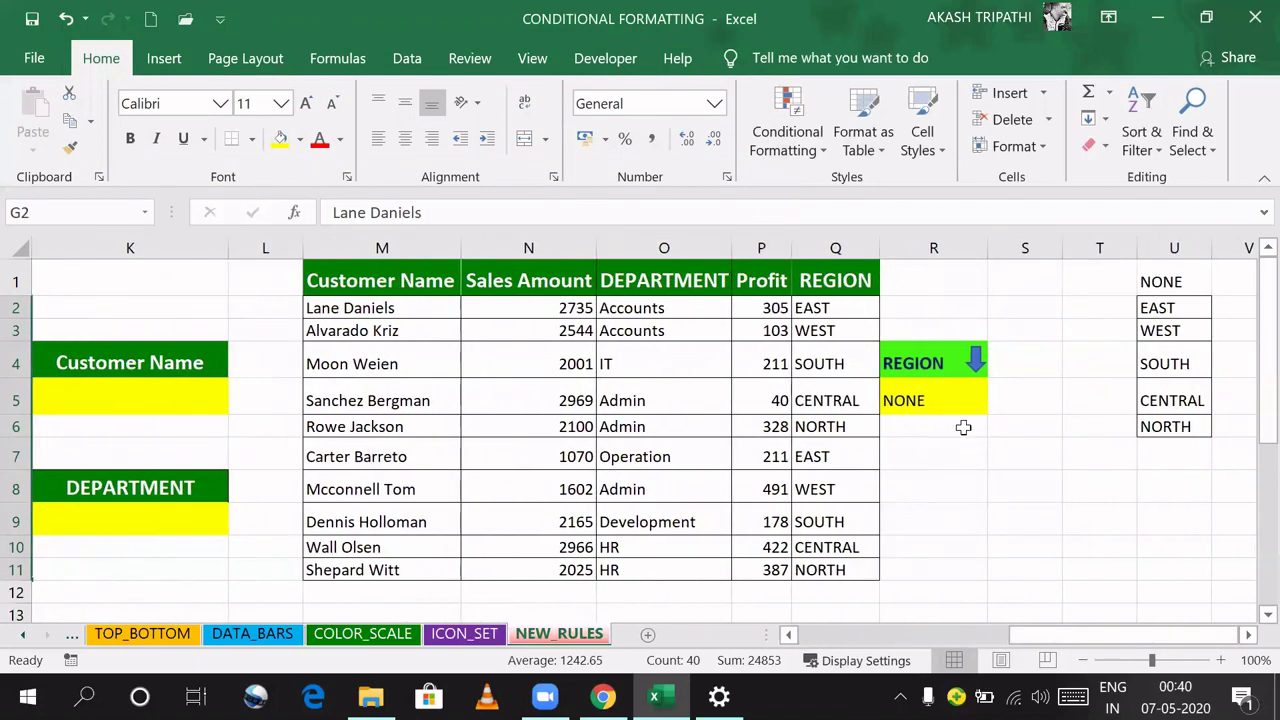
left_click(958, 456)
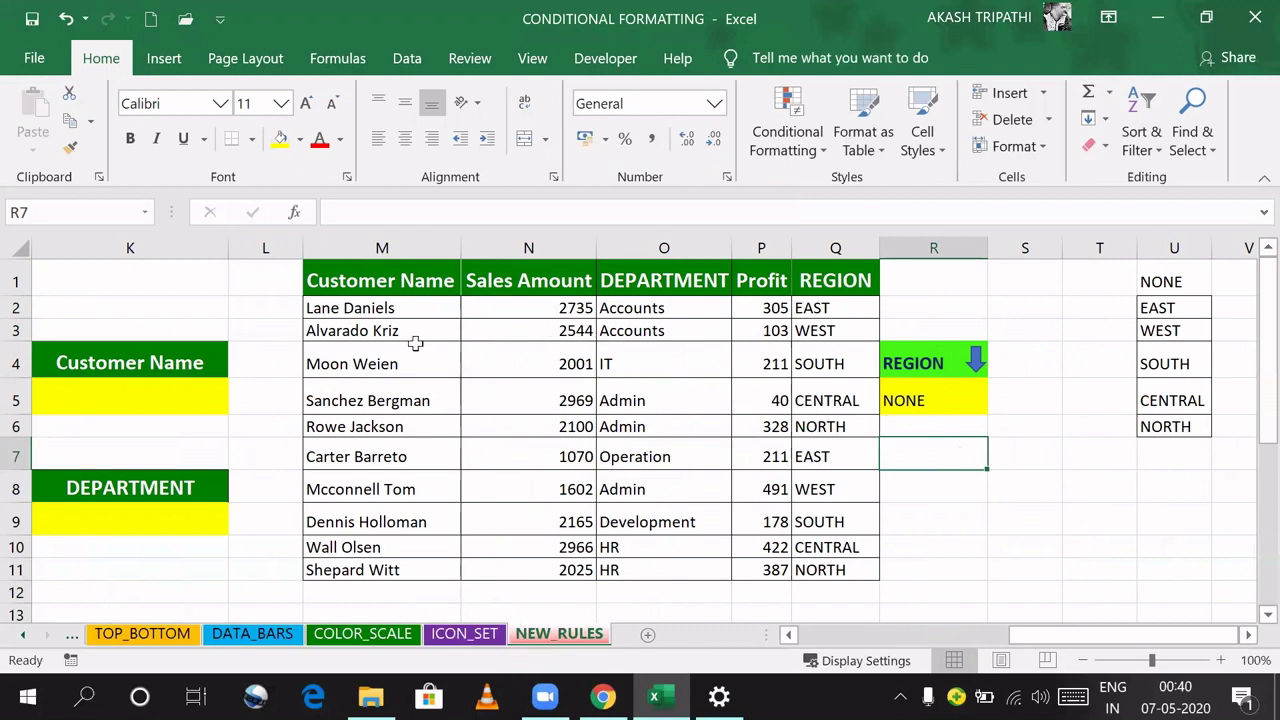
left_click_drag(390, 308, 386, 570)
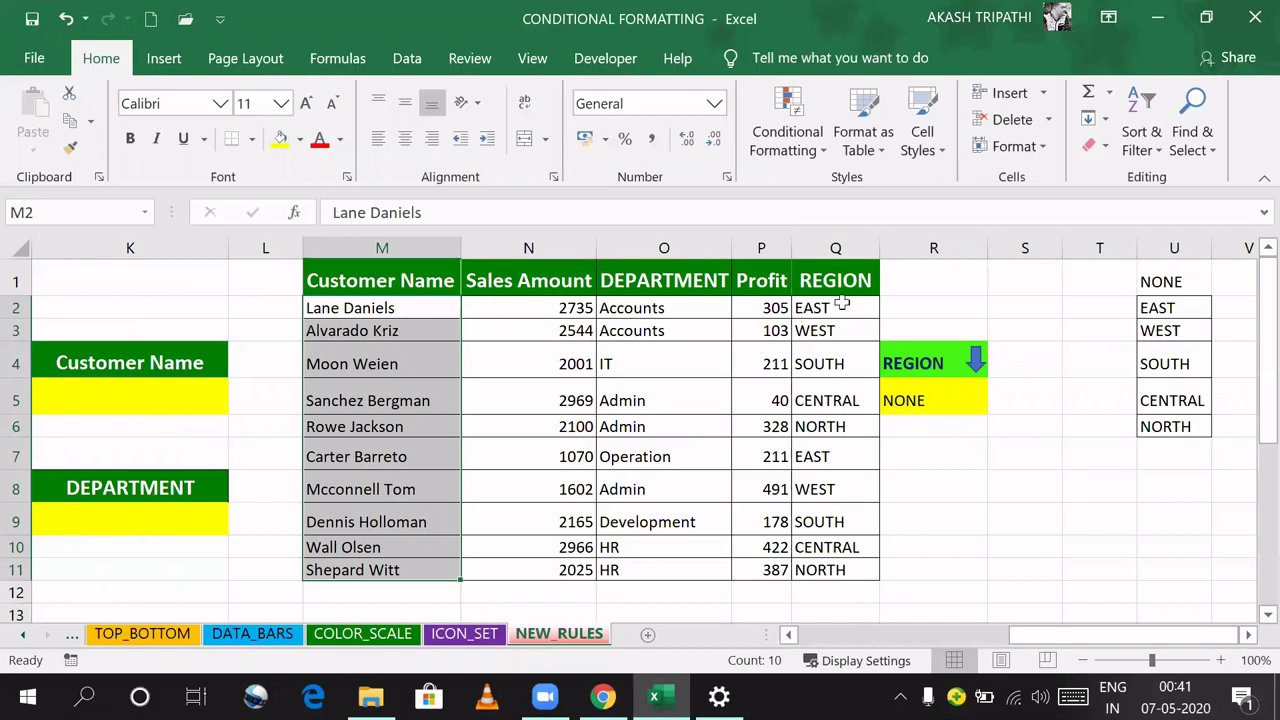
left_click_drag(843, 308, 870, 570)
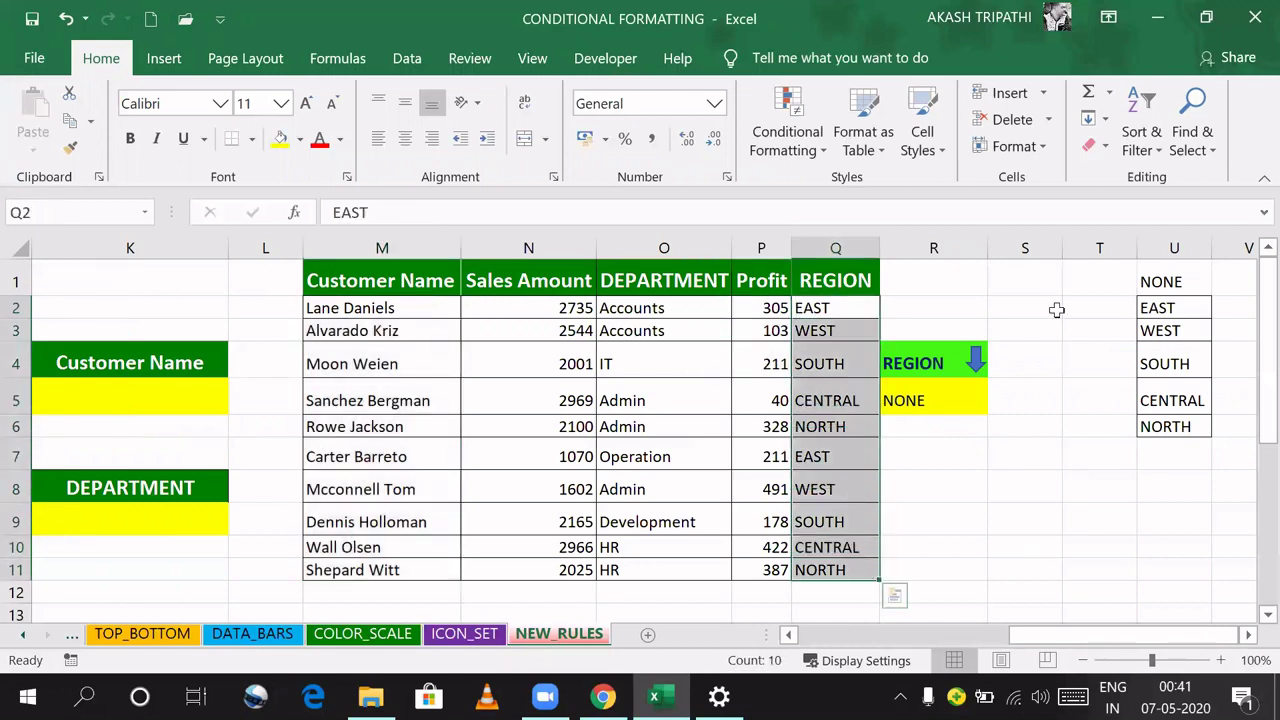
left_click_drag(1176, 288, 1192, 427)
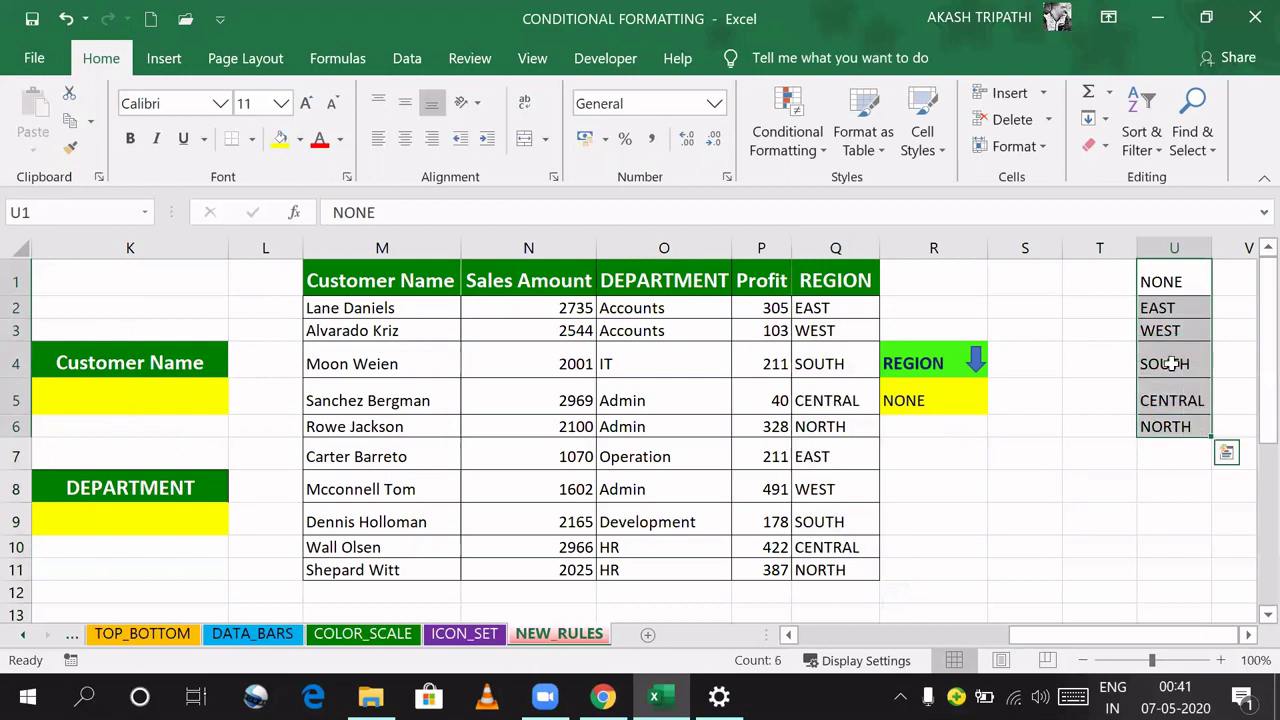
left_click(406, 58)
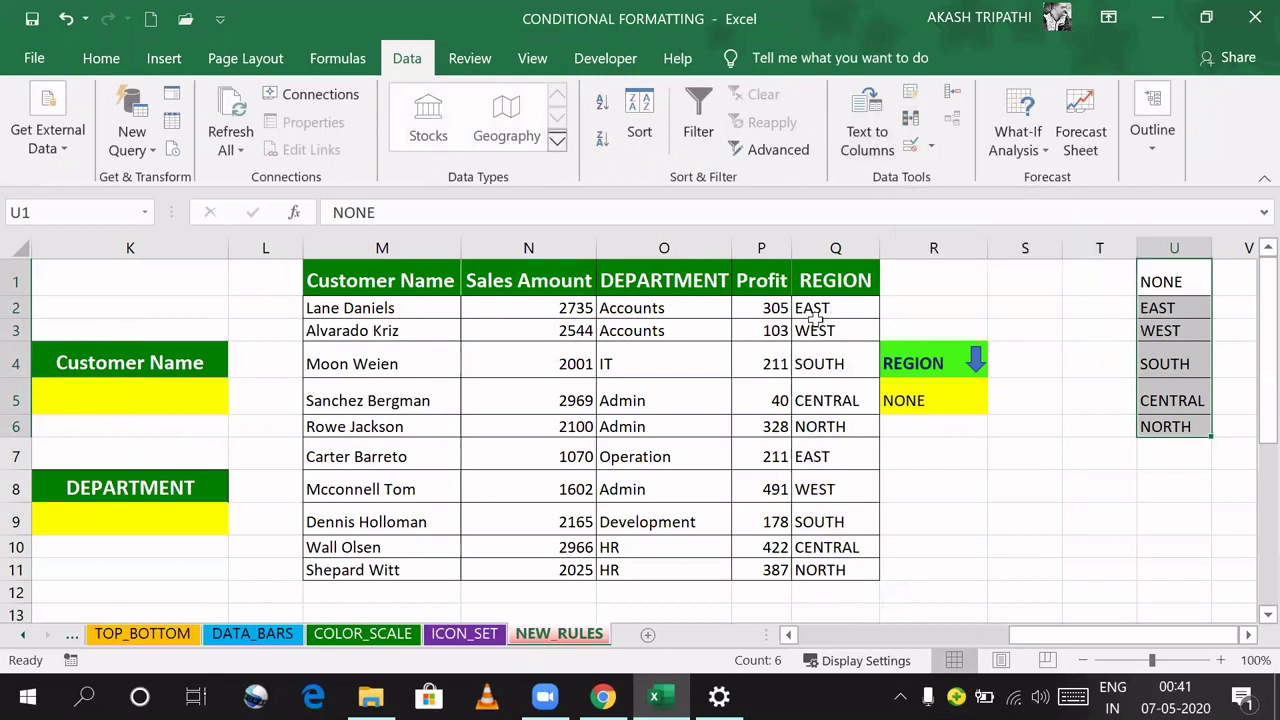
left_click_drag(817, 315, 845, 569)
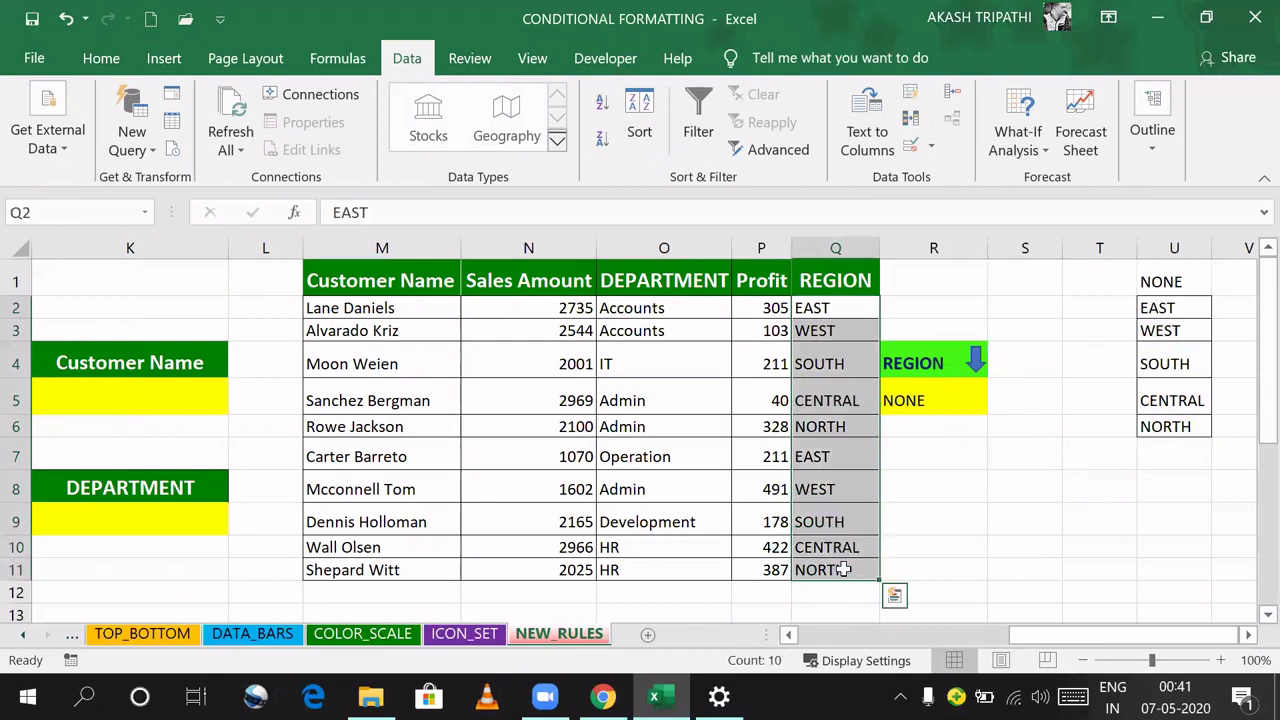
key("ctrl+c")
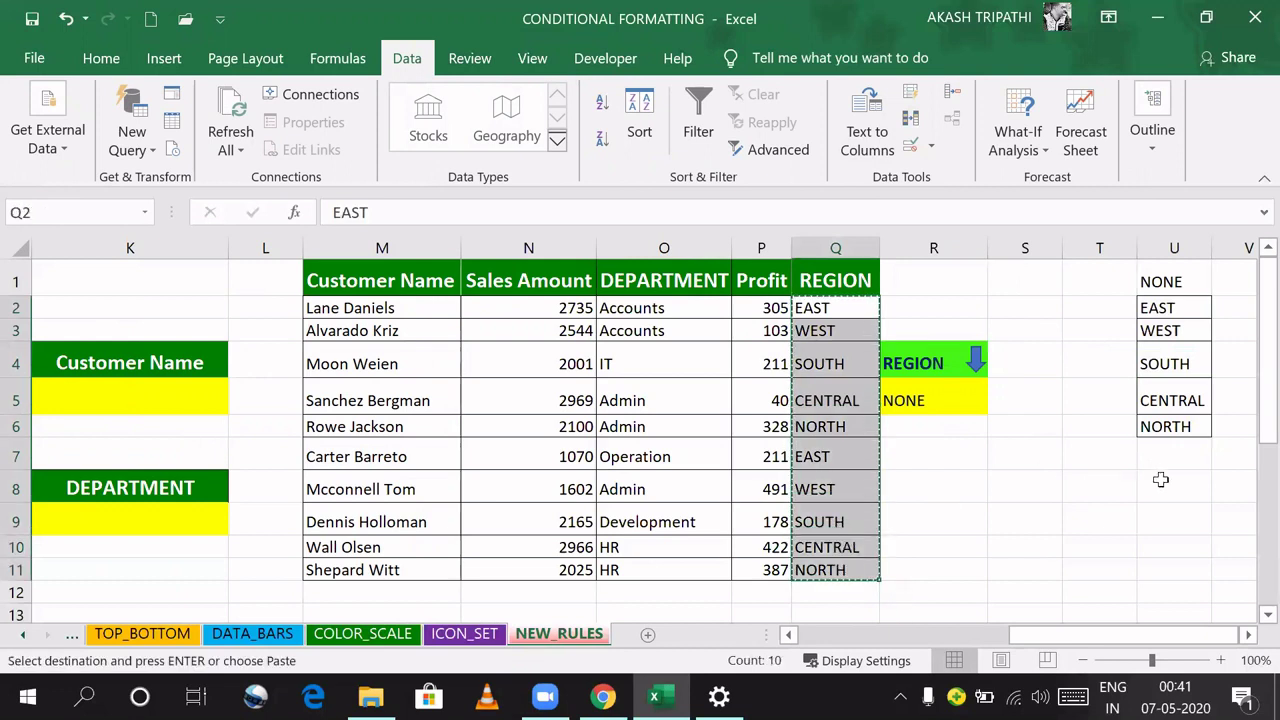
left_click(1160, 480)
key("ctrl+v")
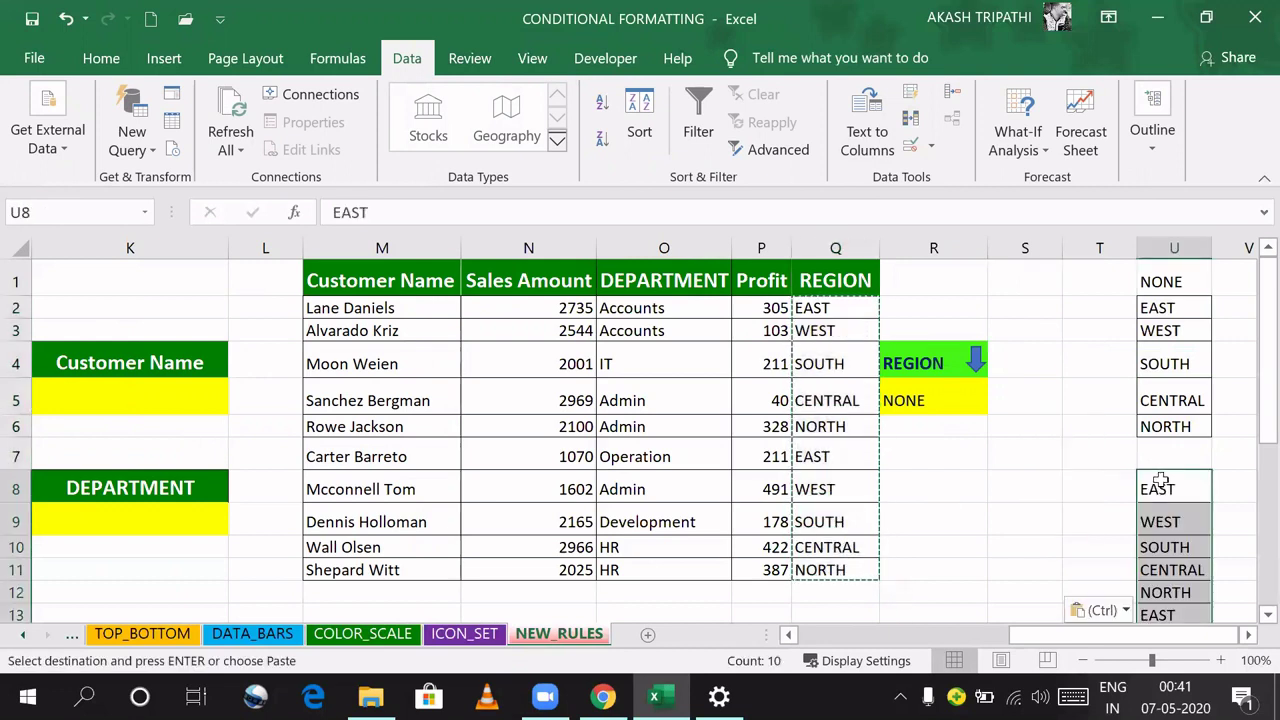
Step: Remove the duplicate values from the copied region list in U8:U17
left_click_drag(1246, 414, 1250, 444)
key("Escape")
left_click(911, 119)
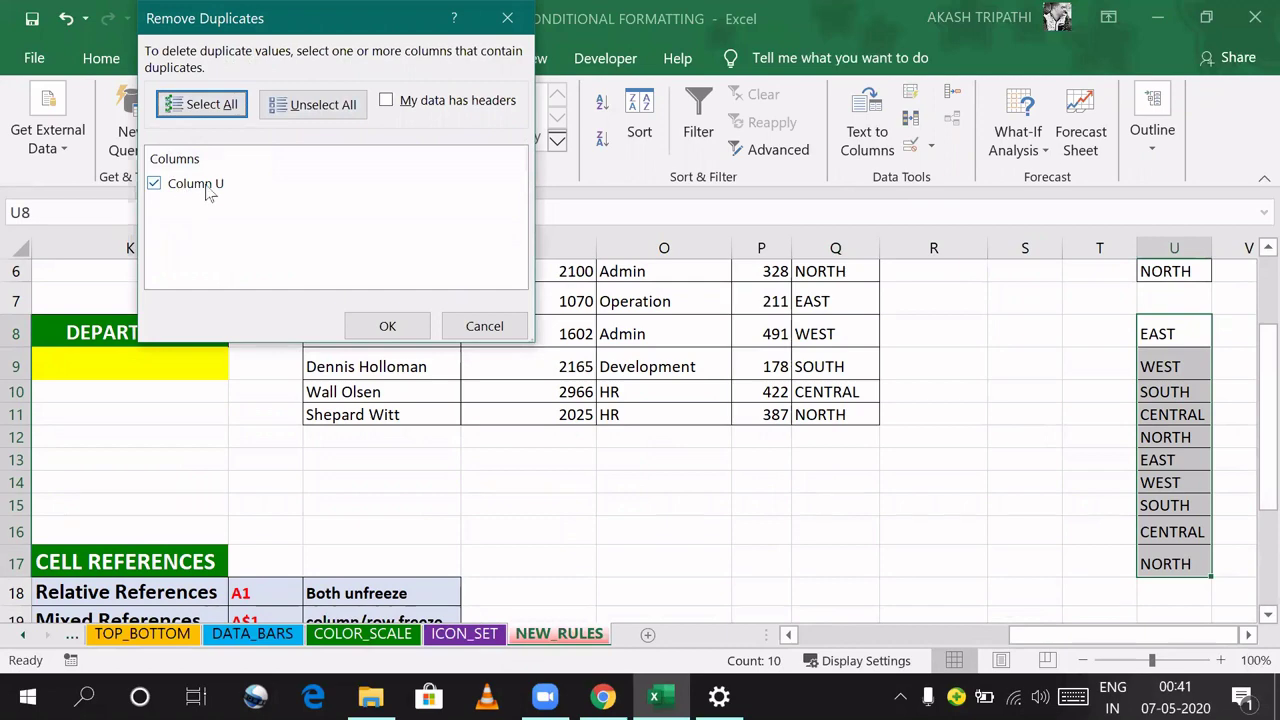
left_click(395, 326)
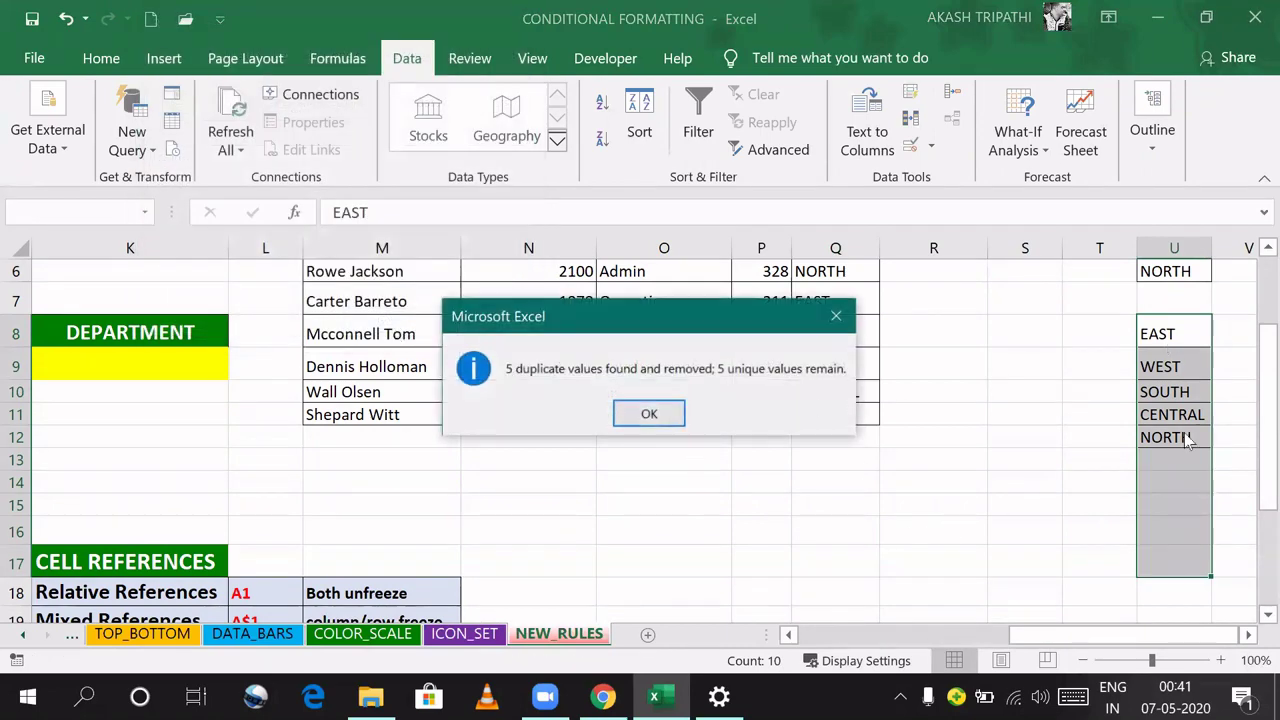
left_click(660, 410)
left_click_drag(1263, 428, 1262, 340)
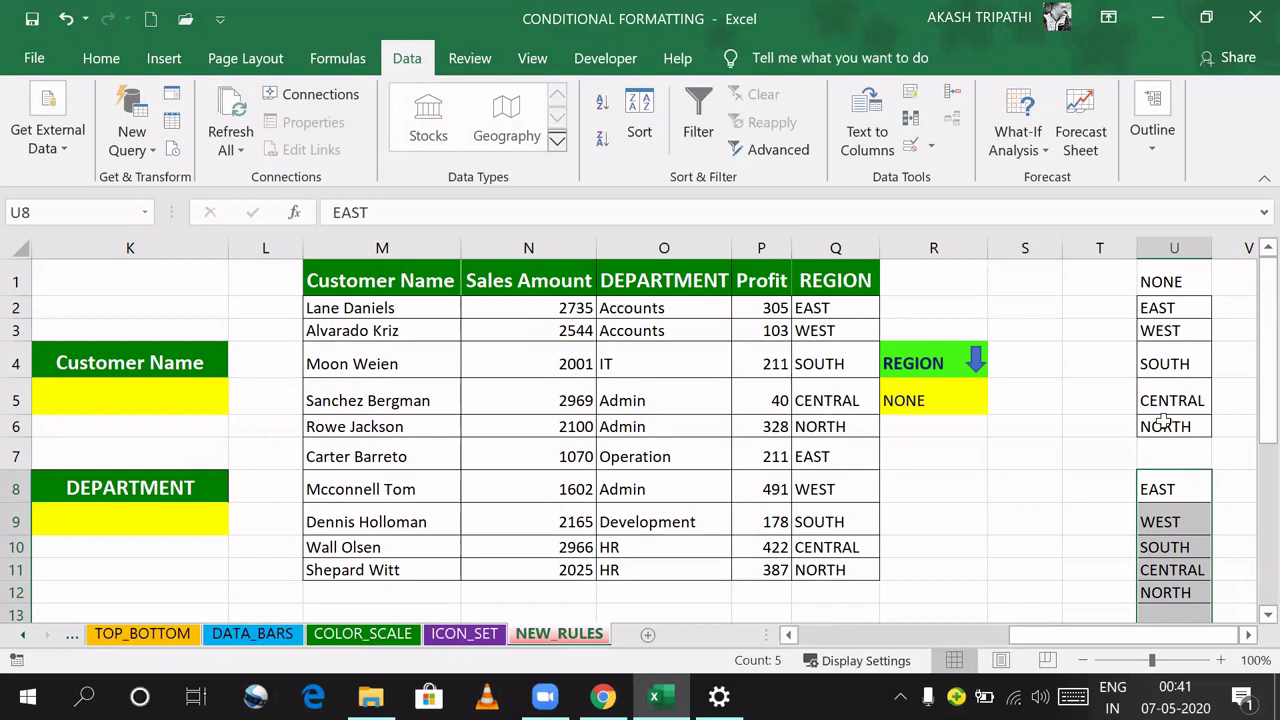
Step: Clear cell R5 under REGION and add list data validation with an in-cell dropdown sourced from =$U$1:$U$6
left_click(954, 404)
key("Delete")
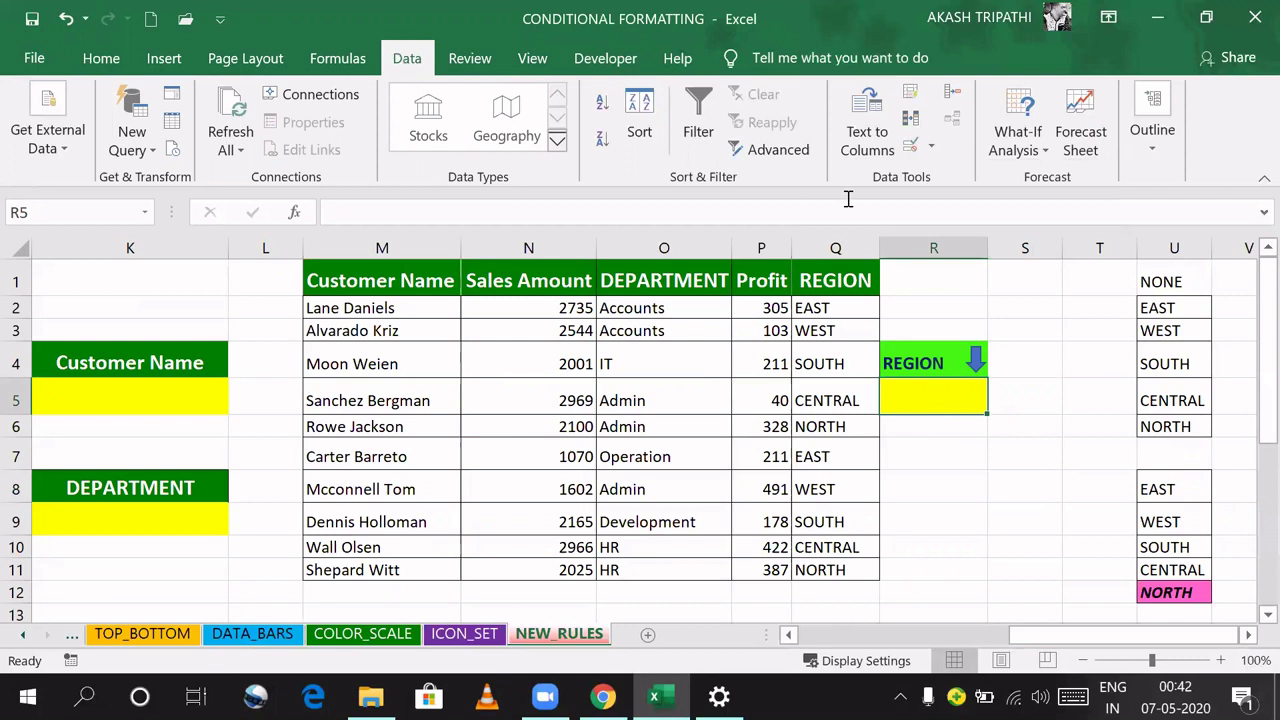
left_click(931, 148)
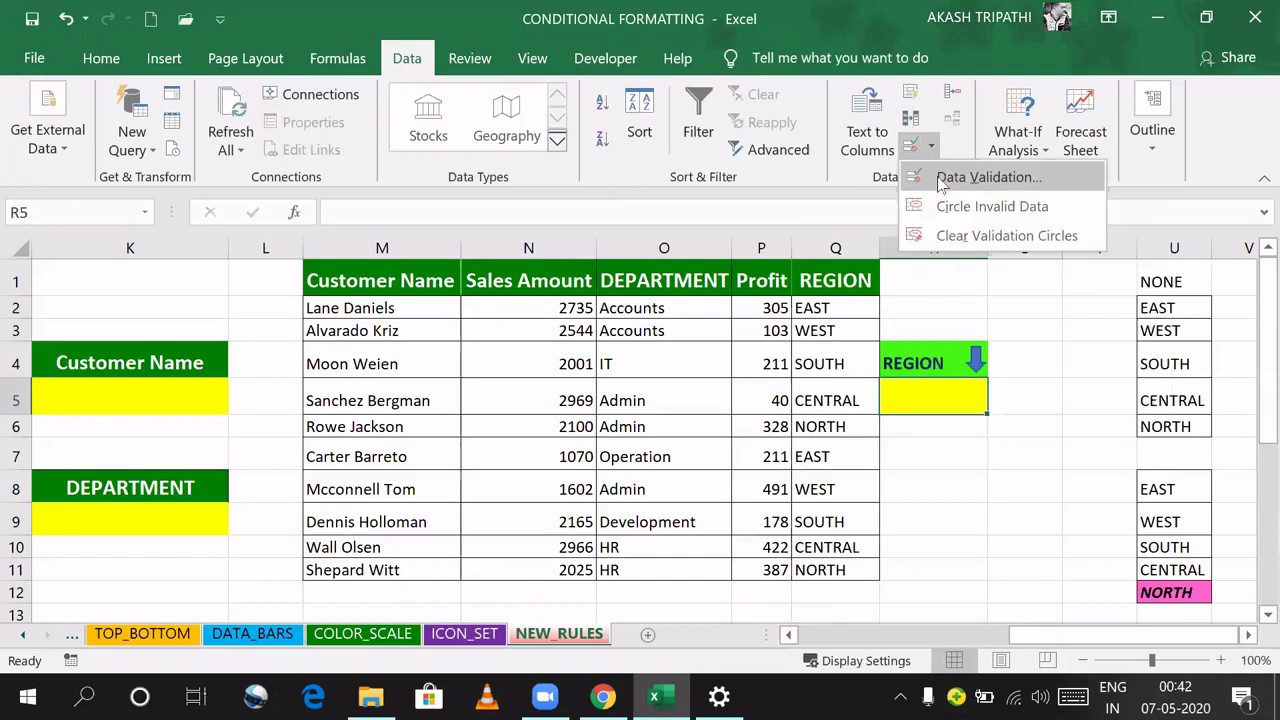
left_click(941, 180)
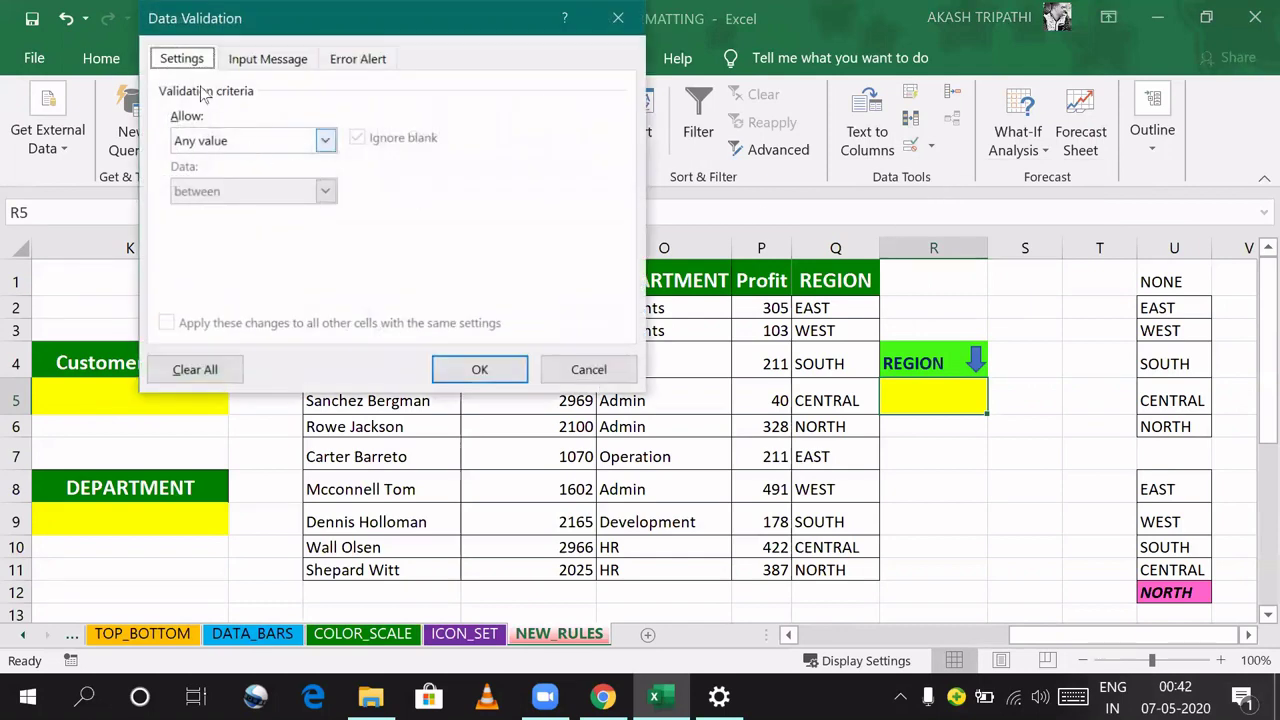
left_click(325, 140)
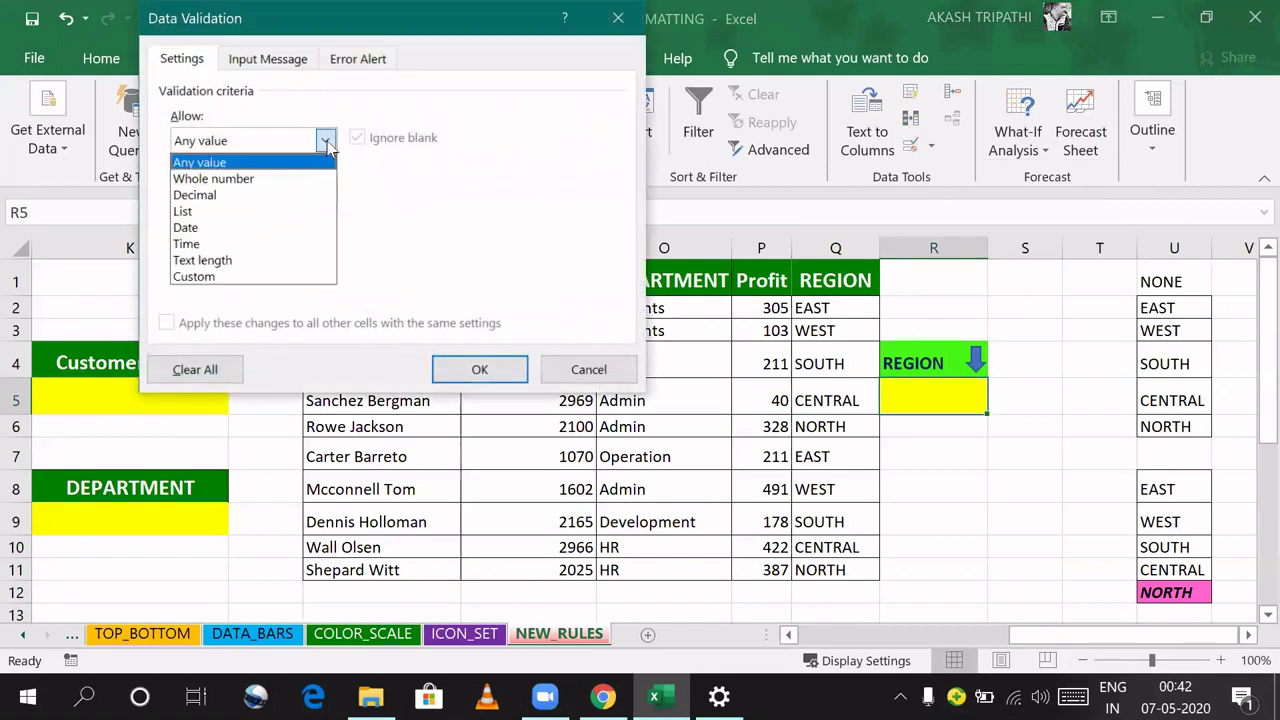
left_click(185, 212)
left_click(200, 241)
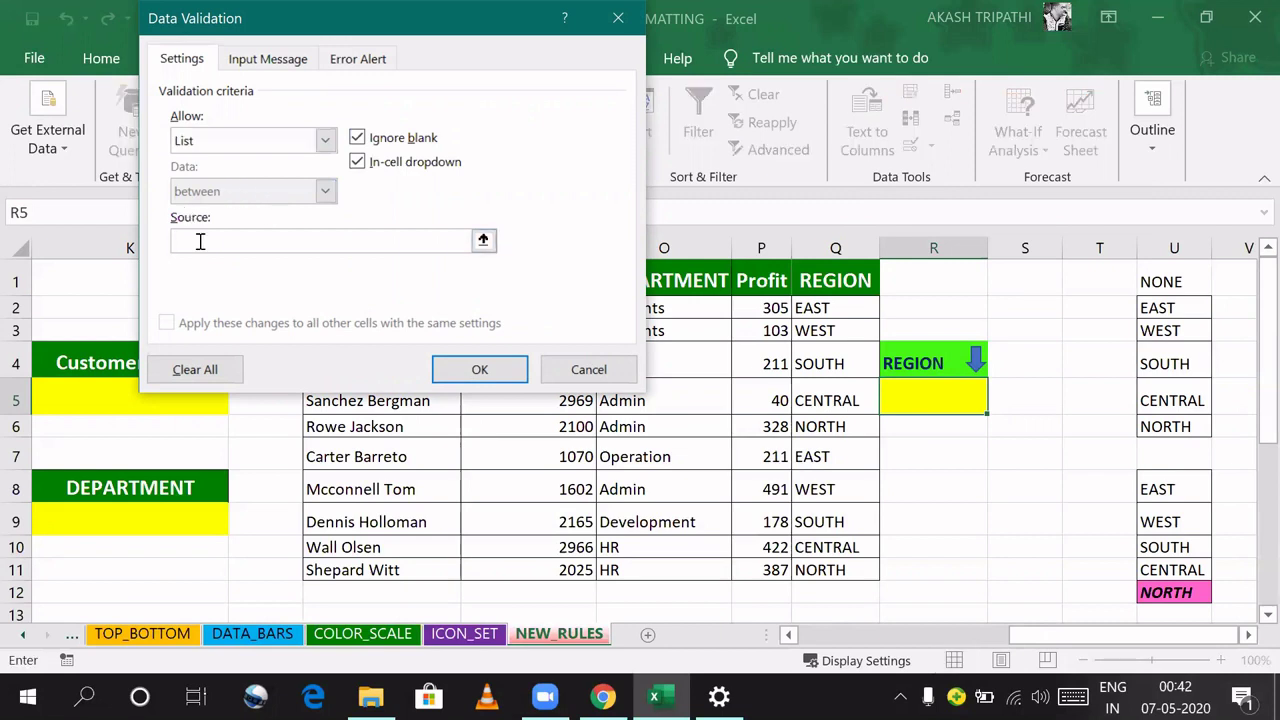
left_click_drag(1160, 282, 1178, 426)
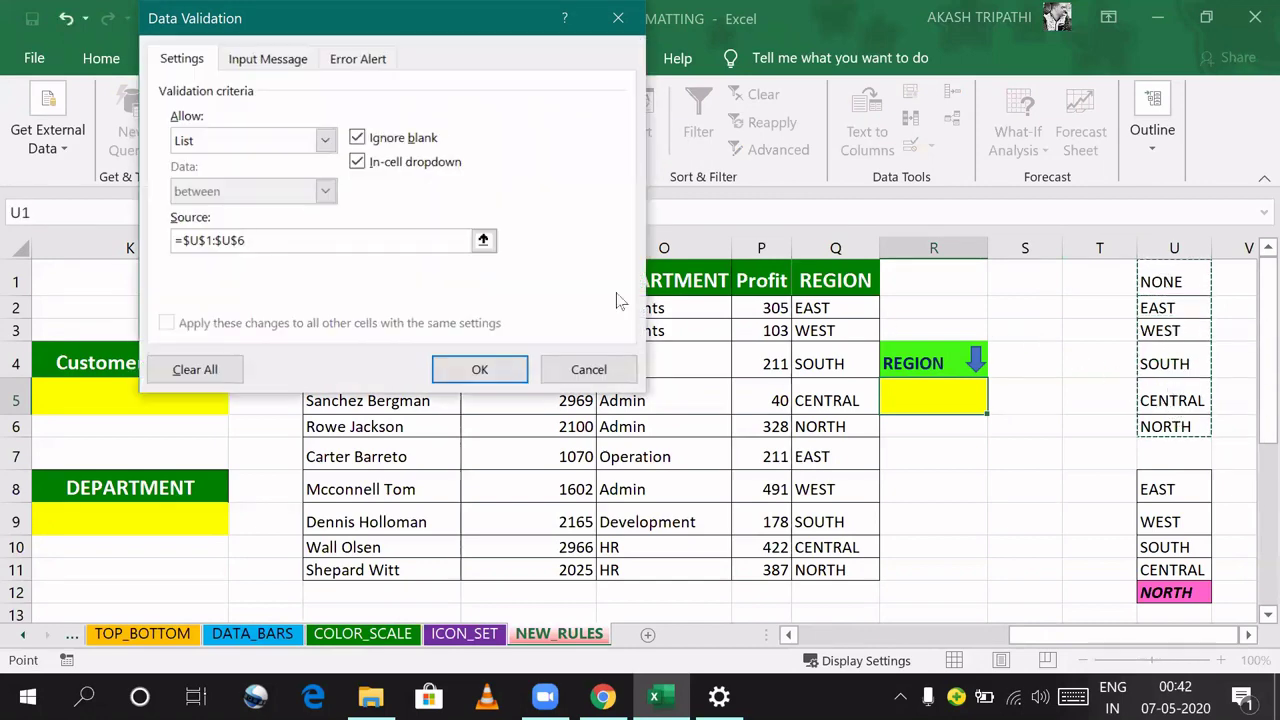
left_click(465, 376)
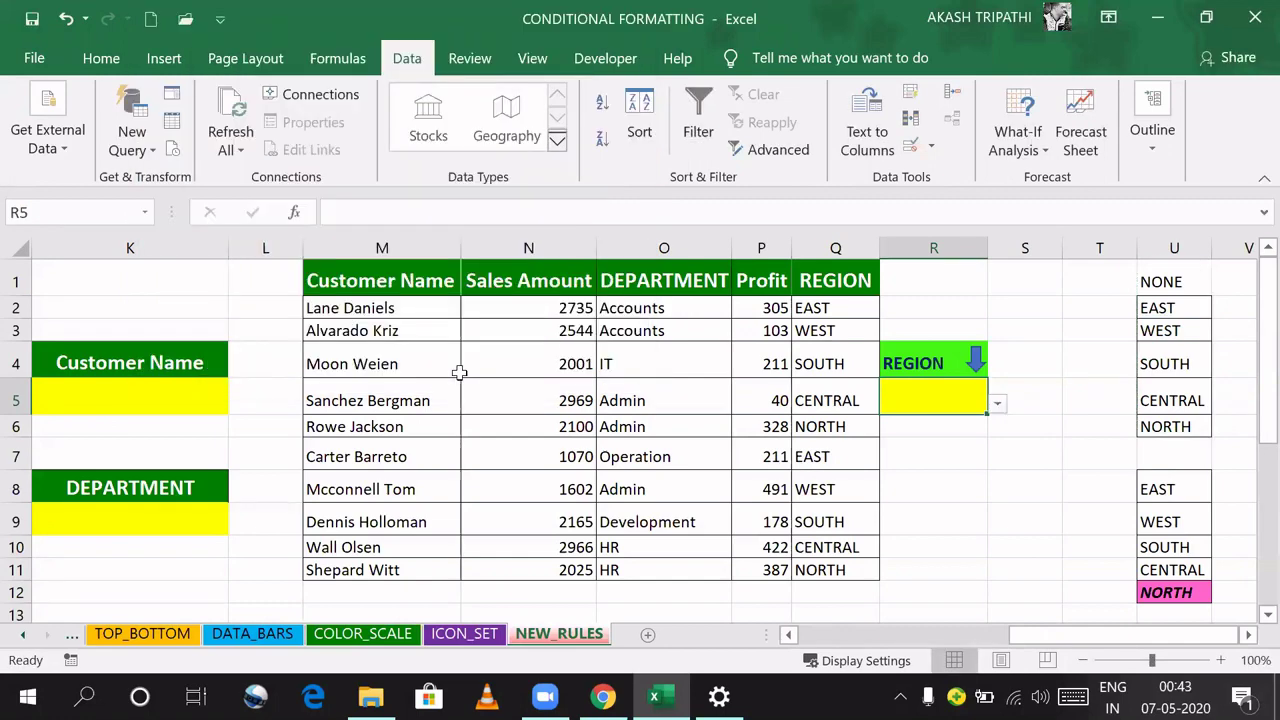
left_click(997, 404)
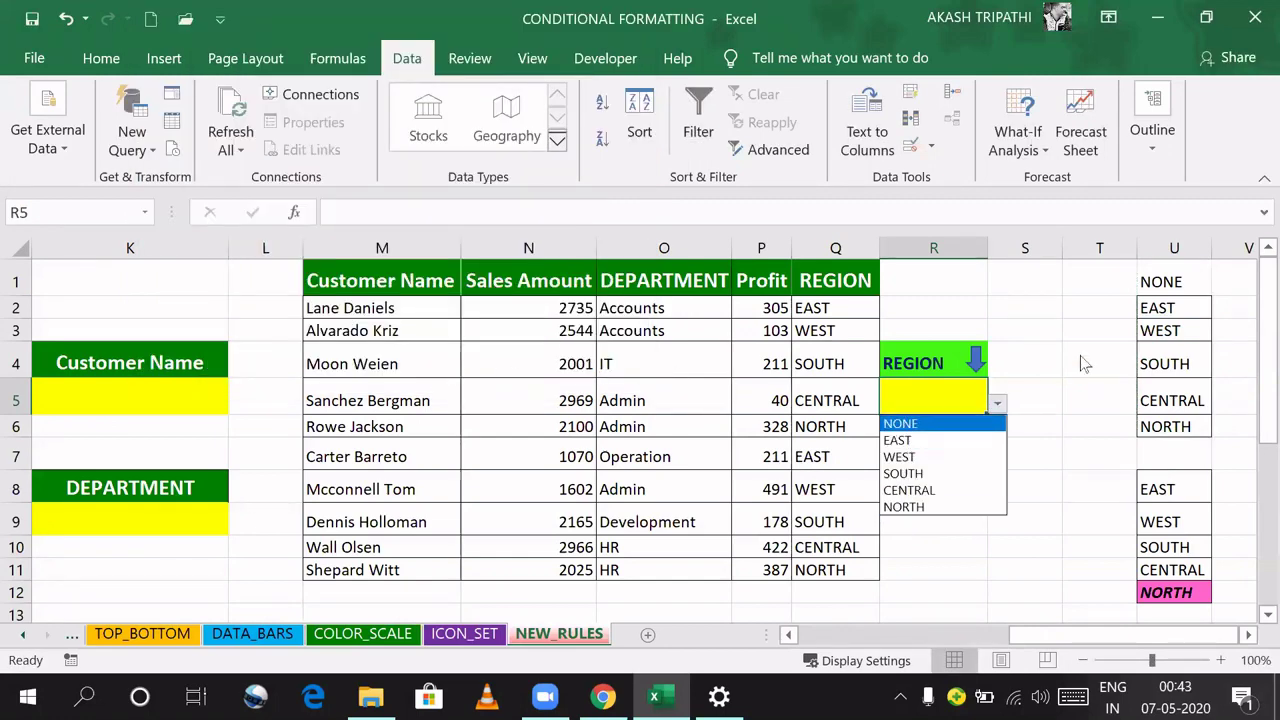
key("Escape")
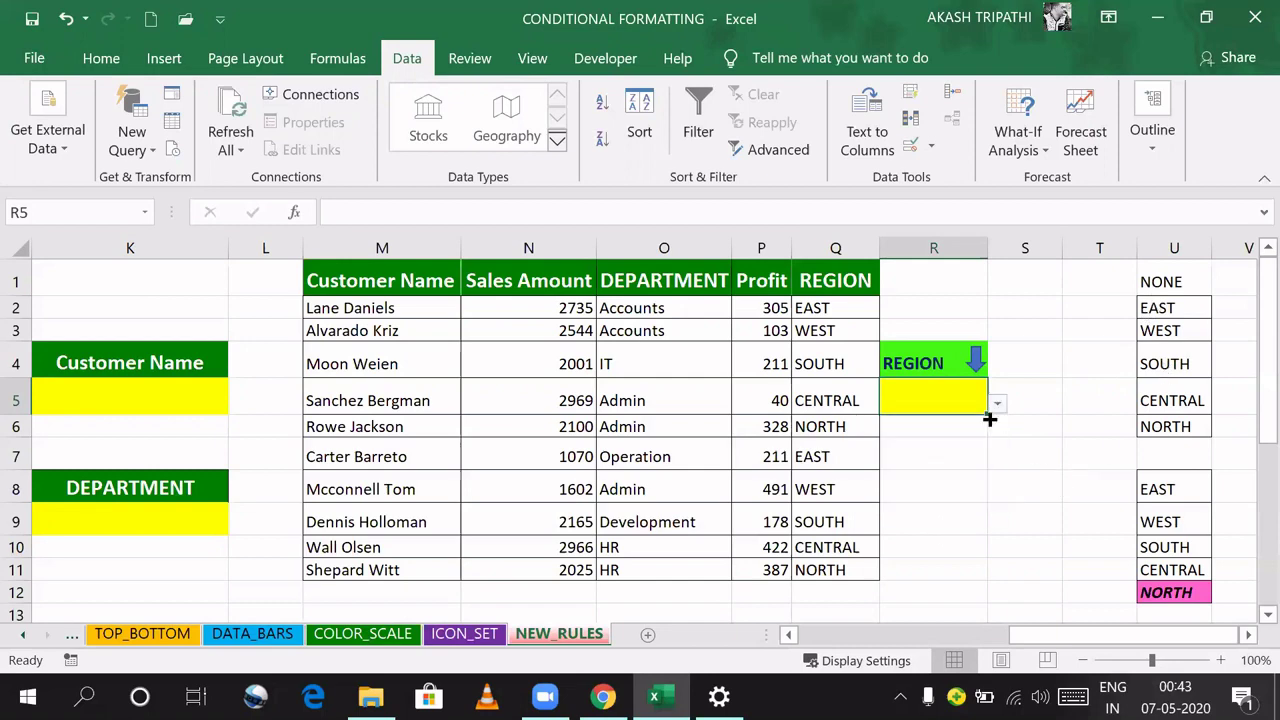
Step: Start a formula-based formatting rule for M2:Q11 and enter the region column reference =$Q2:$Q11
left_click_drag(334, 316, 808, 569)
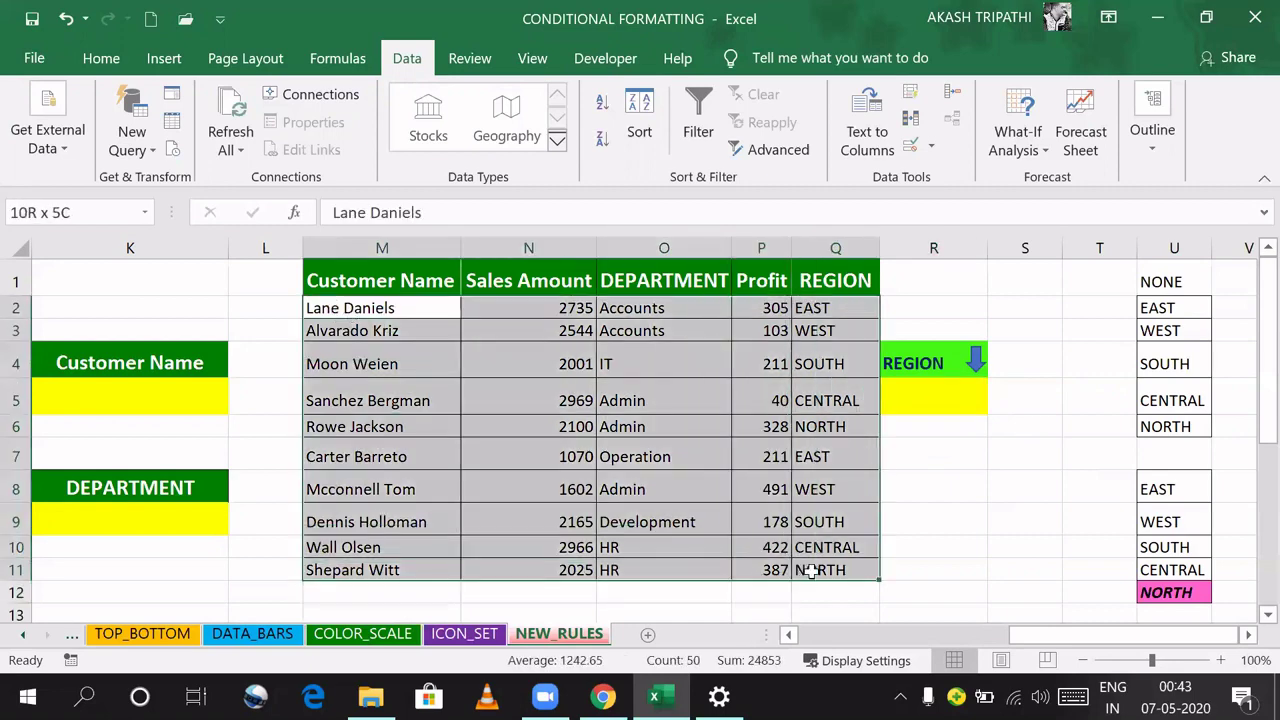
left_click(113, 62)
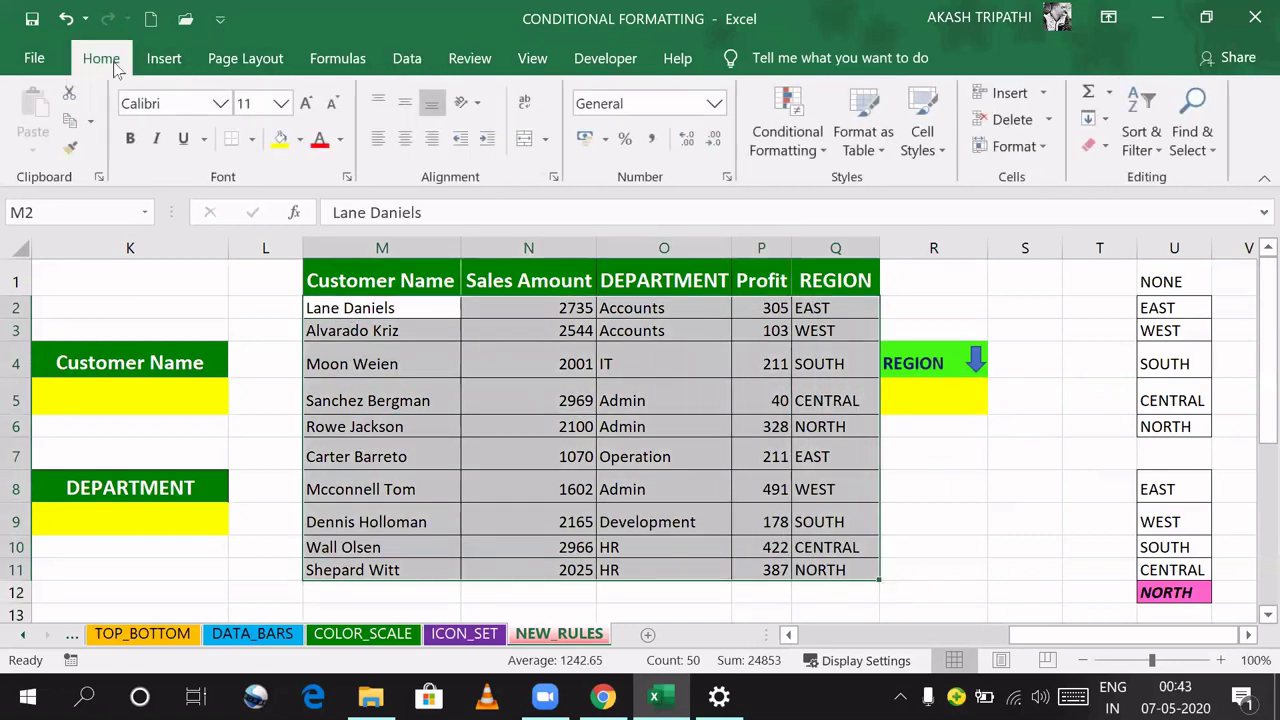
left_click(824, 162)
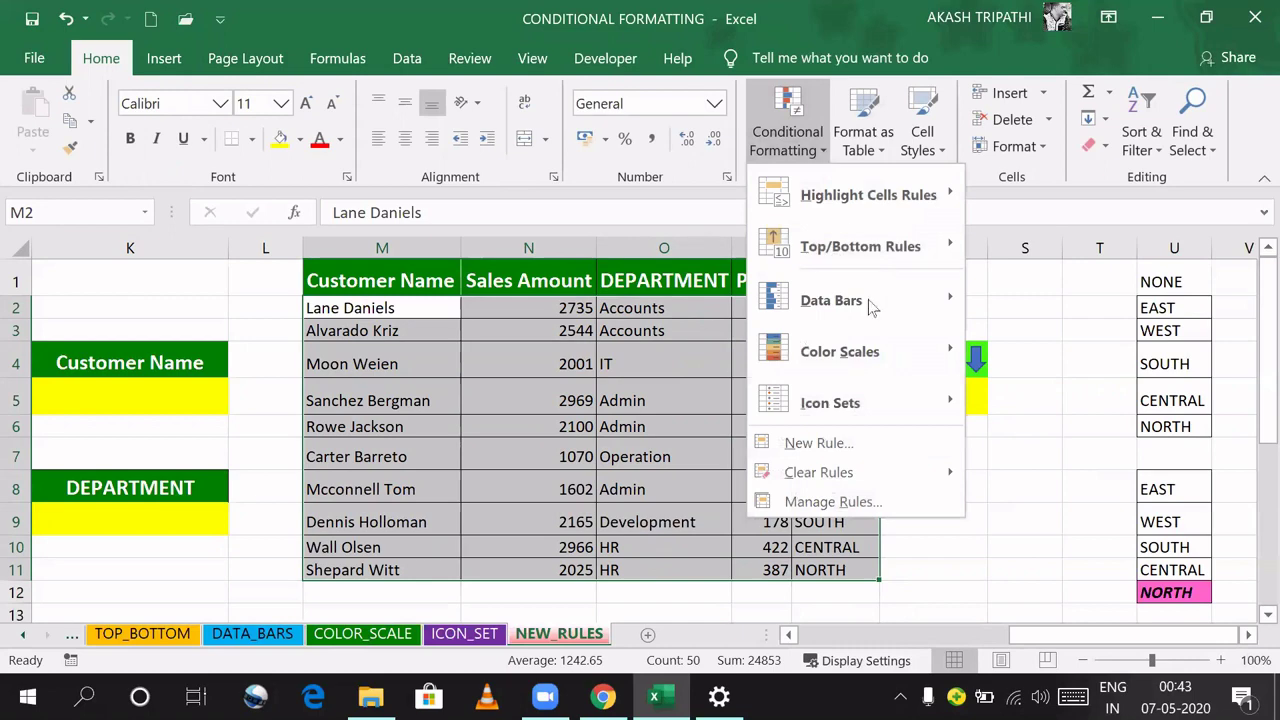
left_click(853, 440)
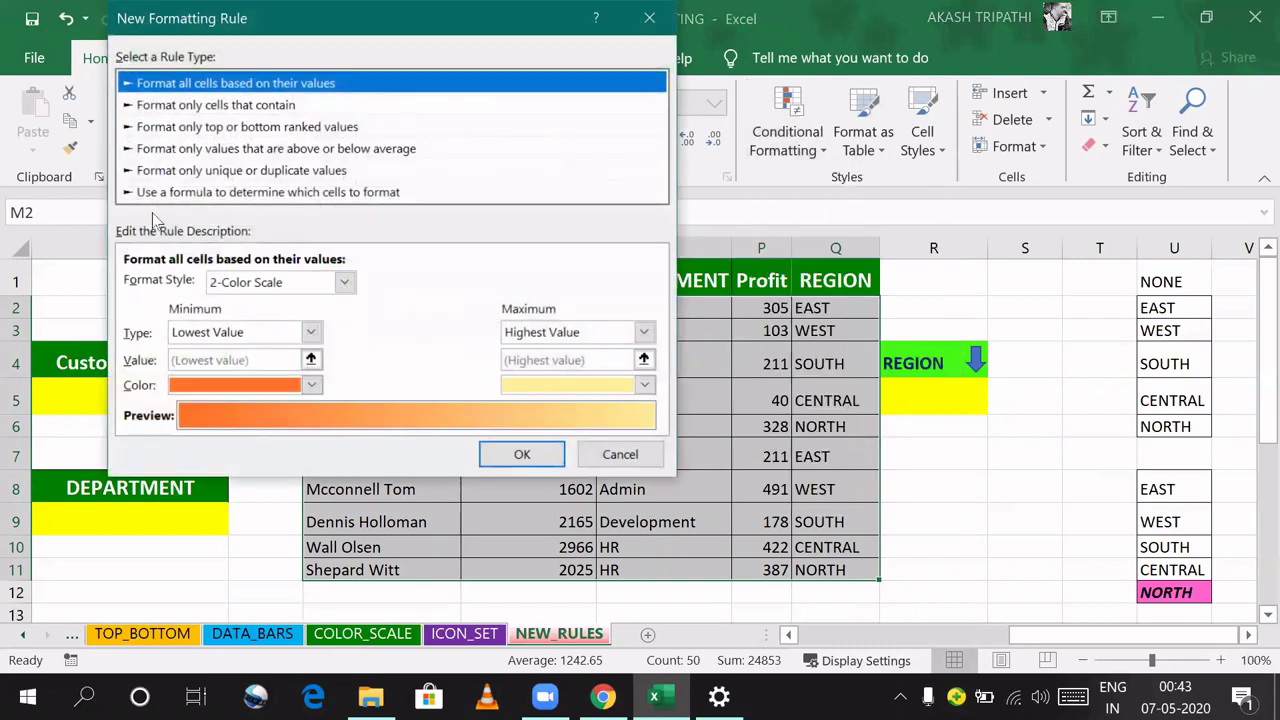
left_click(157, 195)
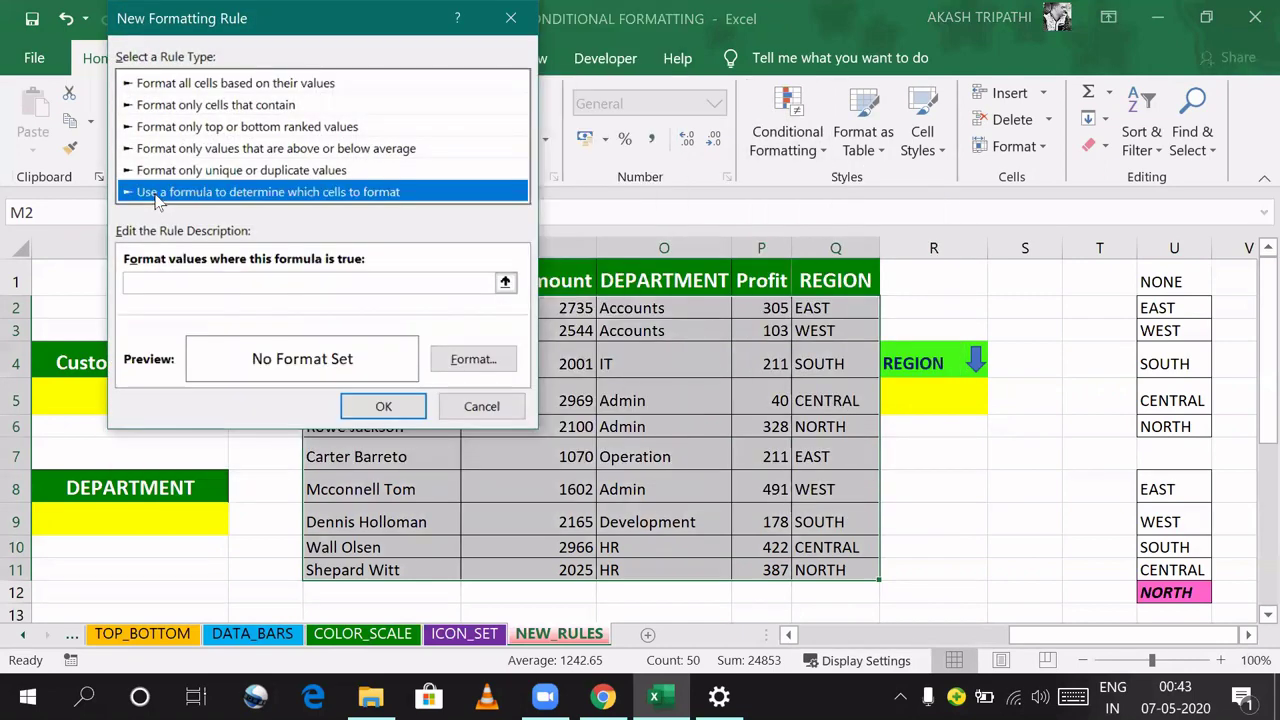
left_click(137, 281)
left_click_drag(836, 305, 836, 570)
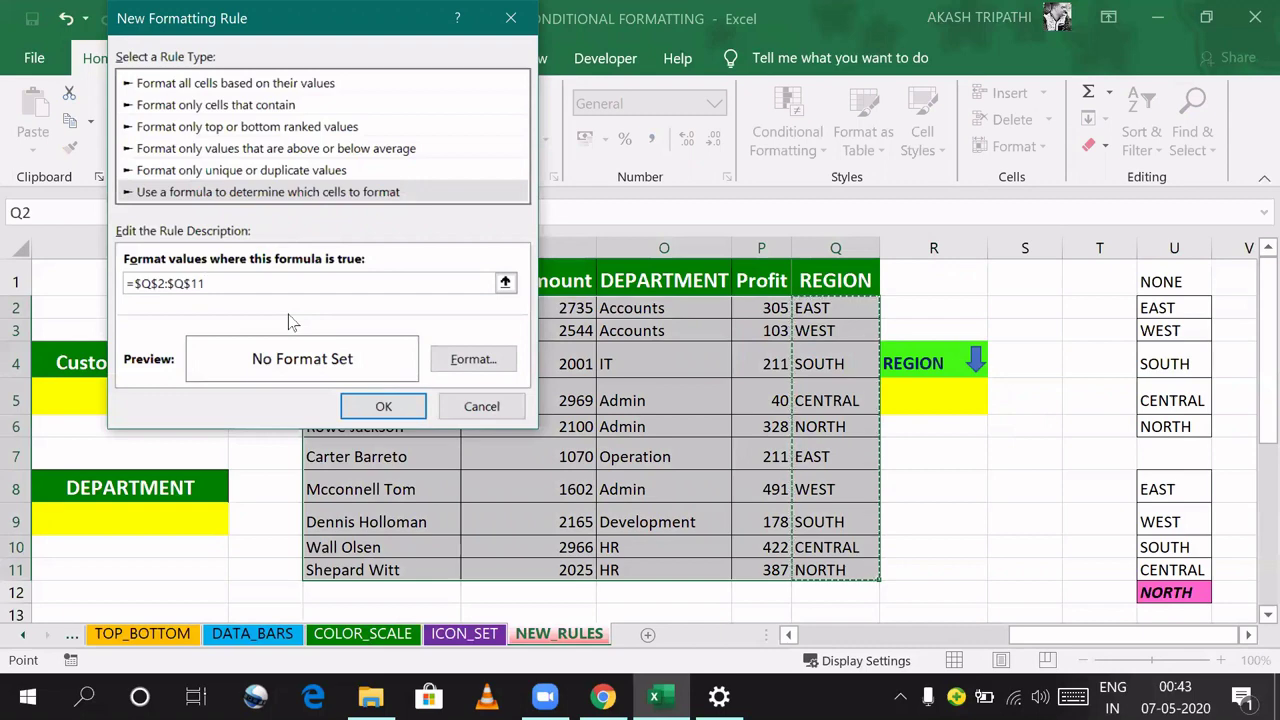
left_click(191, 283)
left_click(143, 284)
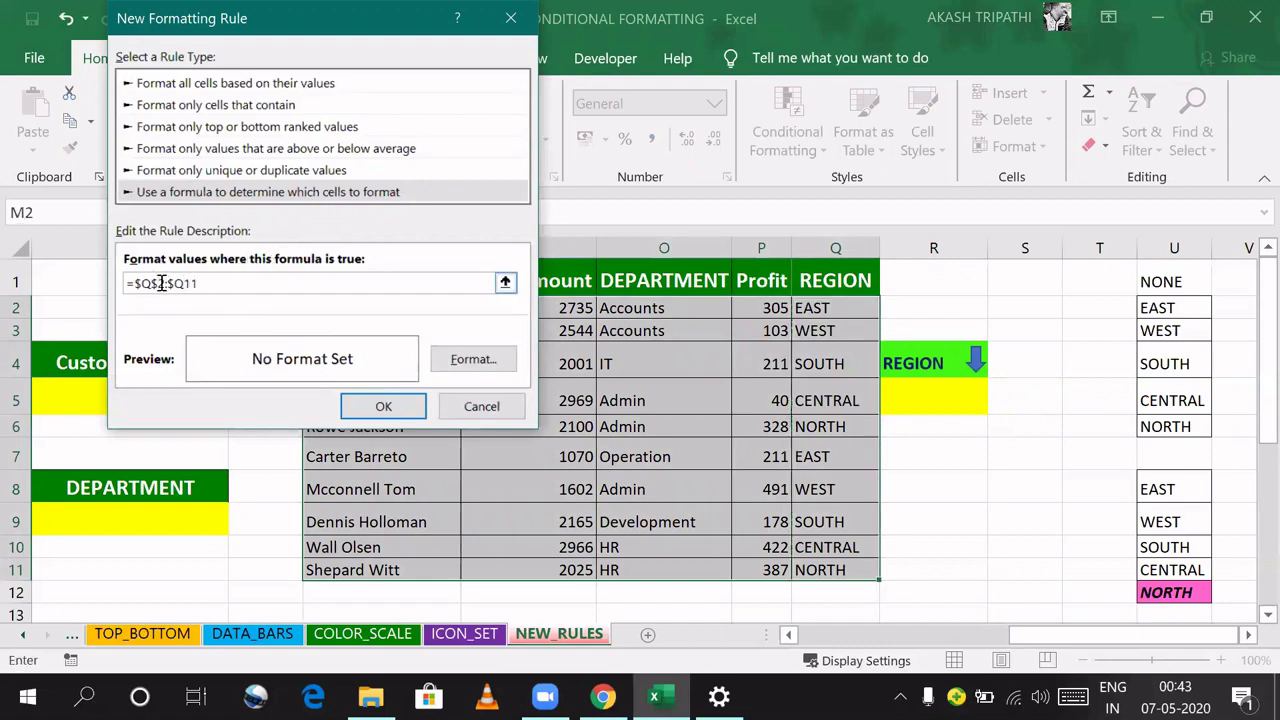
left_click(158, 283)
key("BackSpace")
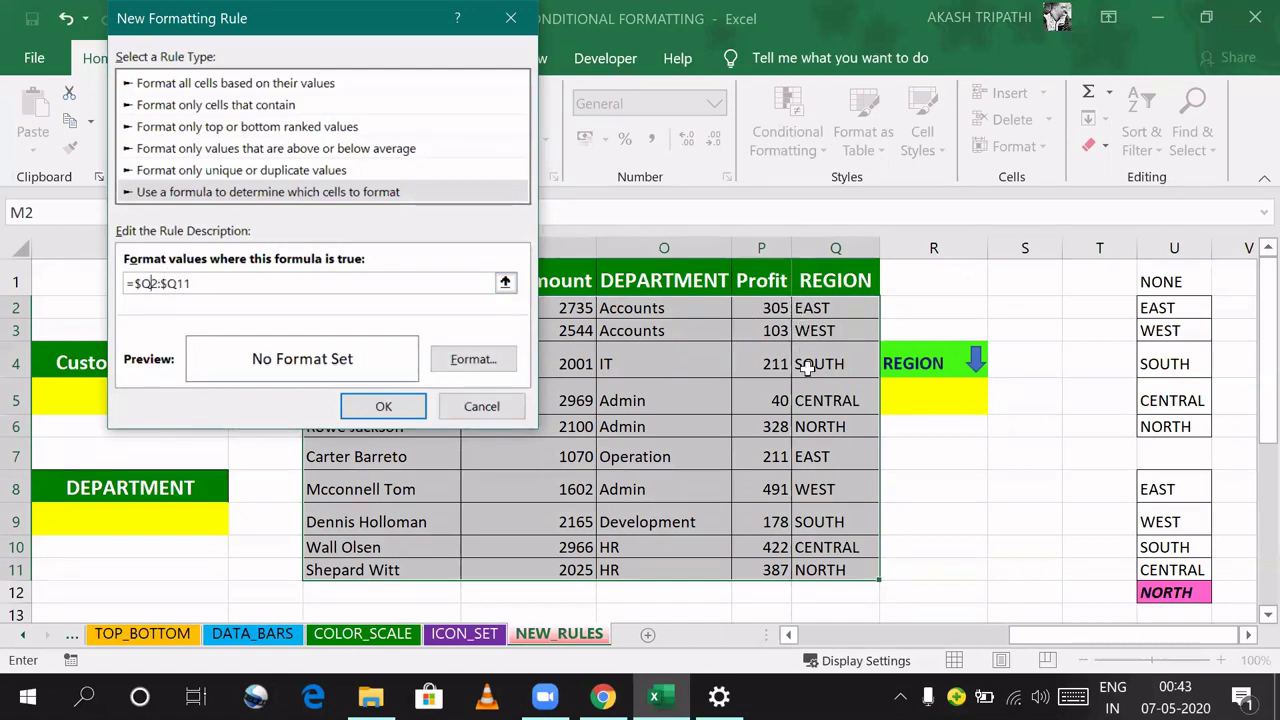
left_click(473, 360)
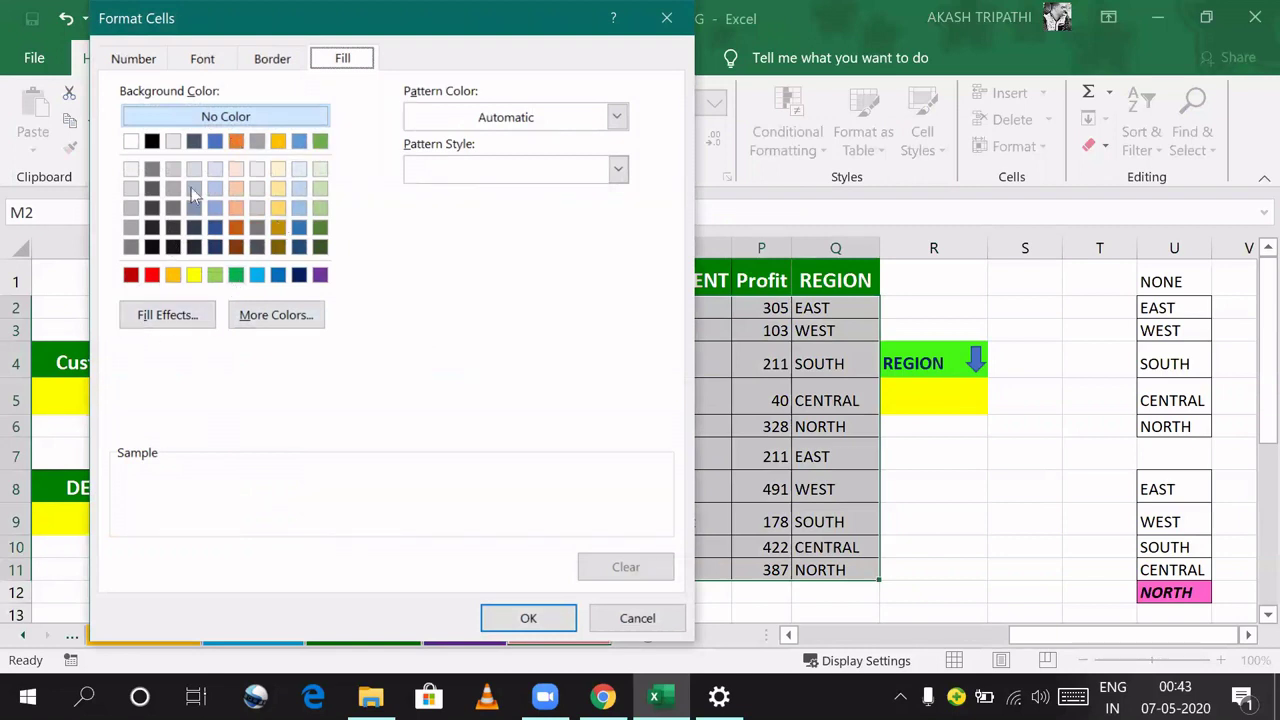
left_click(257, 277)
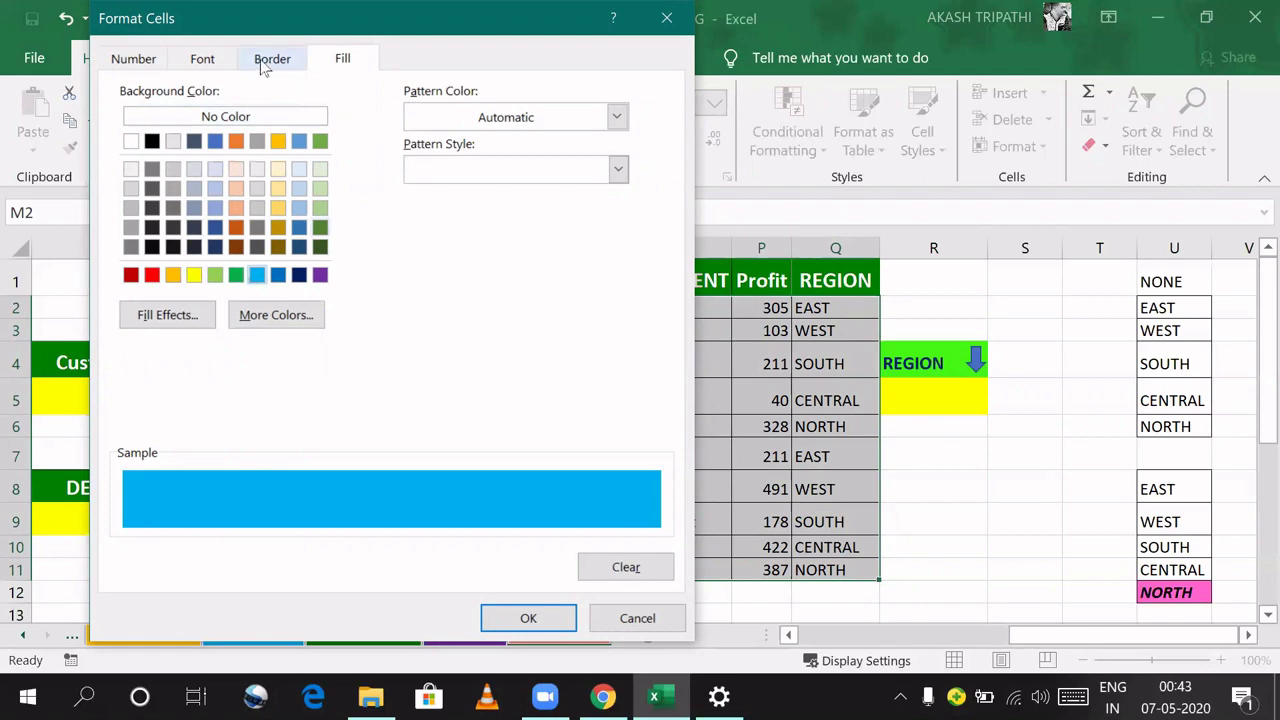
left_click(208, 59)
left_click(418, 190)
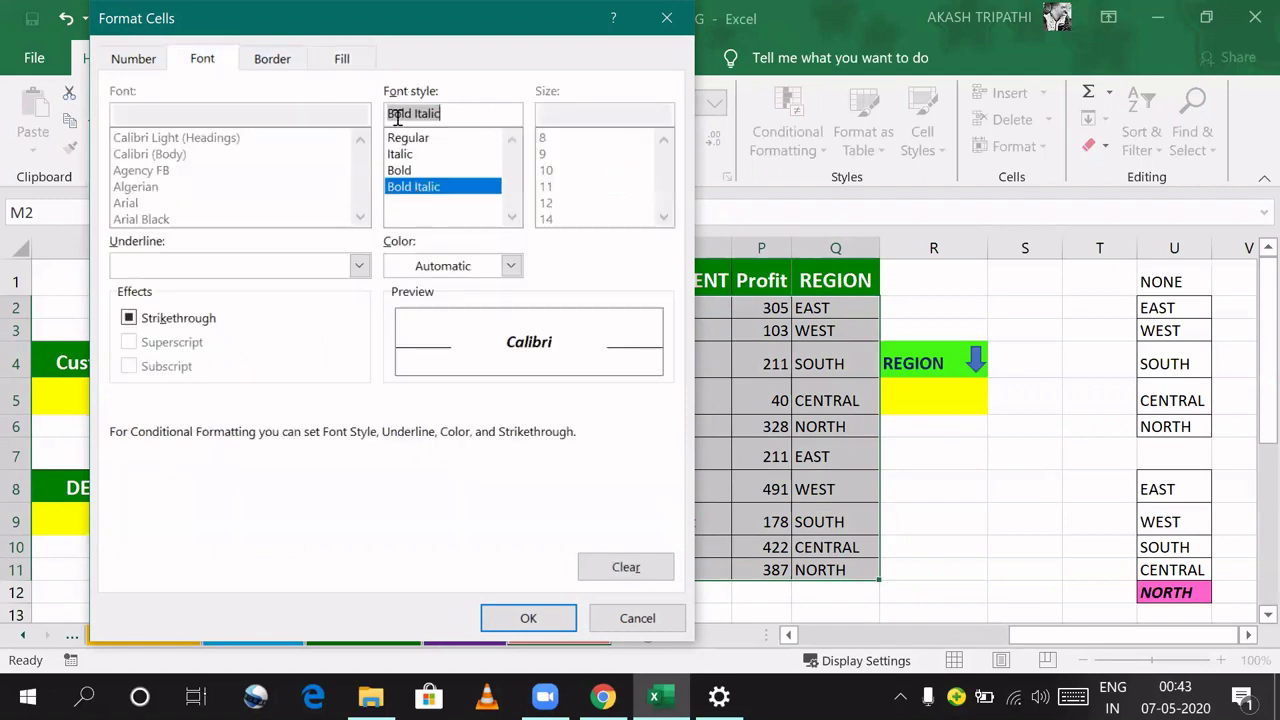
left_click(528, 618)
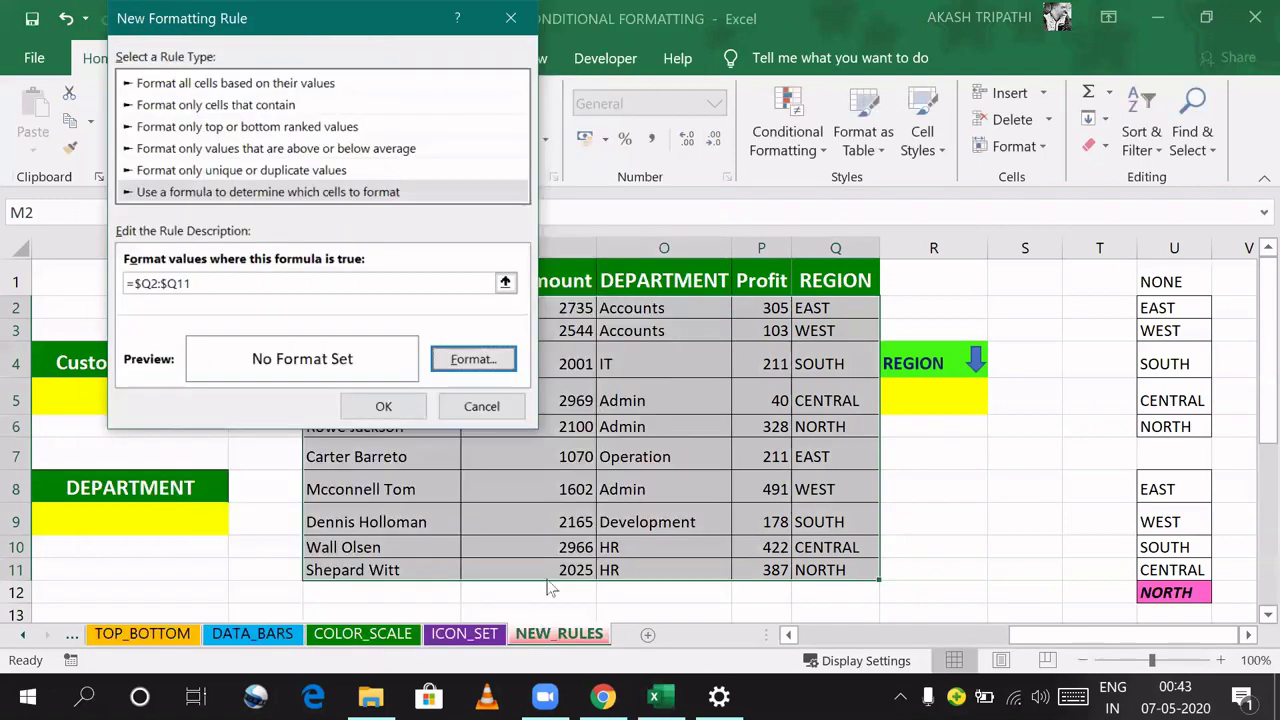
Step: Complete the rule formula as =$Q2:$Q11=$R$5 and apply the rule with bold italic text and a blue fill
left_click(195, 283)
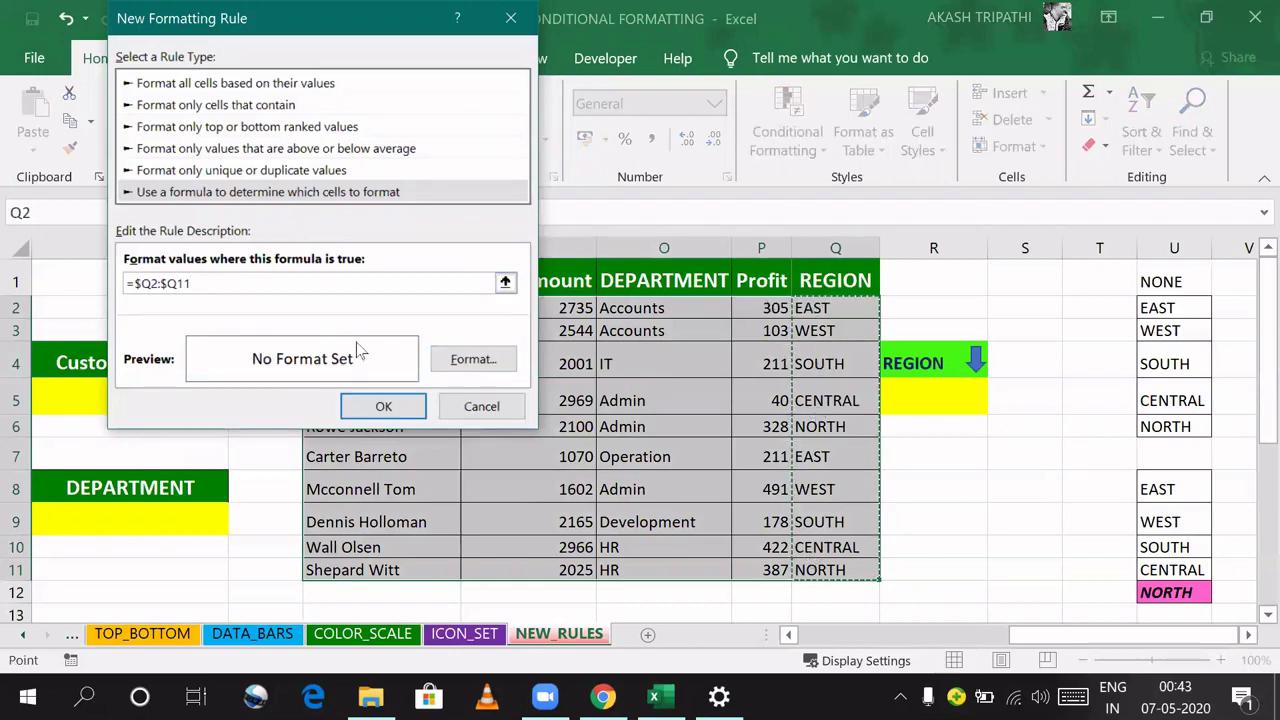
type("=")
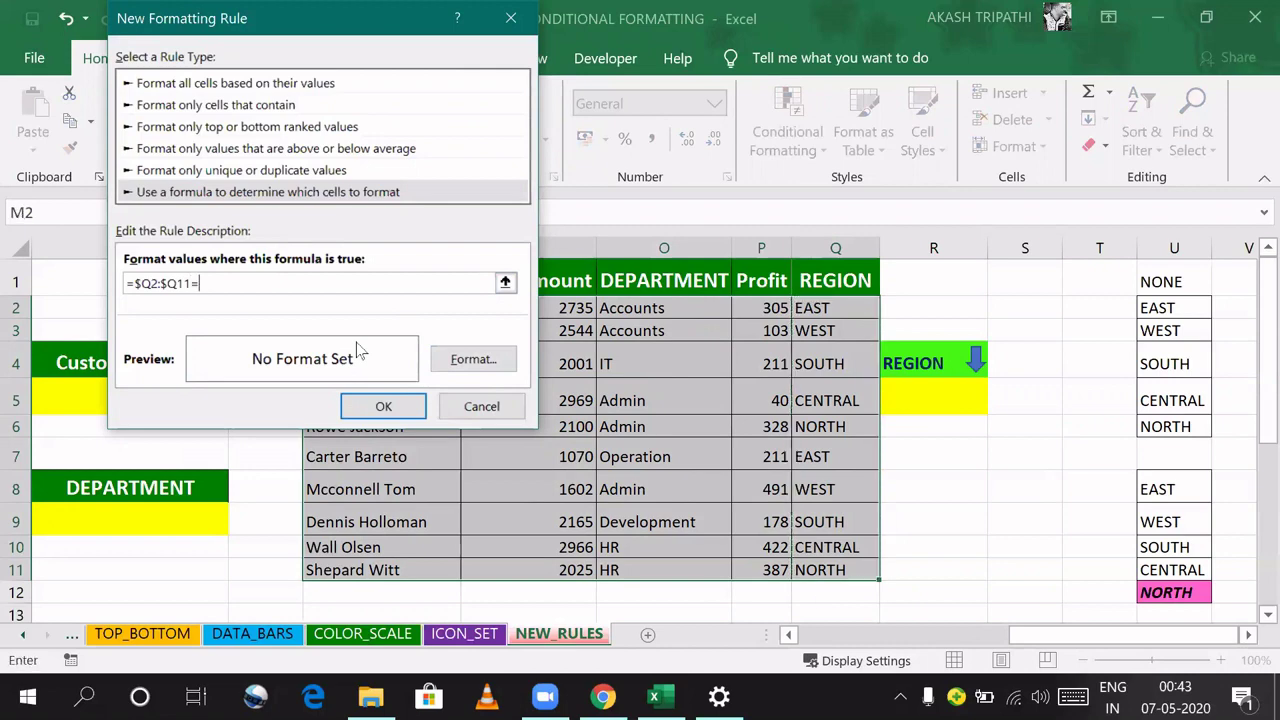
left_click(908, 392)
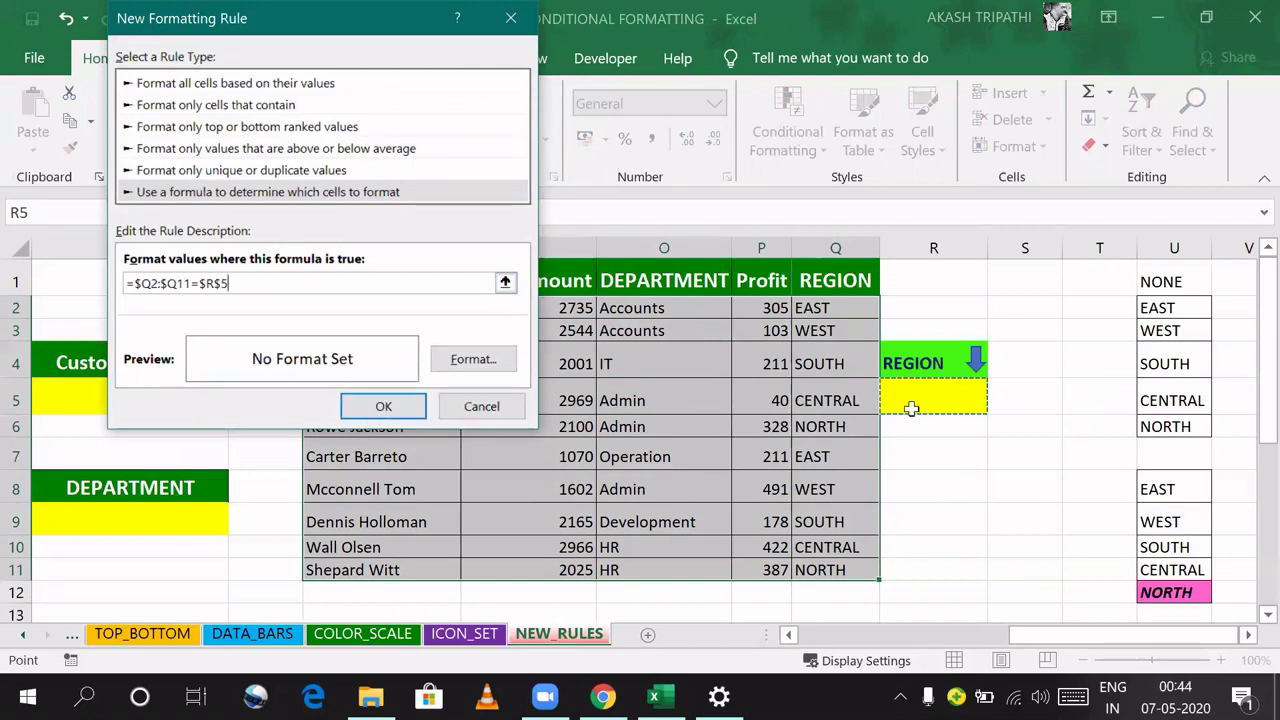
left_click(395, 408)
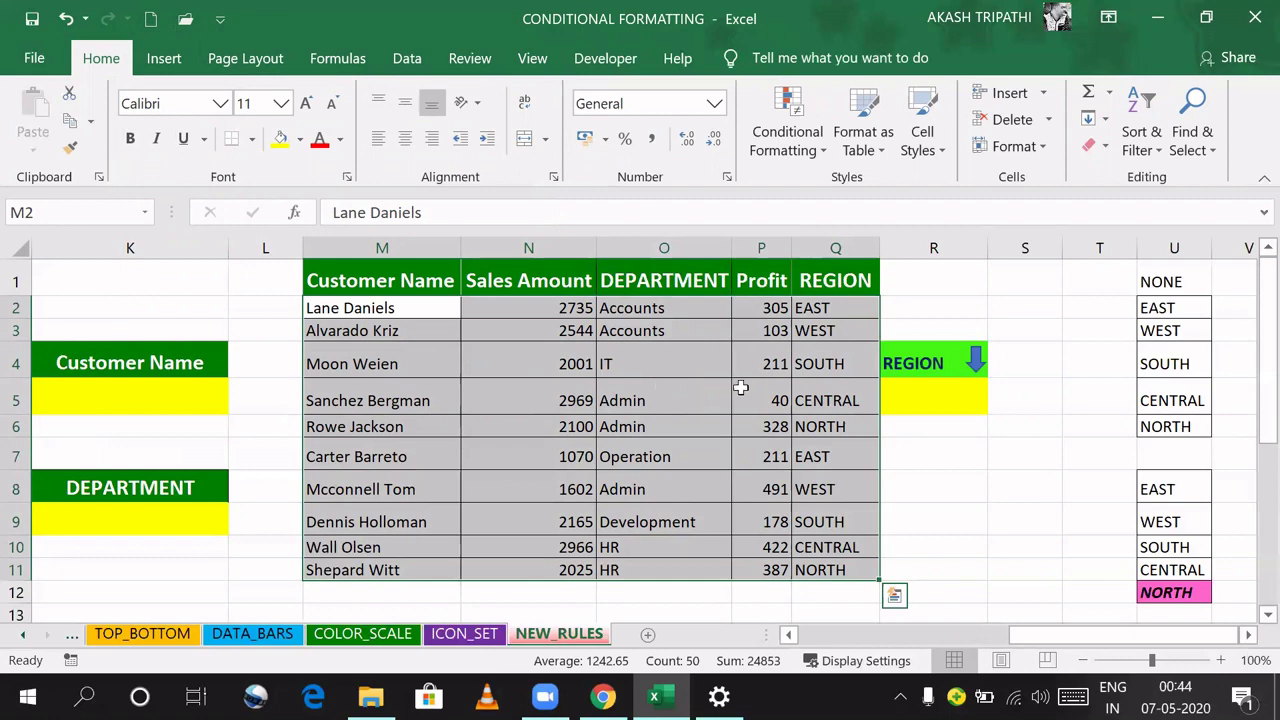
Step: Test the region rule by choosing EAST, WEST, SOUTH, CENTRAL and NORTH in R5's drop-down list, finishing with NONE
left_click(957, 400)
left_click(997, 404)
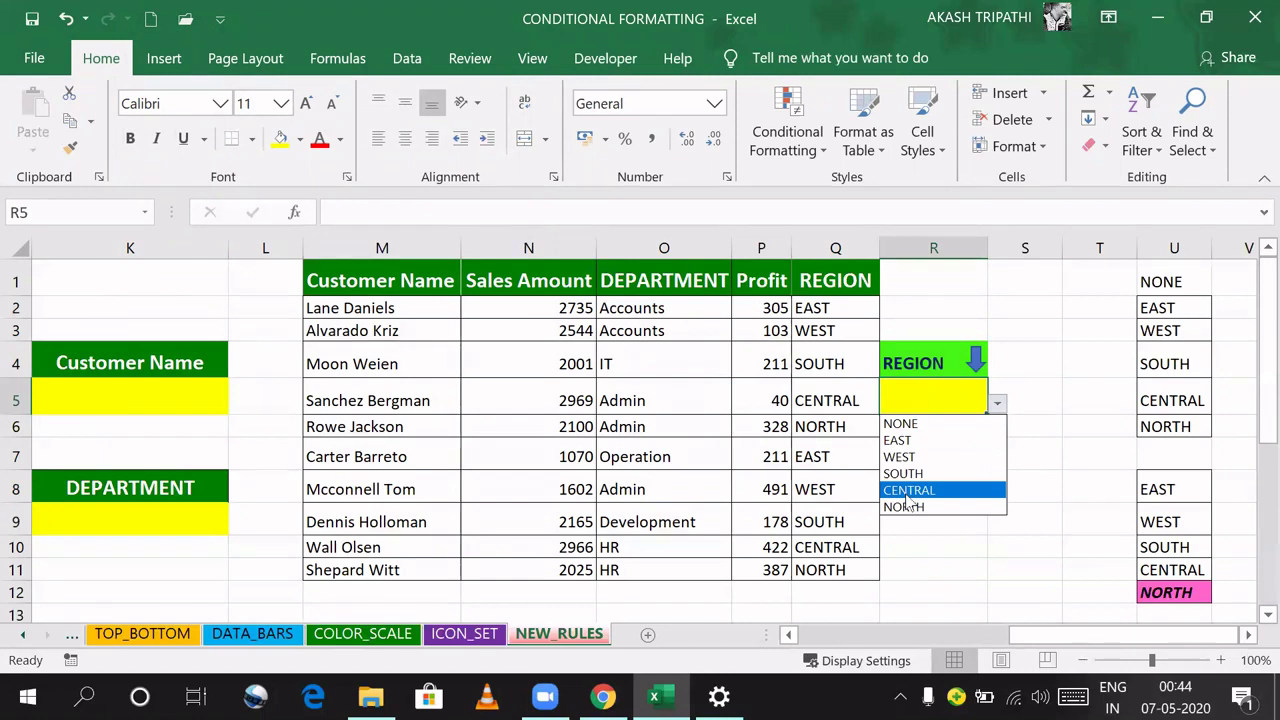
left_click(896, 440)
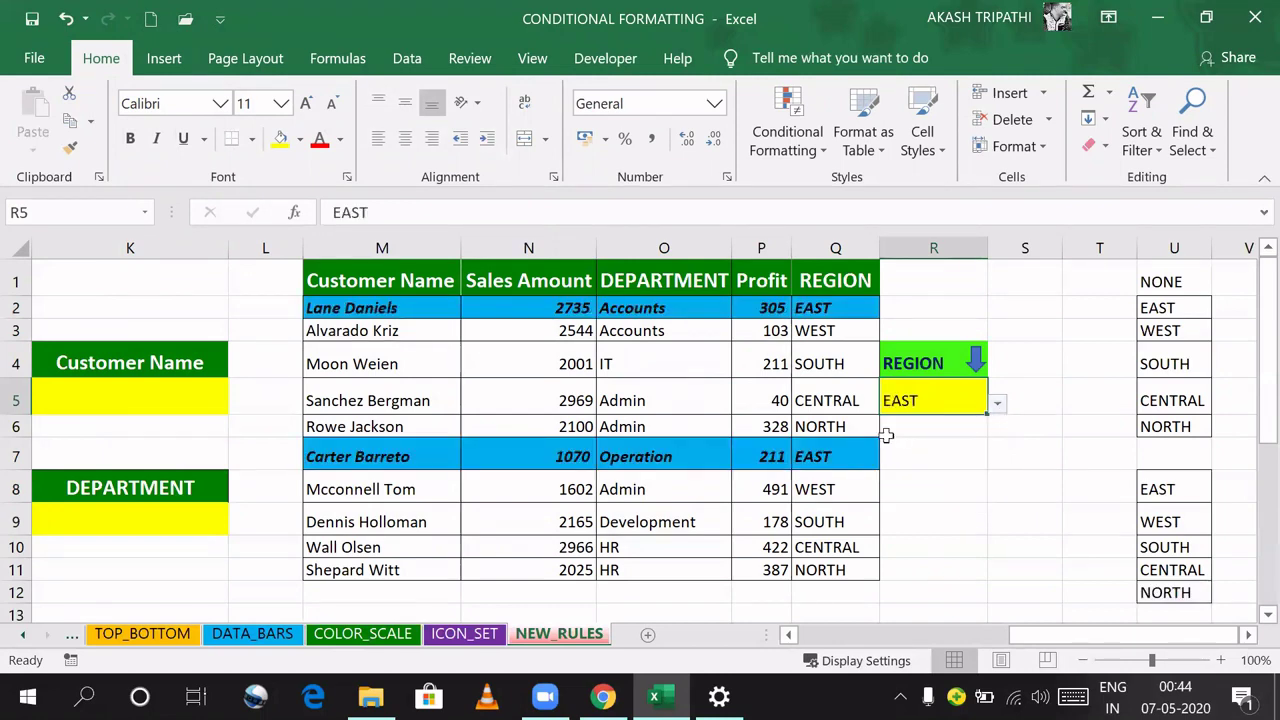
left_click(998, 405)
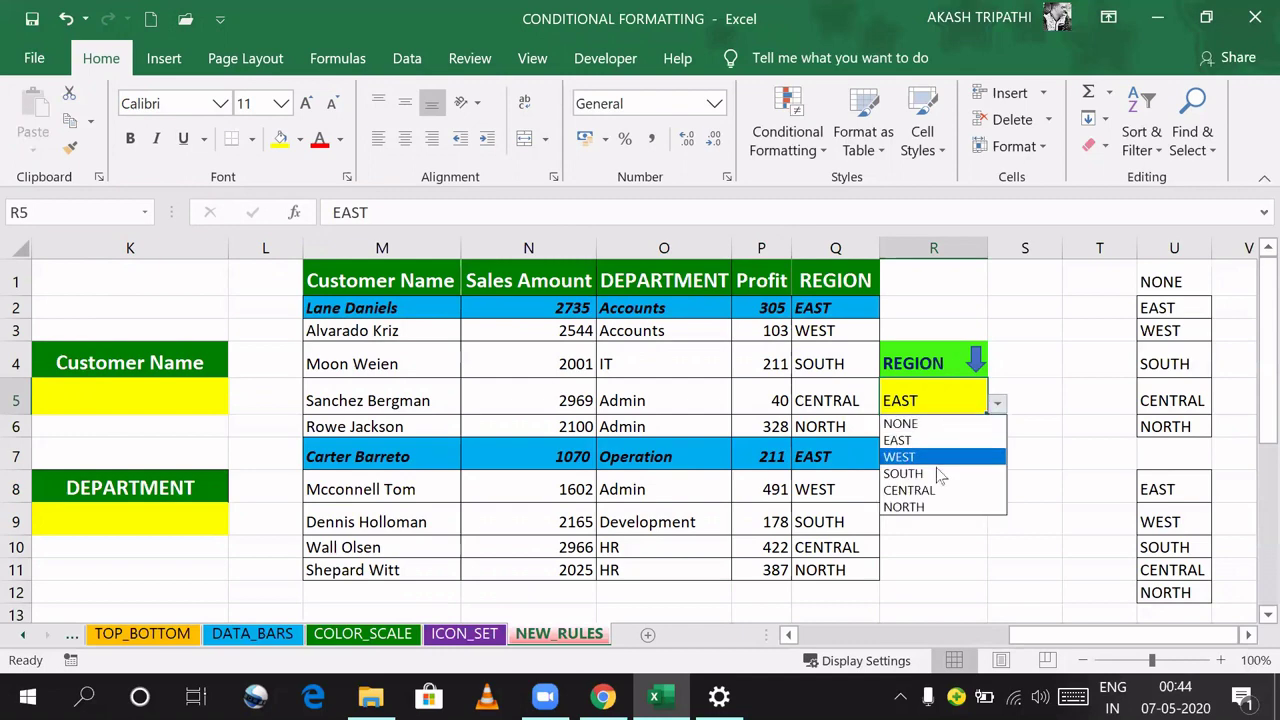
left_click(898, 454)
left_click(998, 403)
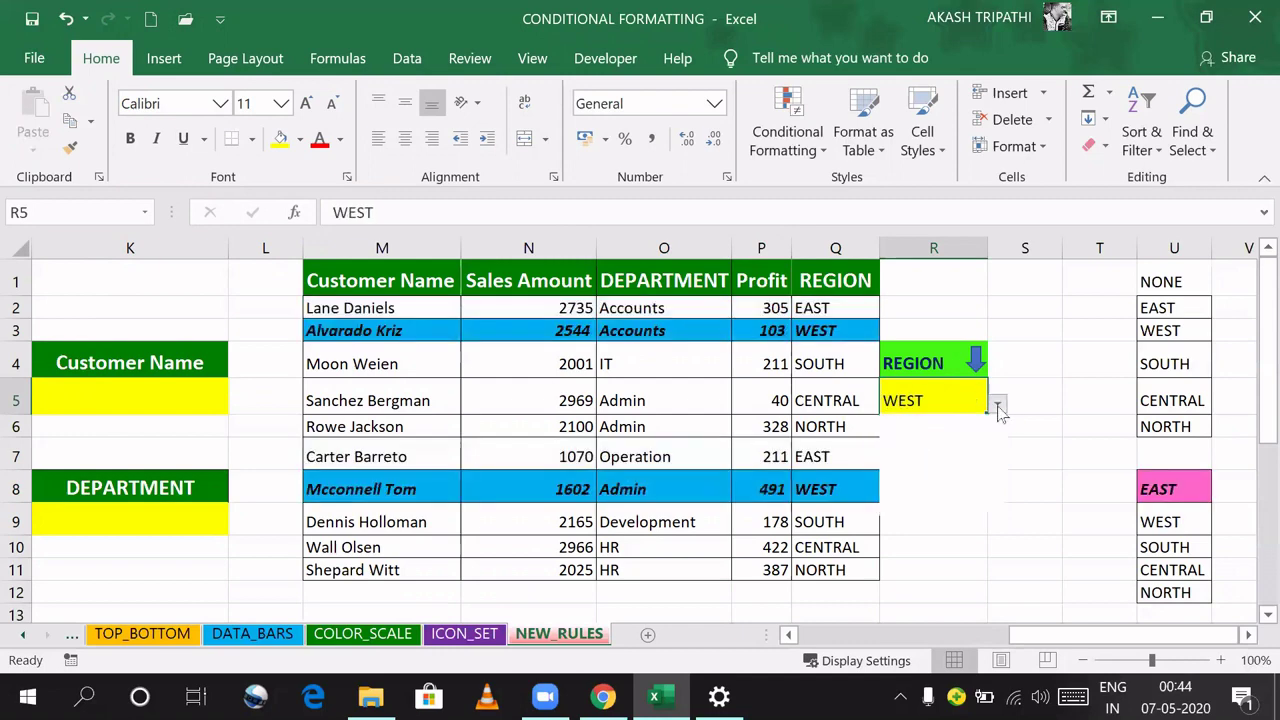
left_click(913, 474)
left_click(997, 416)
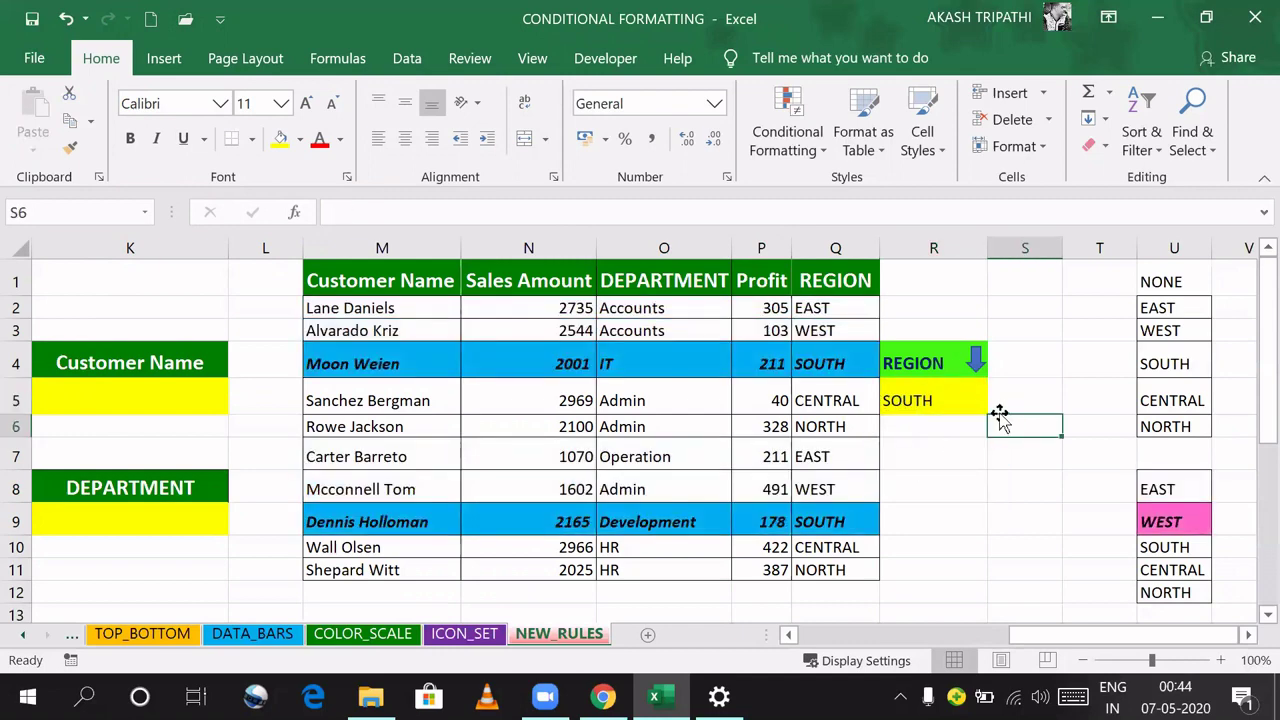
left_click(974, 400)
left_click(998, 408)
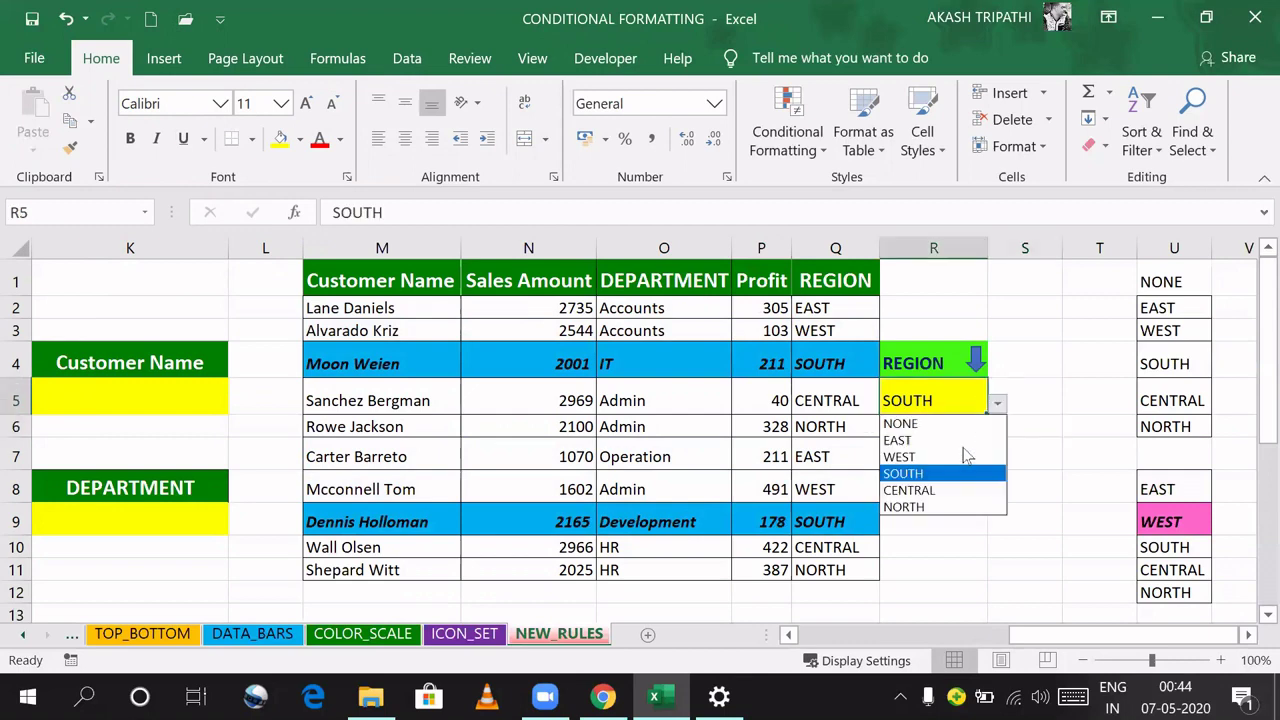
left_click(922, 488)
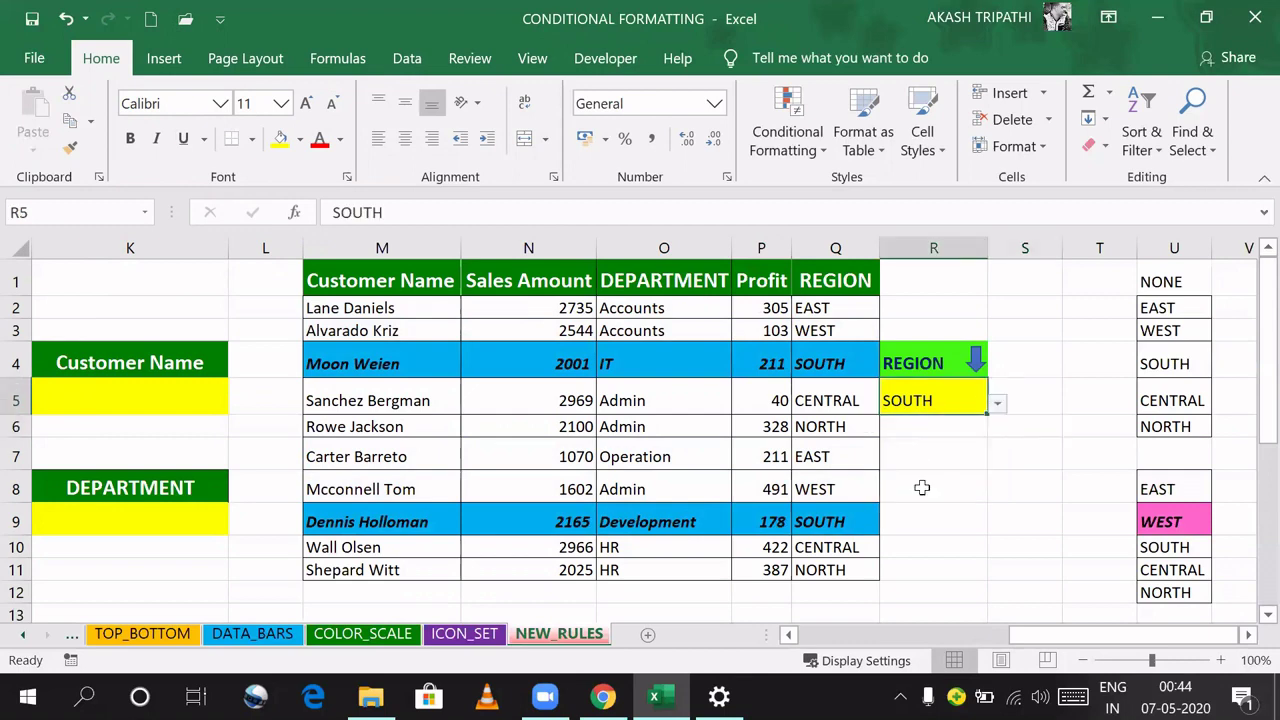
left_click(998, 405)
left_click(921, 508)
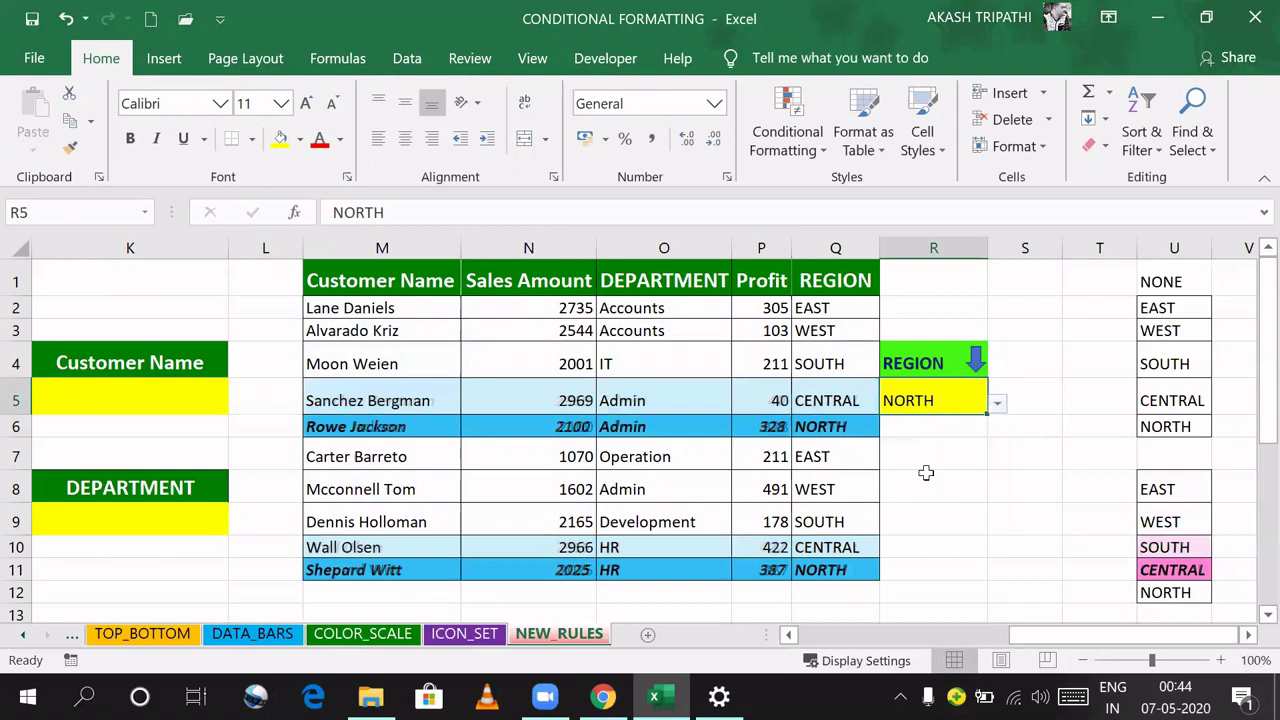
left_click(997, 402)
left_click(955, 423)
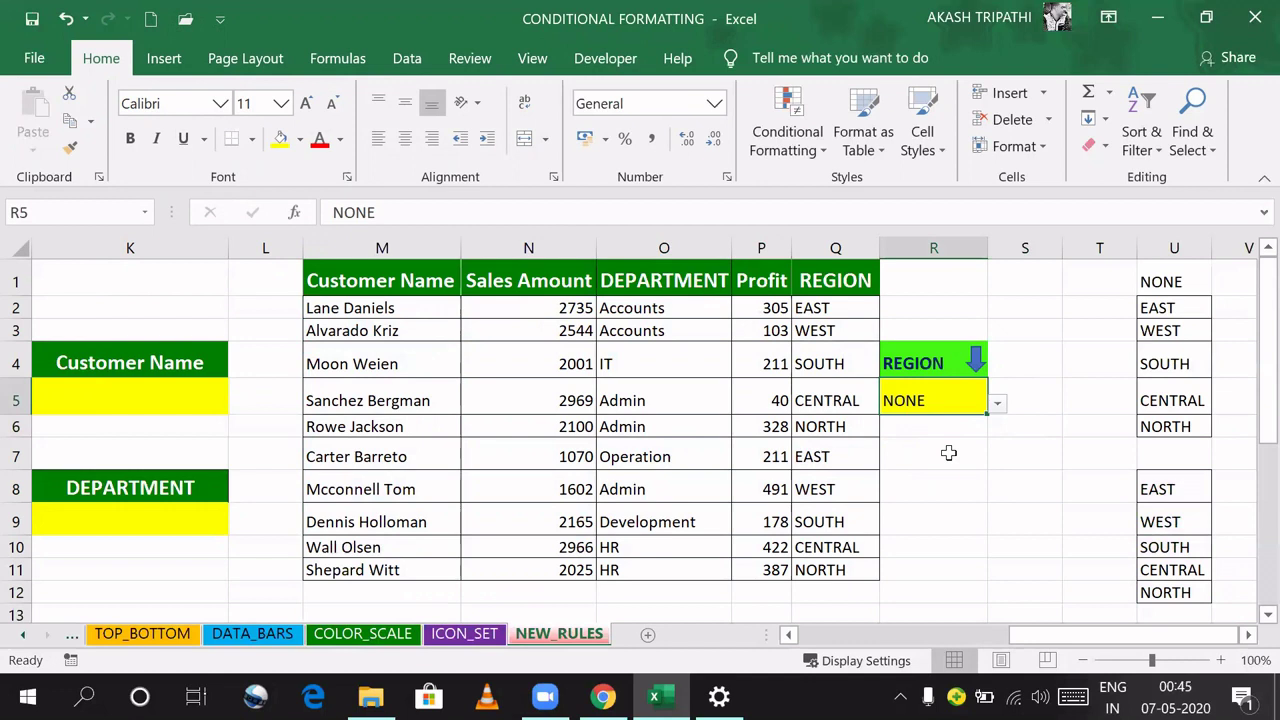
Step: Start a new formula-based formatting rule for G17:I26 of the targeted and actual sales table, keeping the table in view
left_click_drag(1020, 640, 1070, 643)
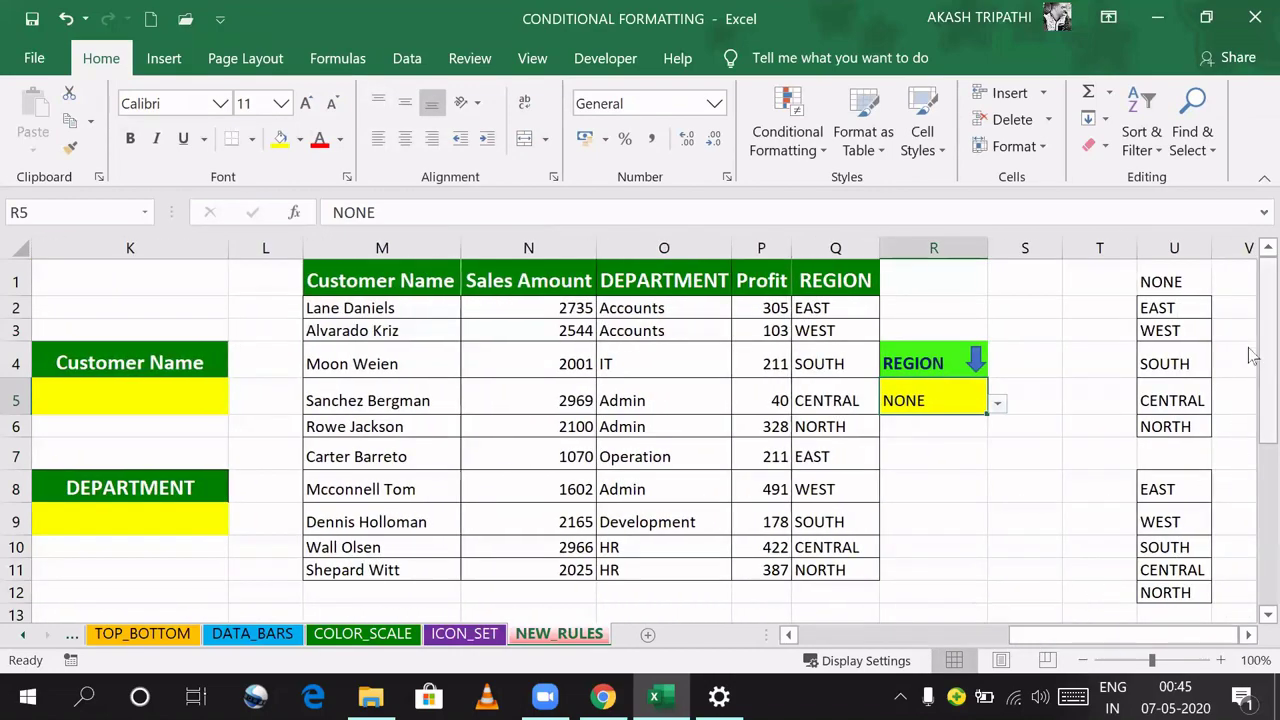
left_click_drag(1255, 355, 1252, 540)
left_click_drag(1080, 640, 1080, 640)
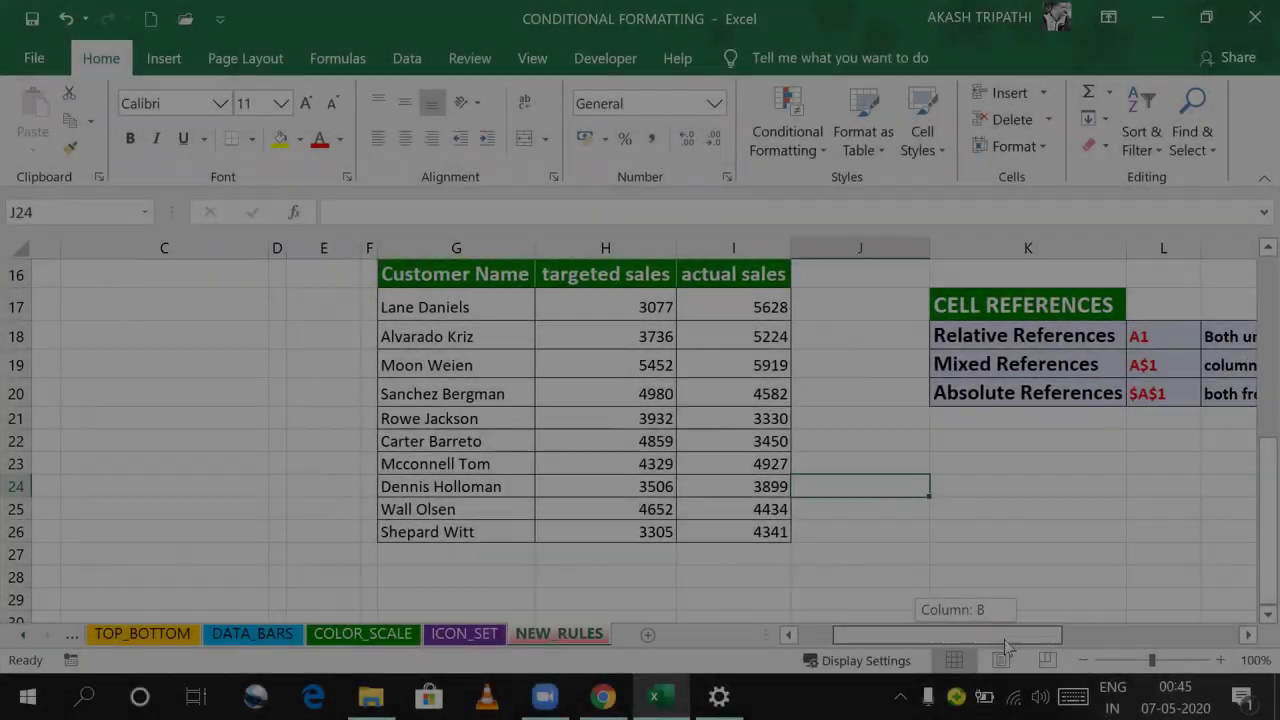
left_click_drag(1005, 645, 1032, 640)
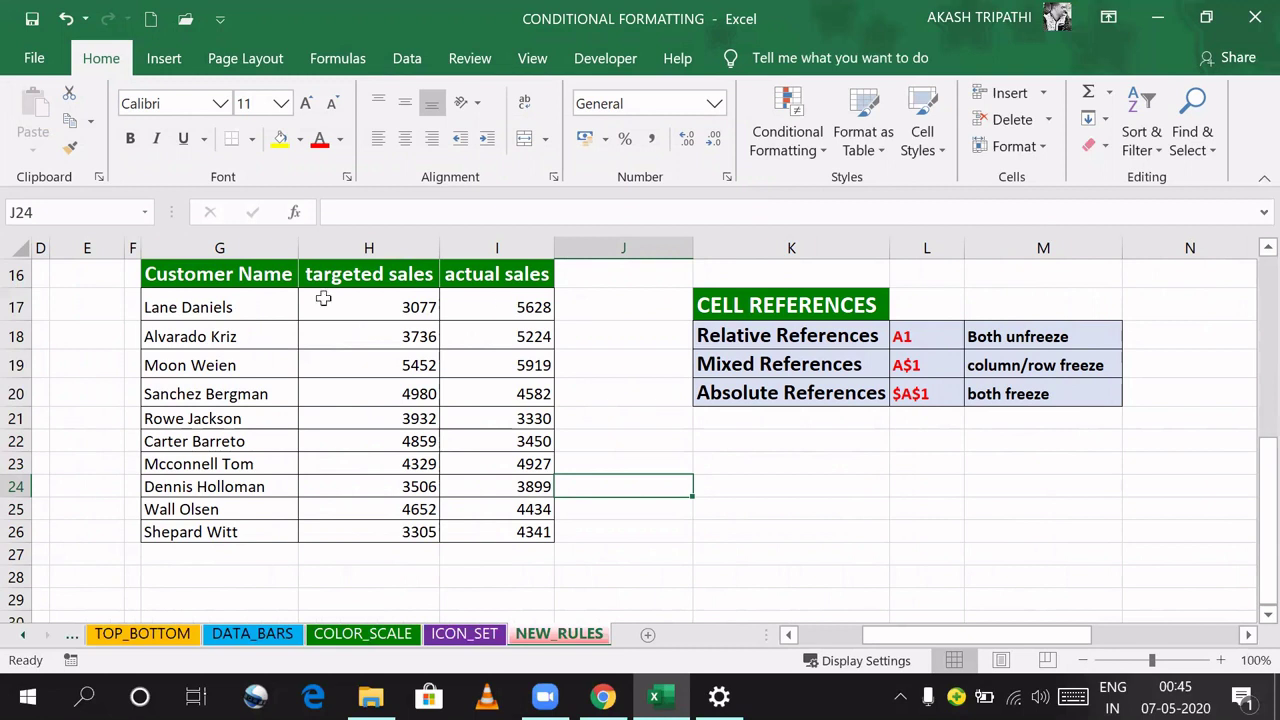
left_click_drag(243, 300, 479, 526)
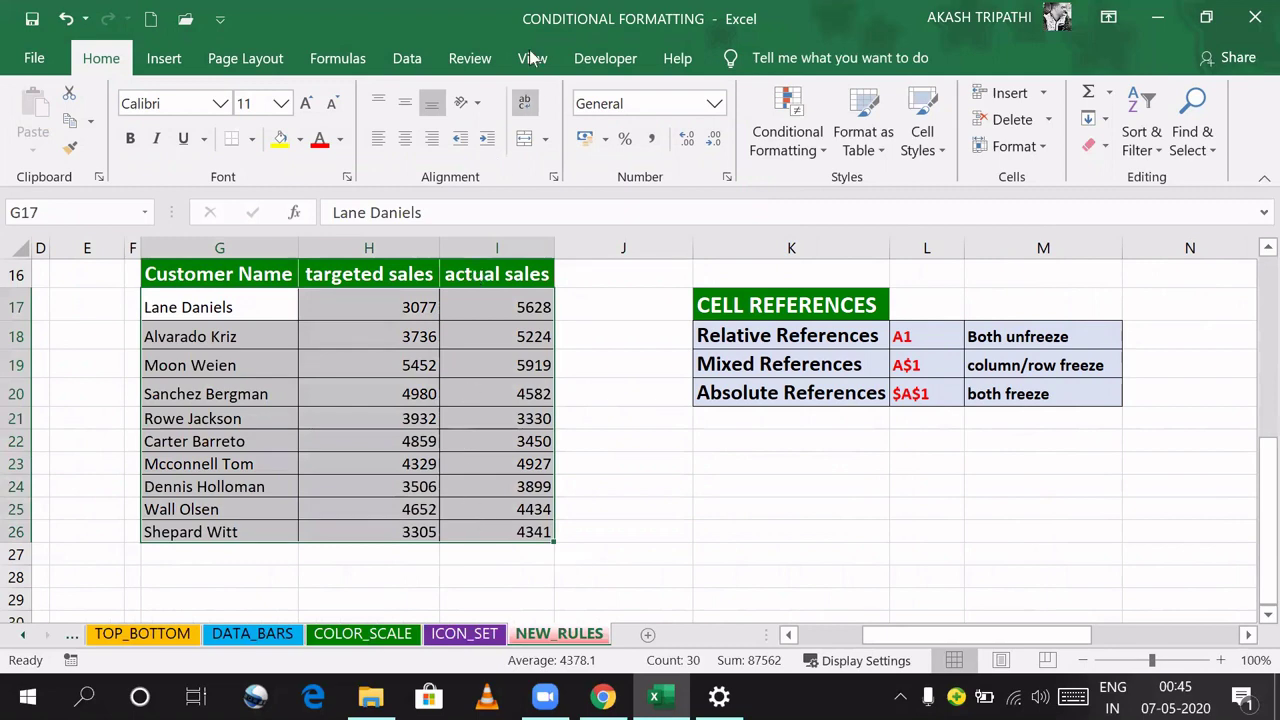
left_click(787, 140)
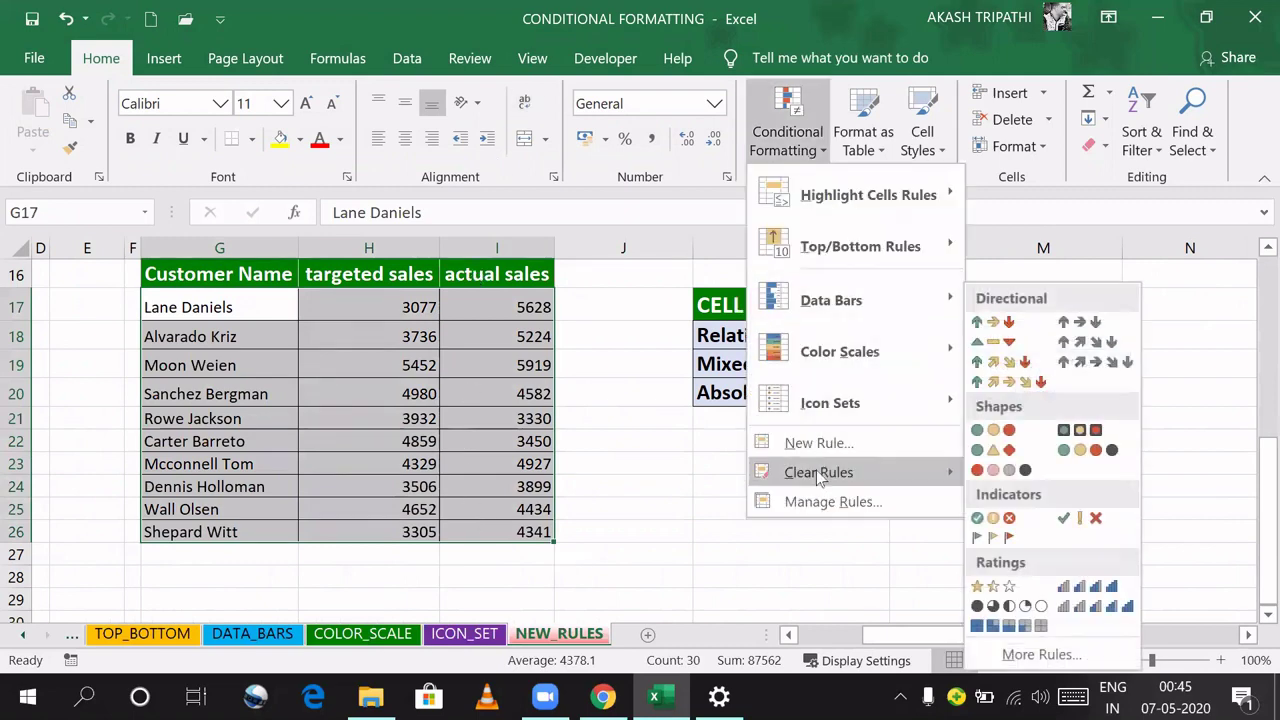
left_click(813, 440)
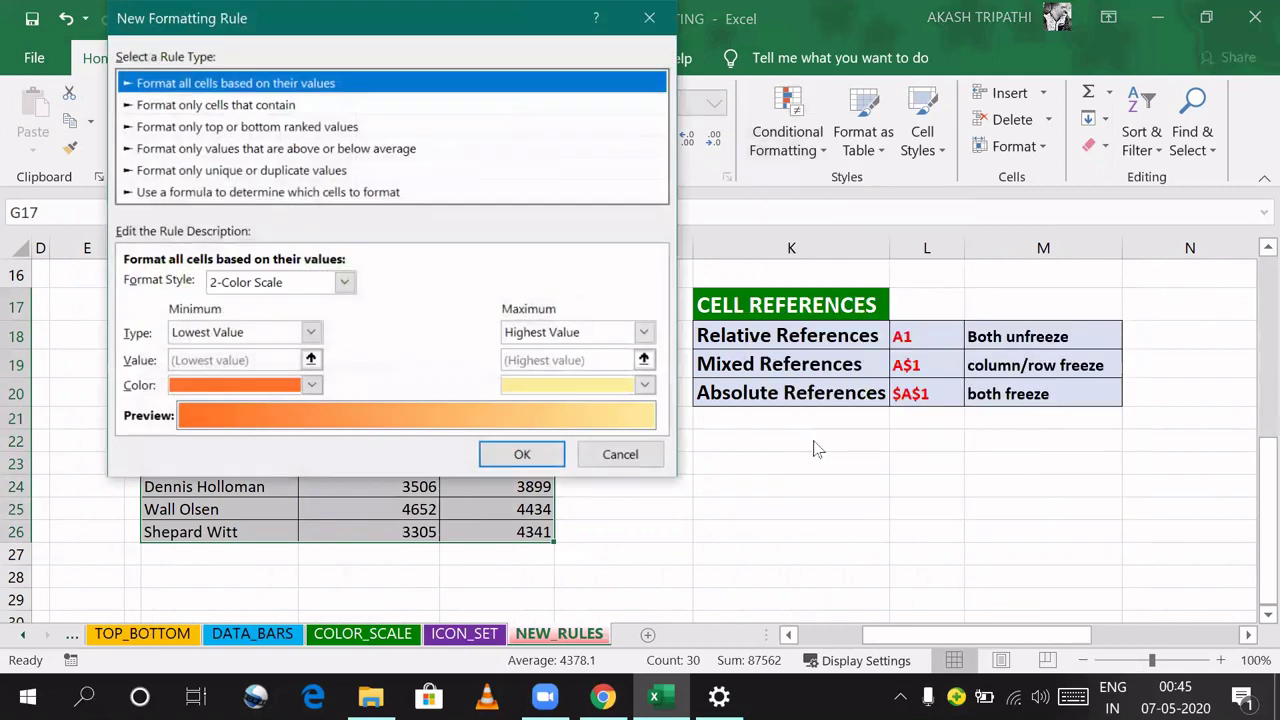
left_click(181, 192)
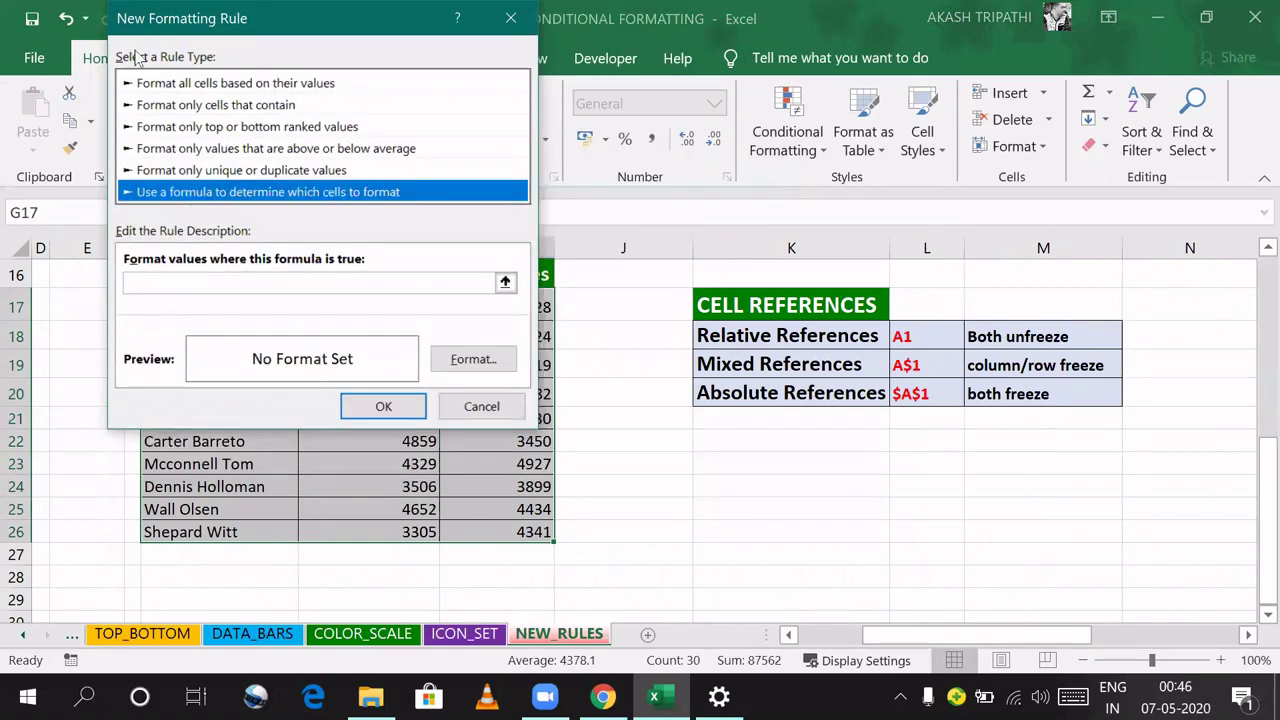
left_click_drag(146, 19, 778, 152)
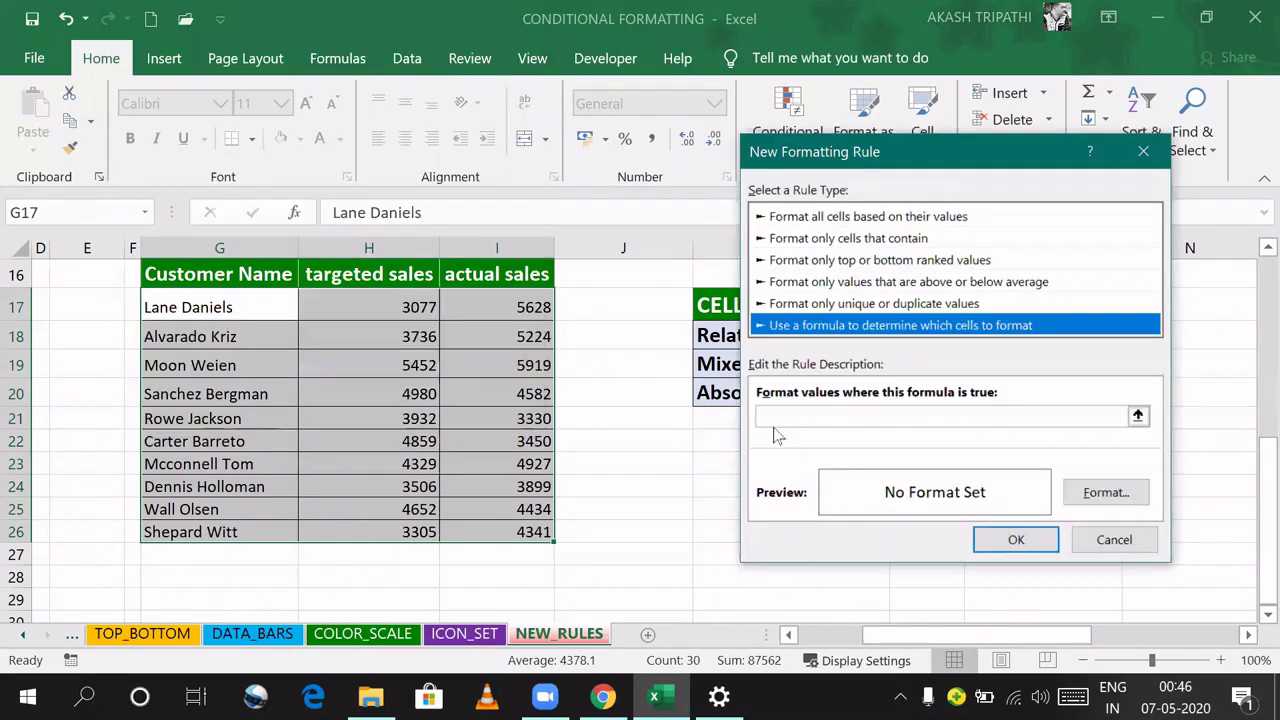
Step: Enter the actual sales range in the rule formula as =$I17:$I26, with only the column locked
left_click(771, 417)
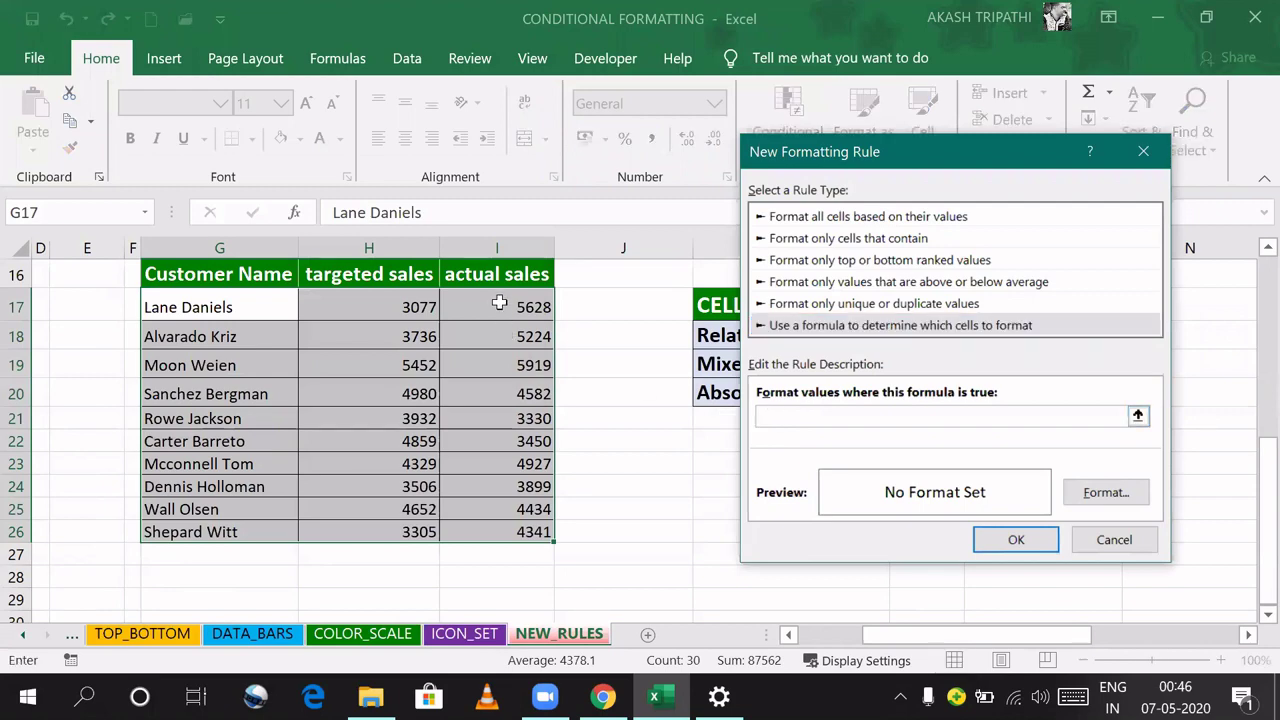
left_click_drag(497, 305, 530, 532)
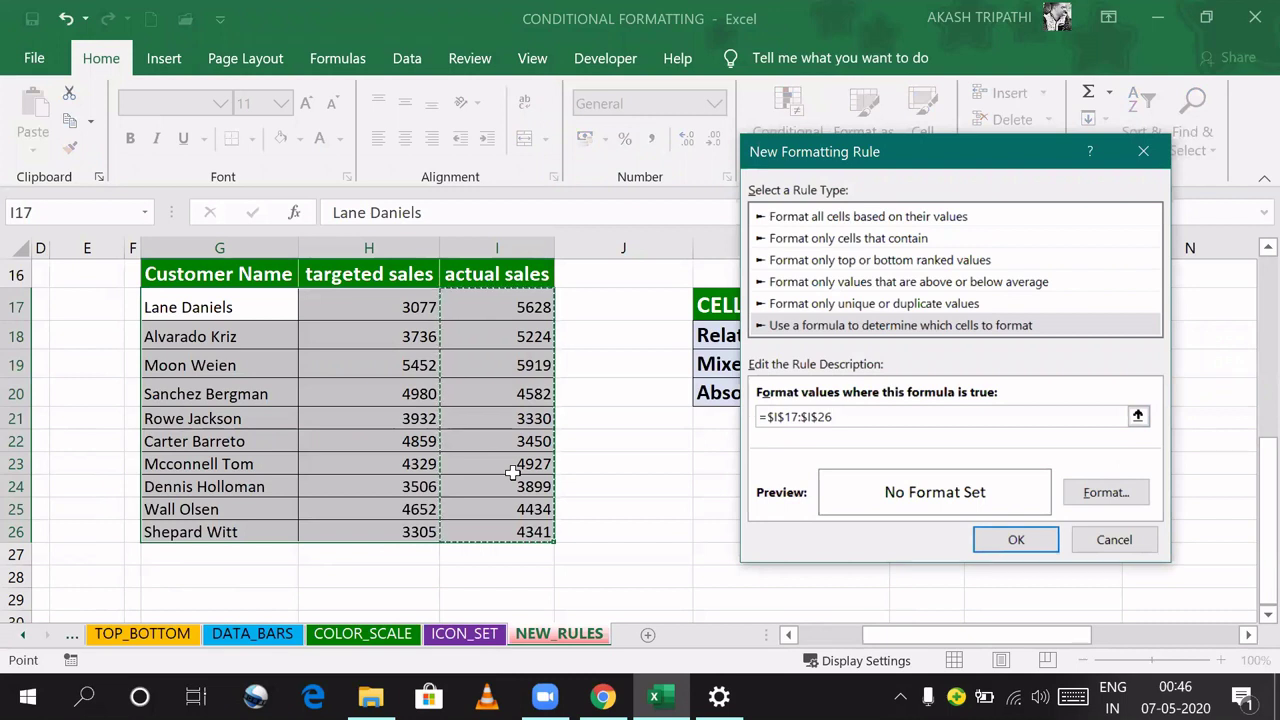
left_click(815, 416)
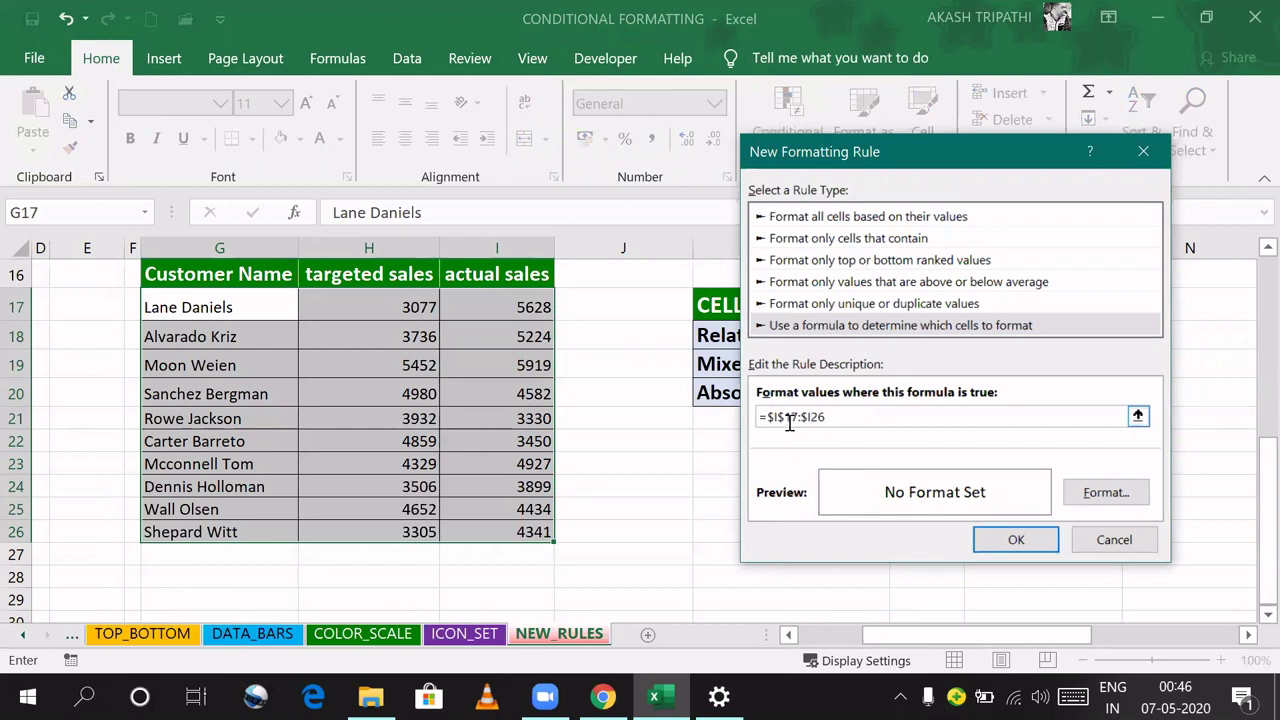
left_click(785, 416)
key("BackSpace")
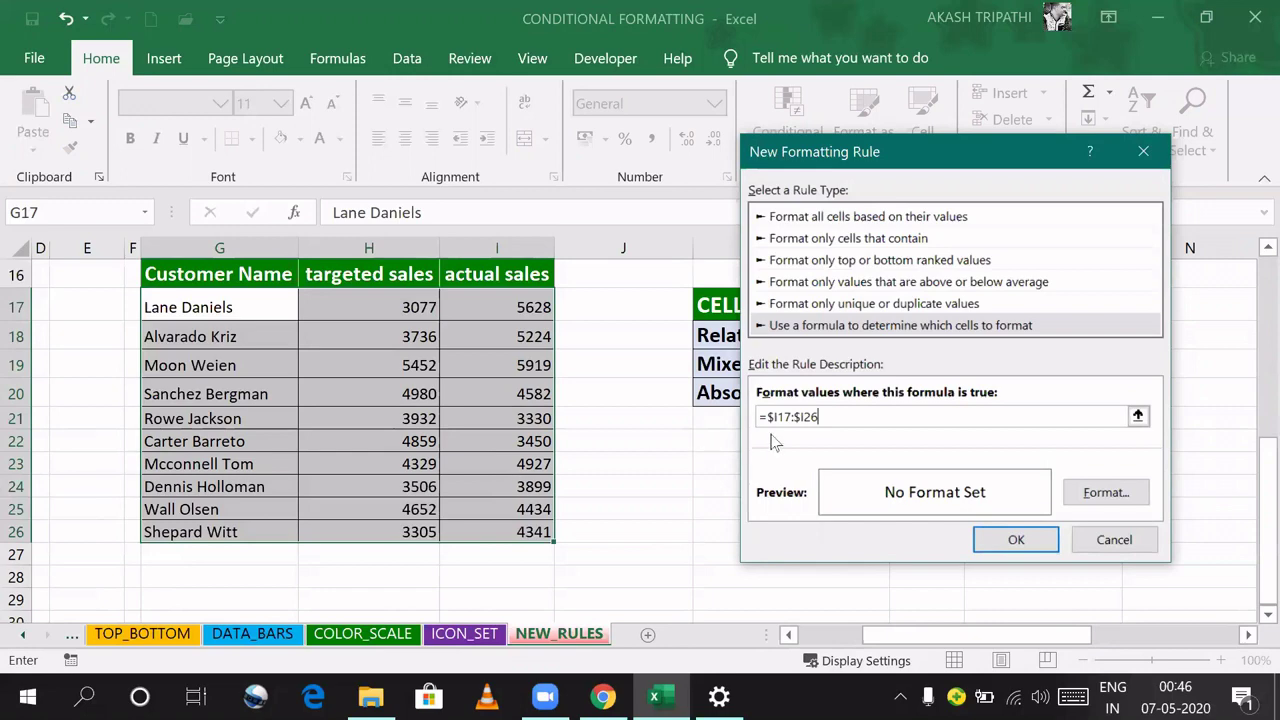
type("+")
left_click(389, 310)
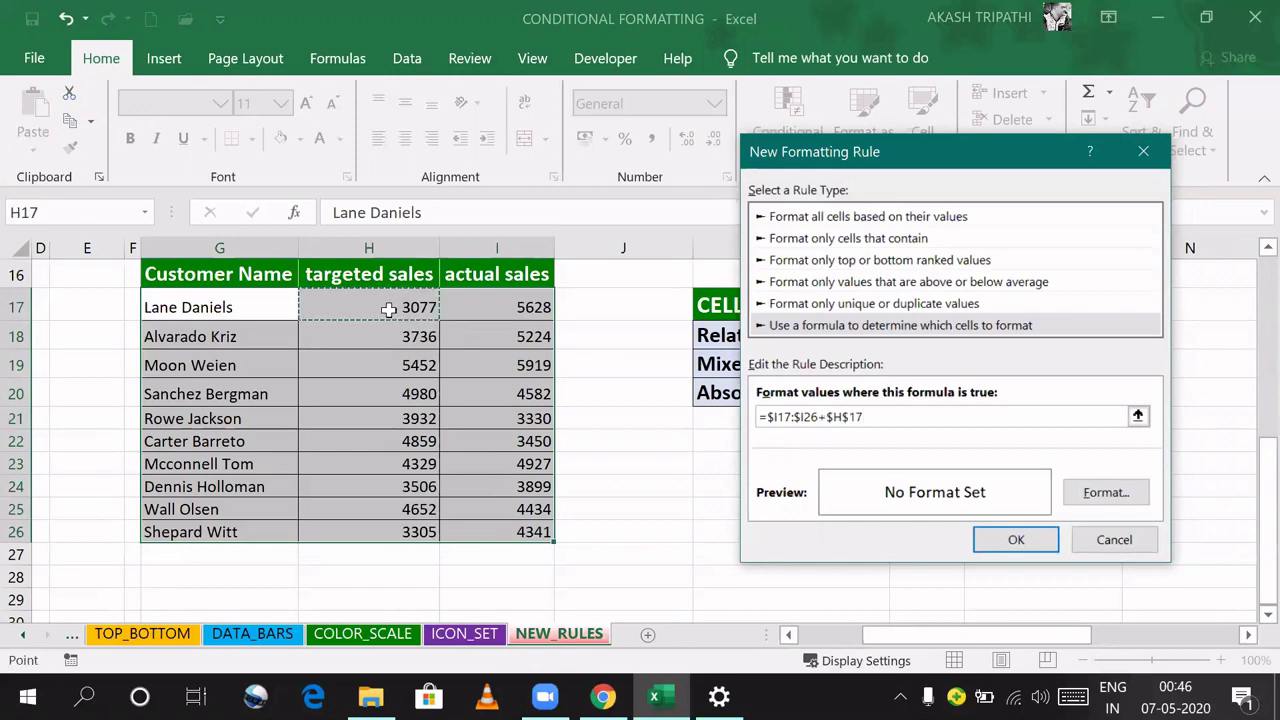
key("BackSpace")
key("BackSpace")
key("BackSpace")
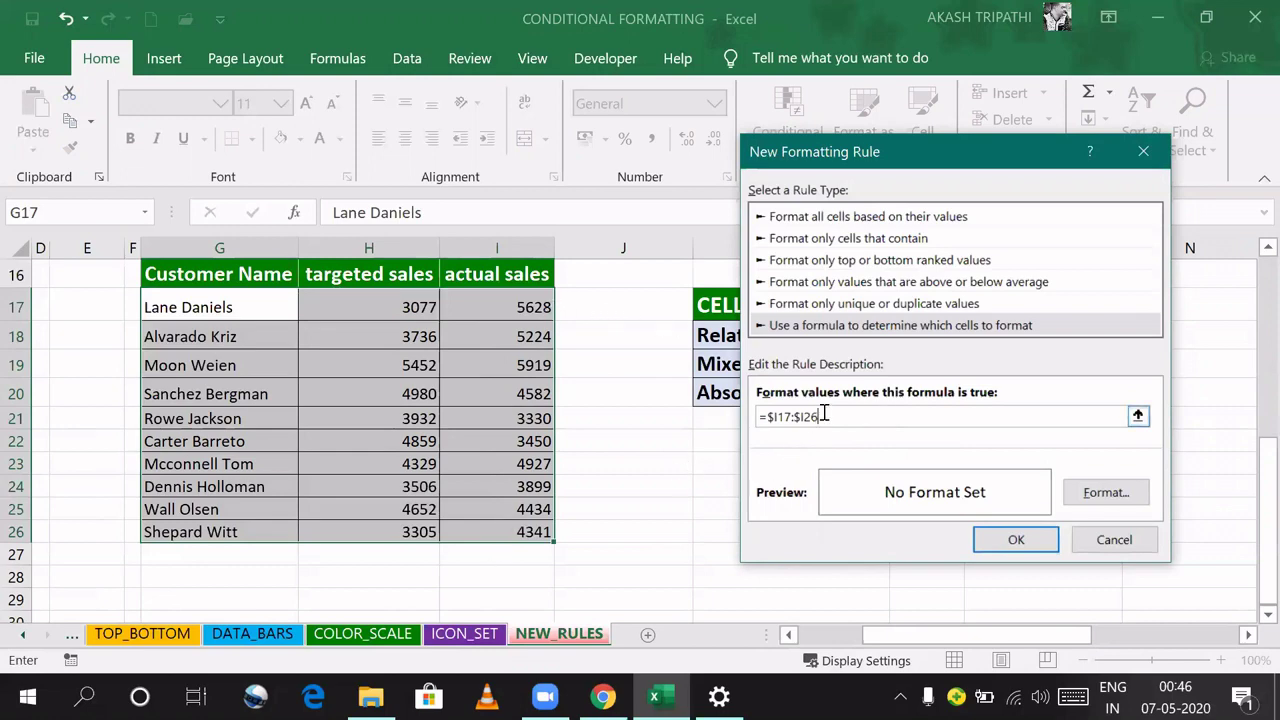
Step: Extend the rule formula to compare actual with targeted sales, making it =$I17:$I26>$H17
type(">")
left_click(391, 306)
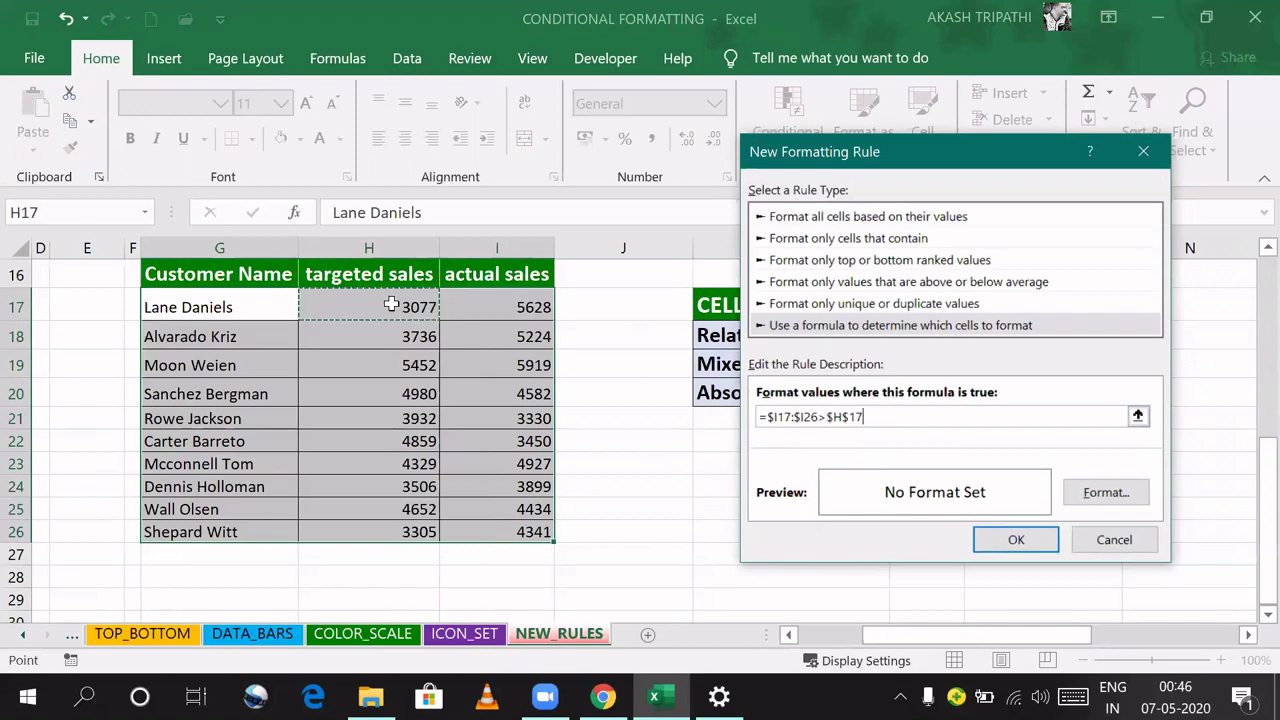
left_click(849, 417)
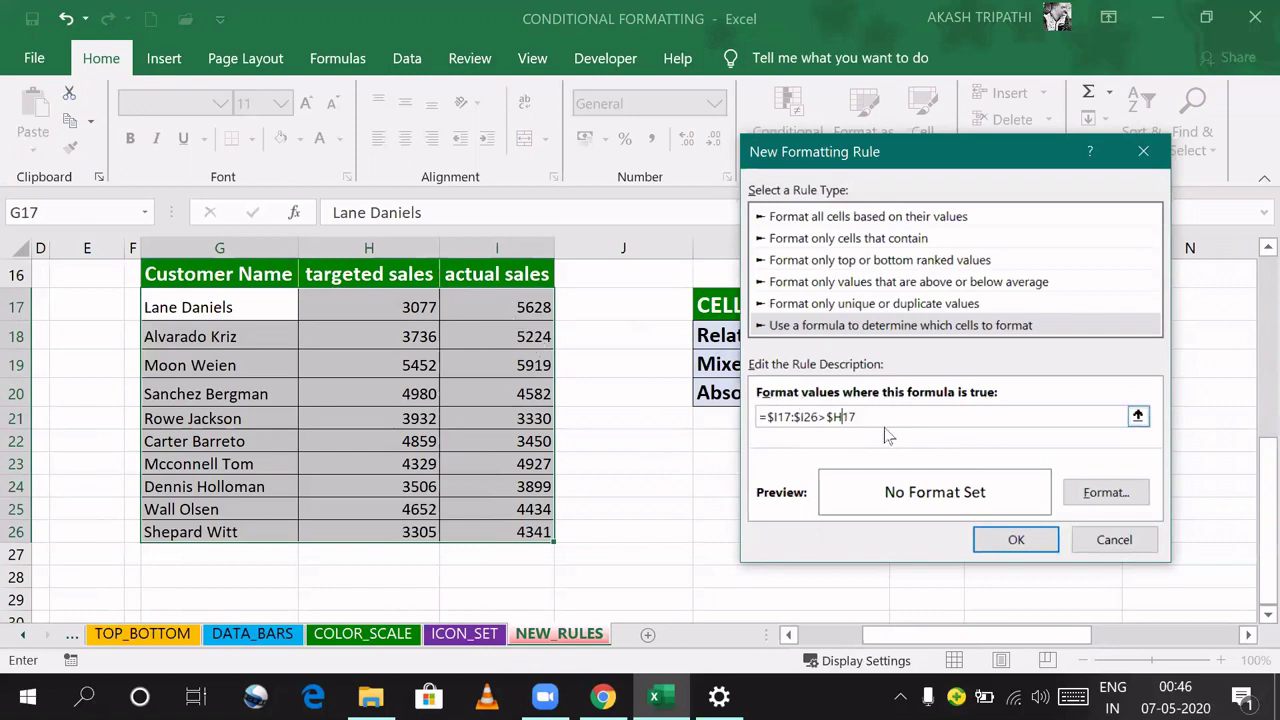
Step: Give the sales comparison rule a light blue background fill and apply it to the table
left_click(1088, 492)
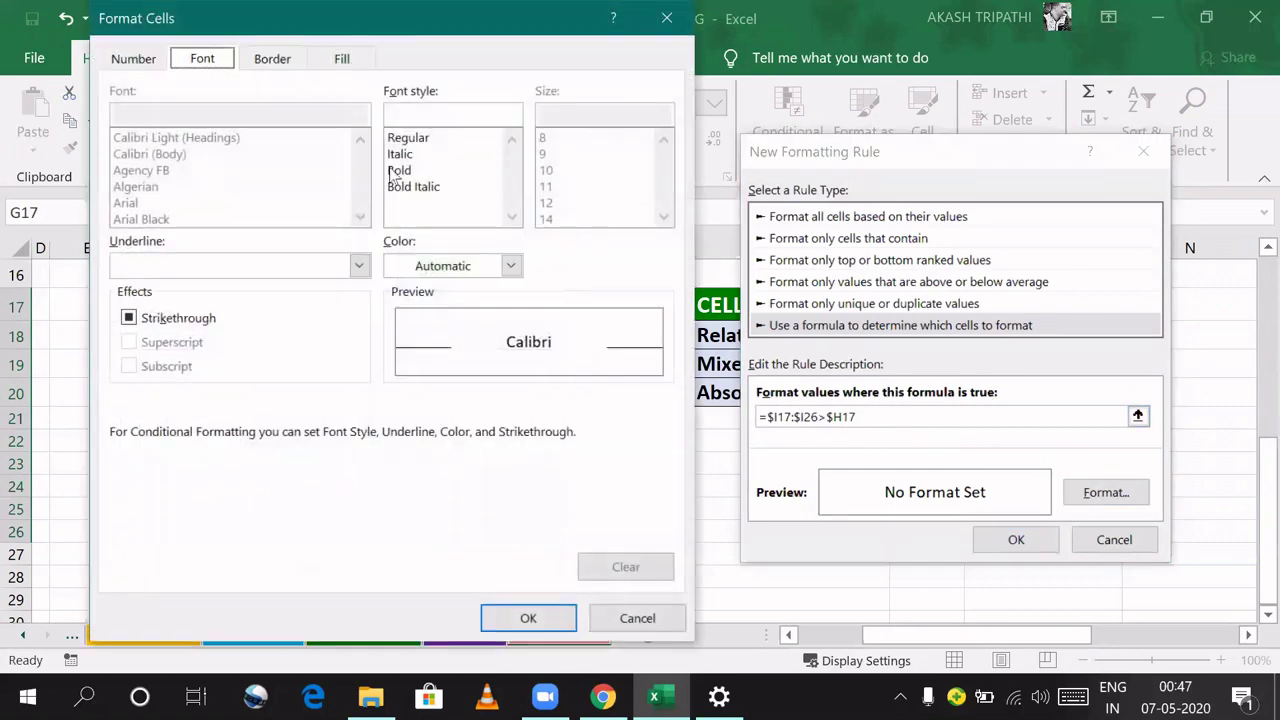
left_click(336, 59)
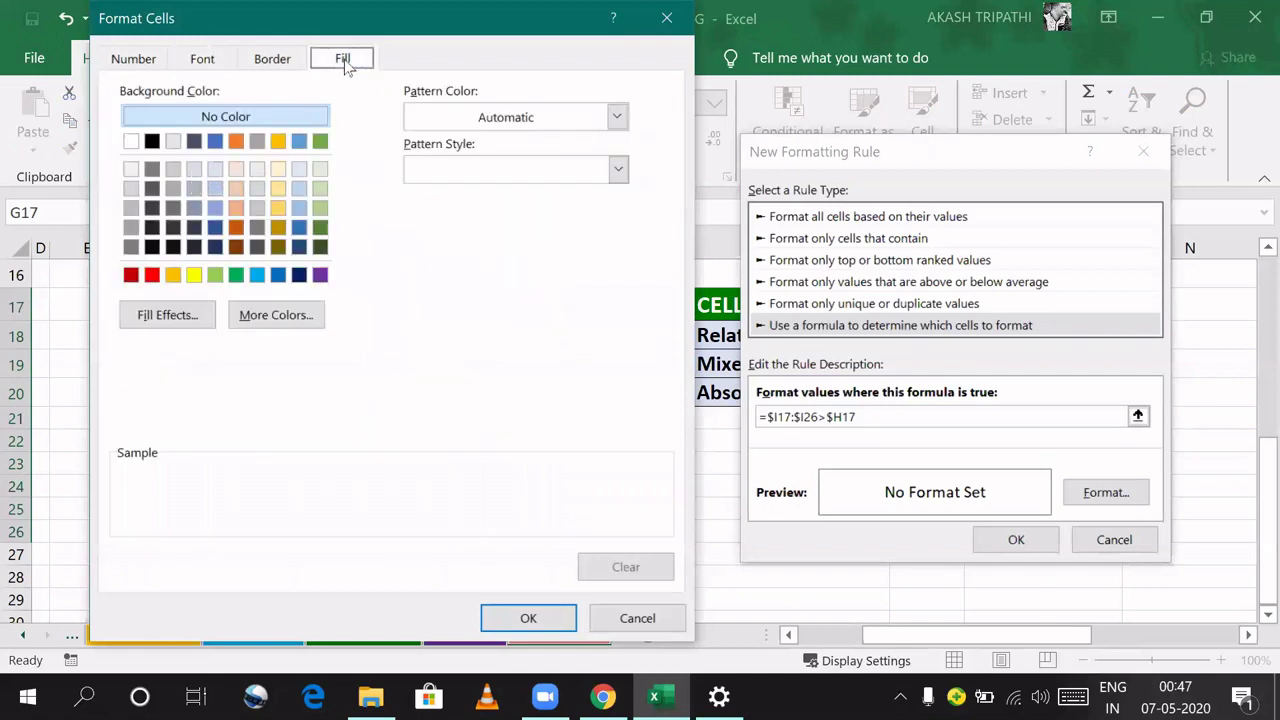
left_click(212, 188)
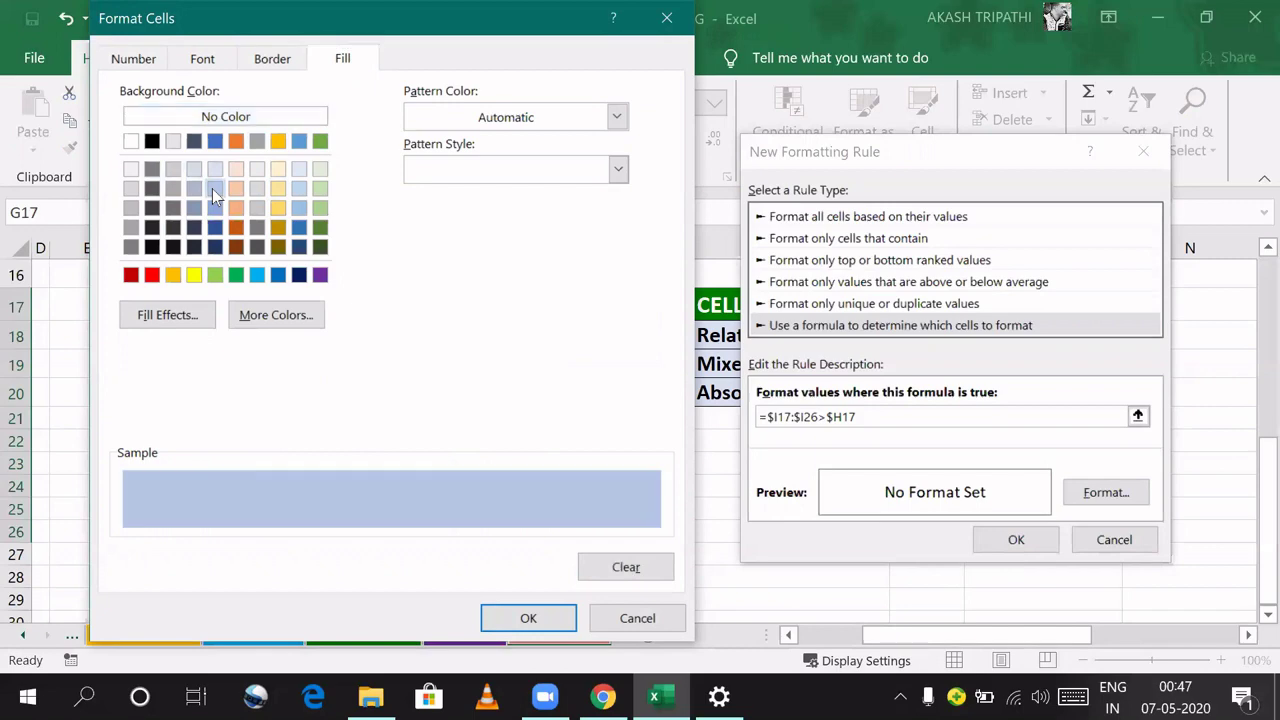
left_click(524, 618)
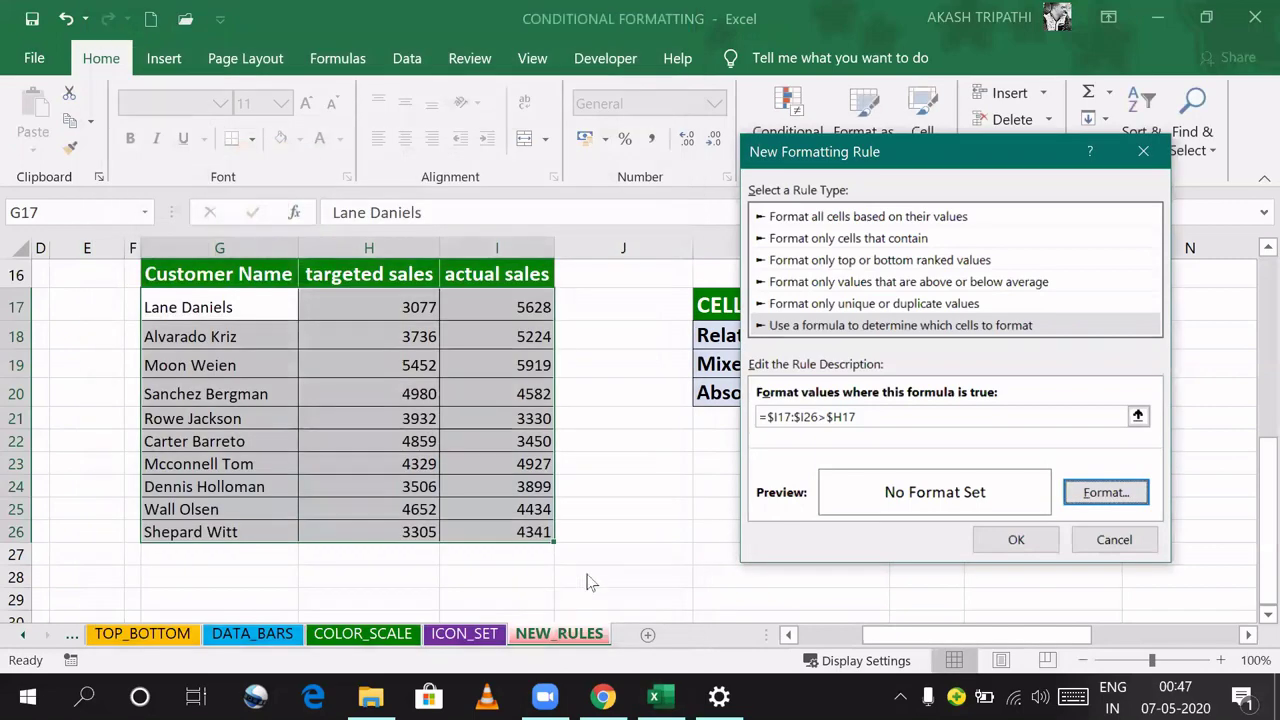
left_click(1018, 541)
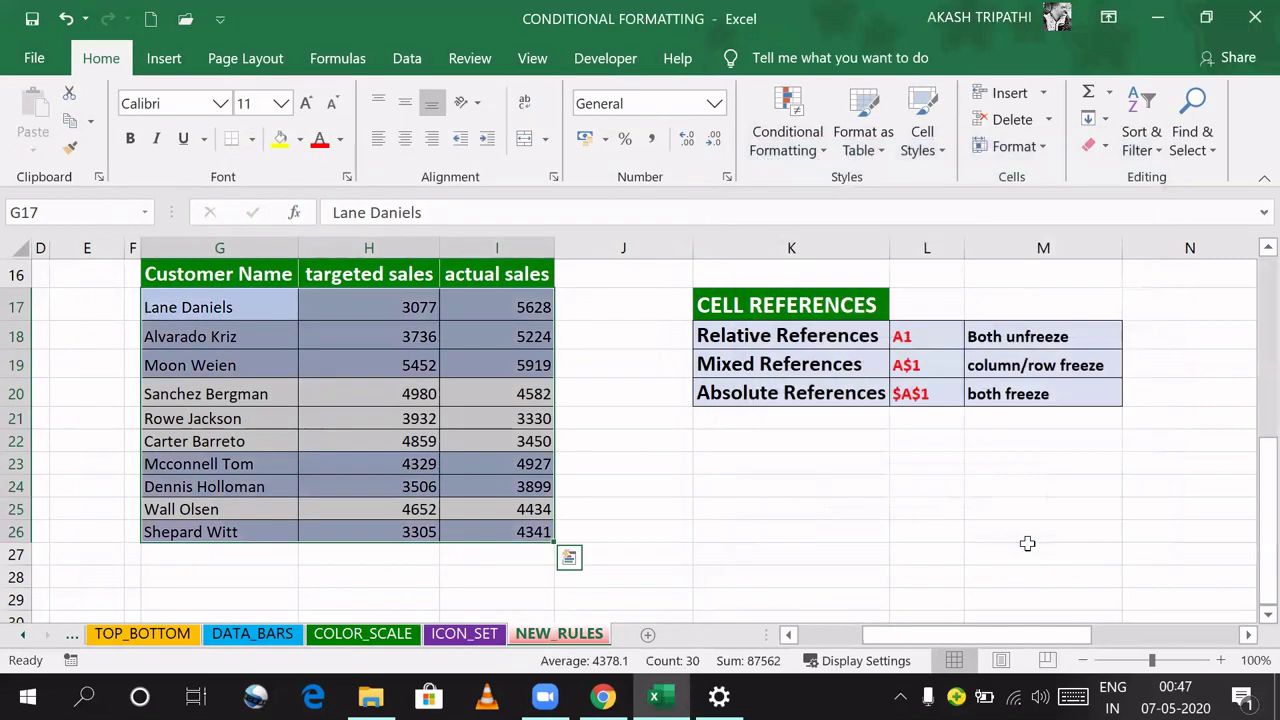
left_click(639, 457)
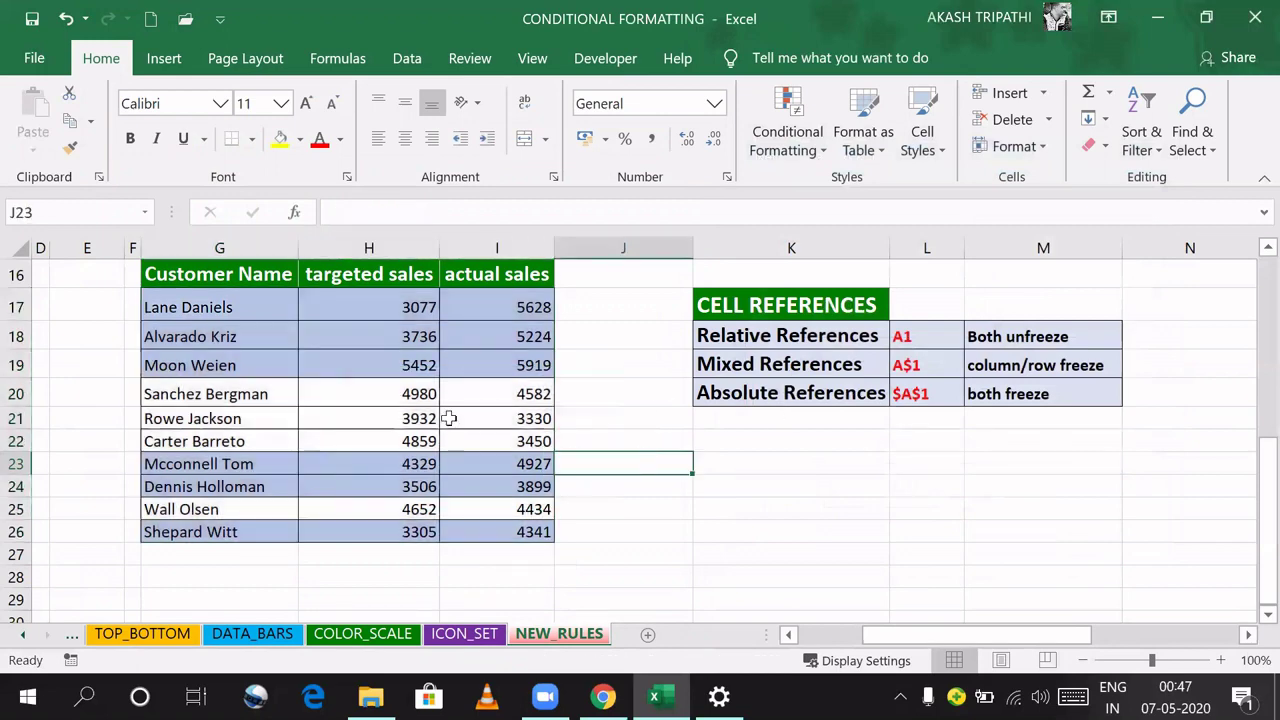
Step: Compare the actual sales with the targeted sales in the highlighted rows 17 to 19 of the table
left_click(484, 307)
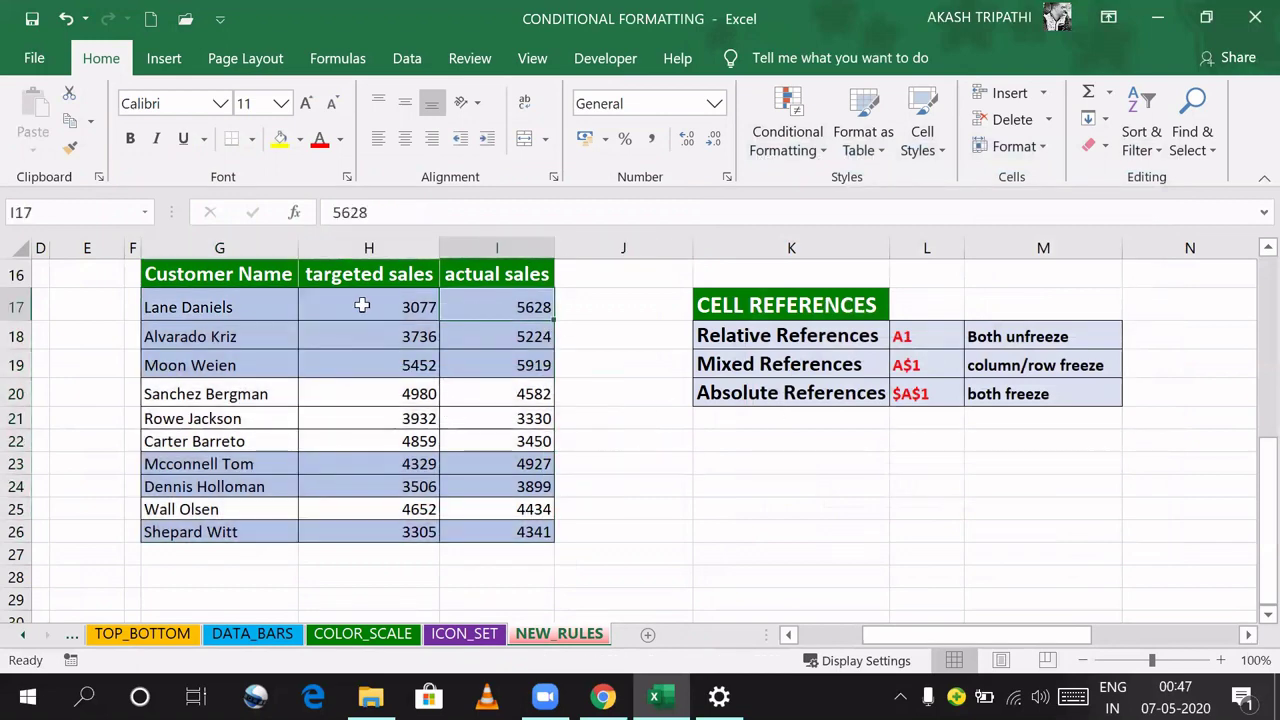
left_click(359, 305)
left_click(490, 305)
left_click(513, 339)
left_click(503, 364)
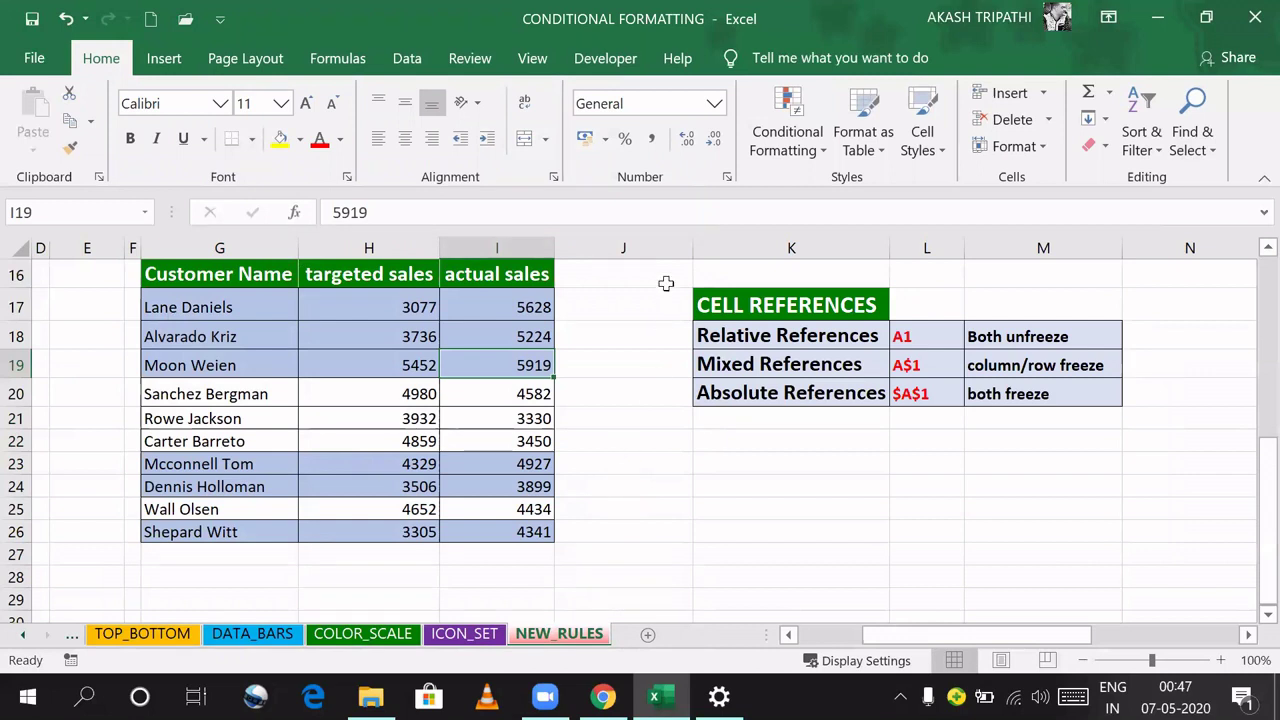
Step: Review the relative, mixed and absolute notations in the cell references table against the targeted sales column
left_click_drag(666, 283, 1093, 492)
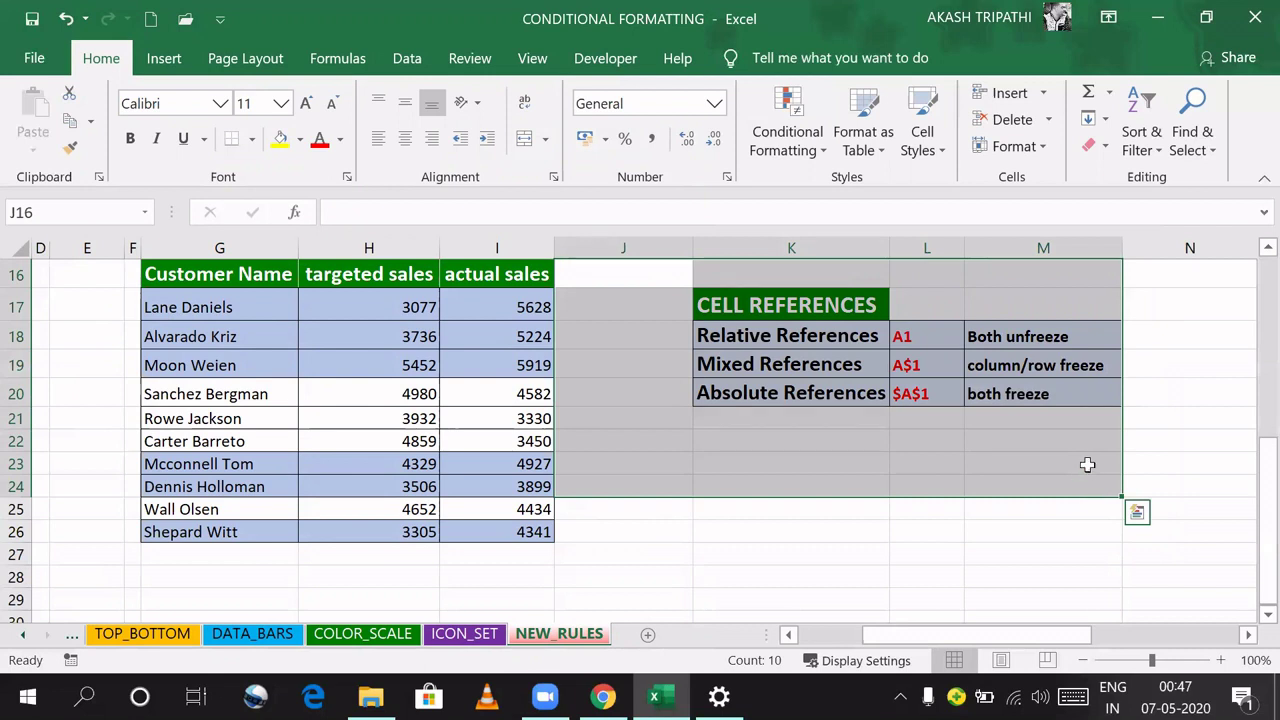
left_click(919, 342)
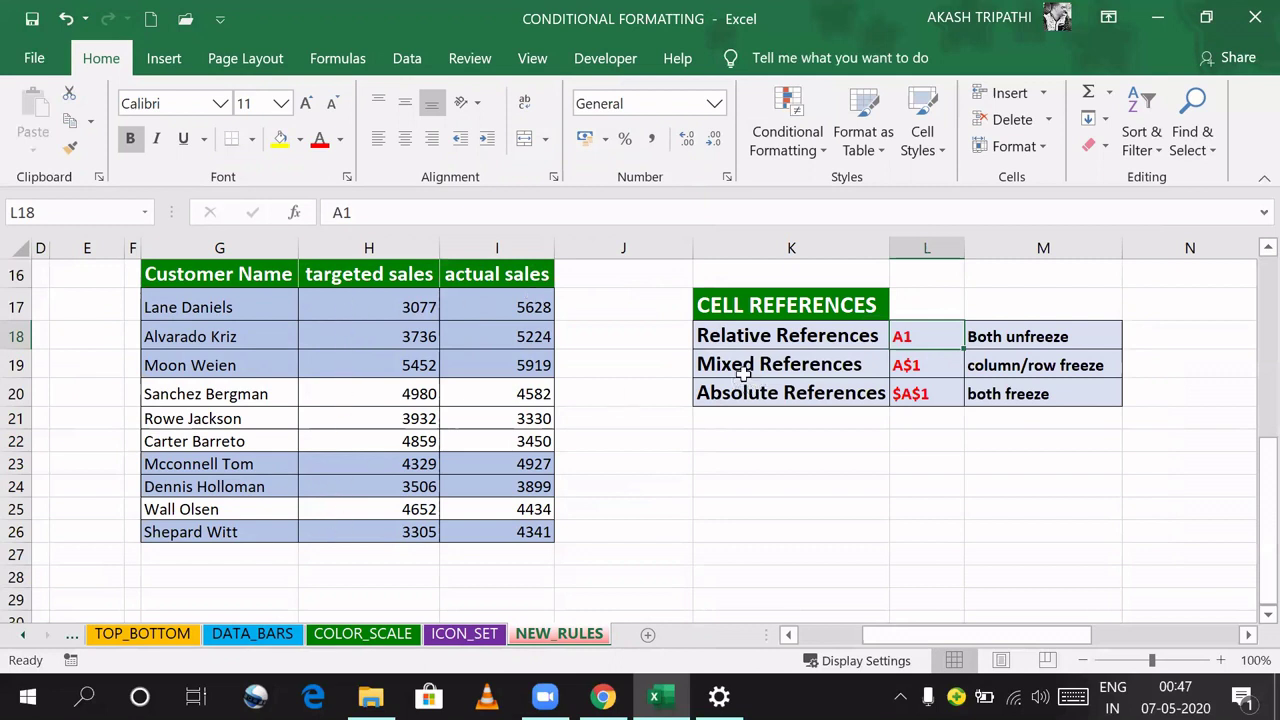
left_click(916, 366)
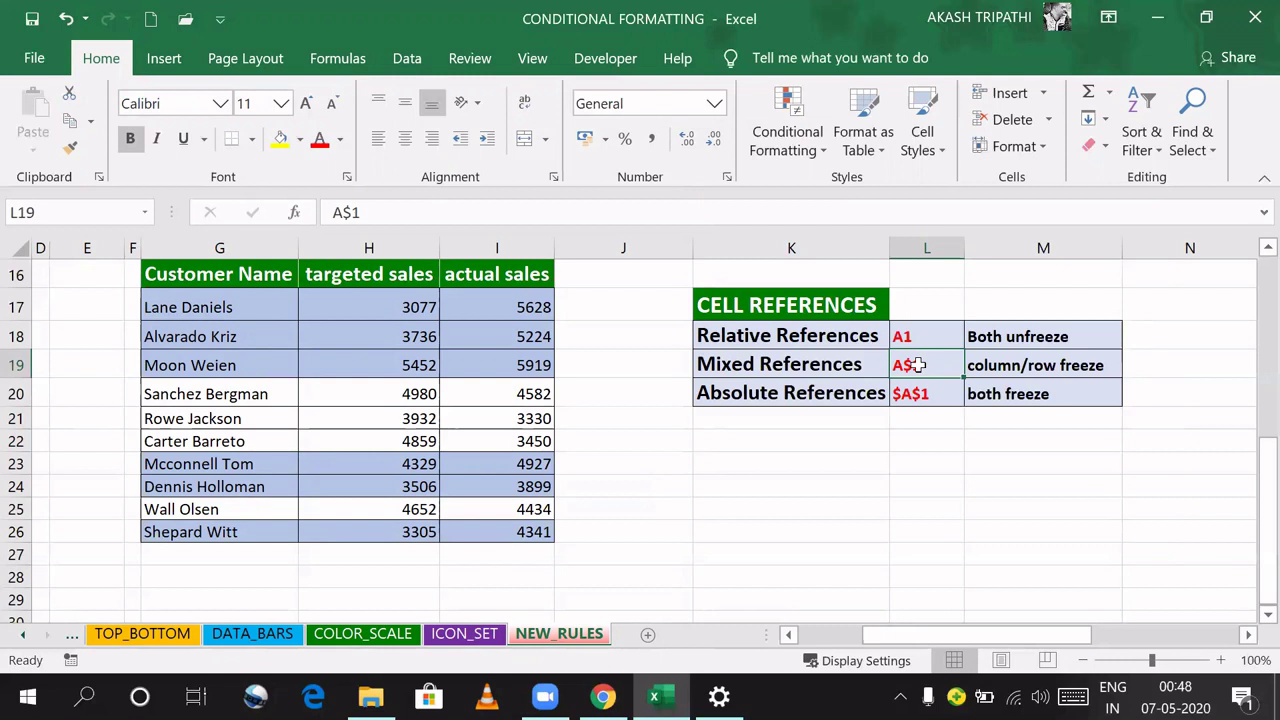
left_click_drag(371, 307, 371, 532)
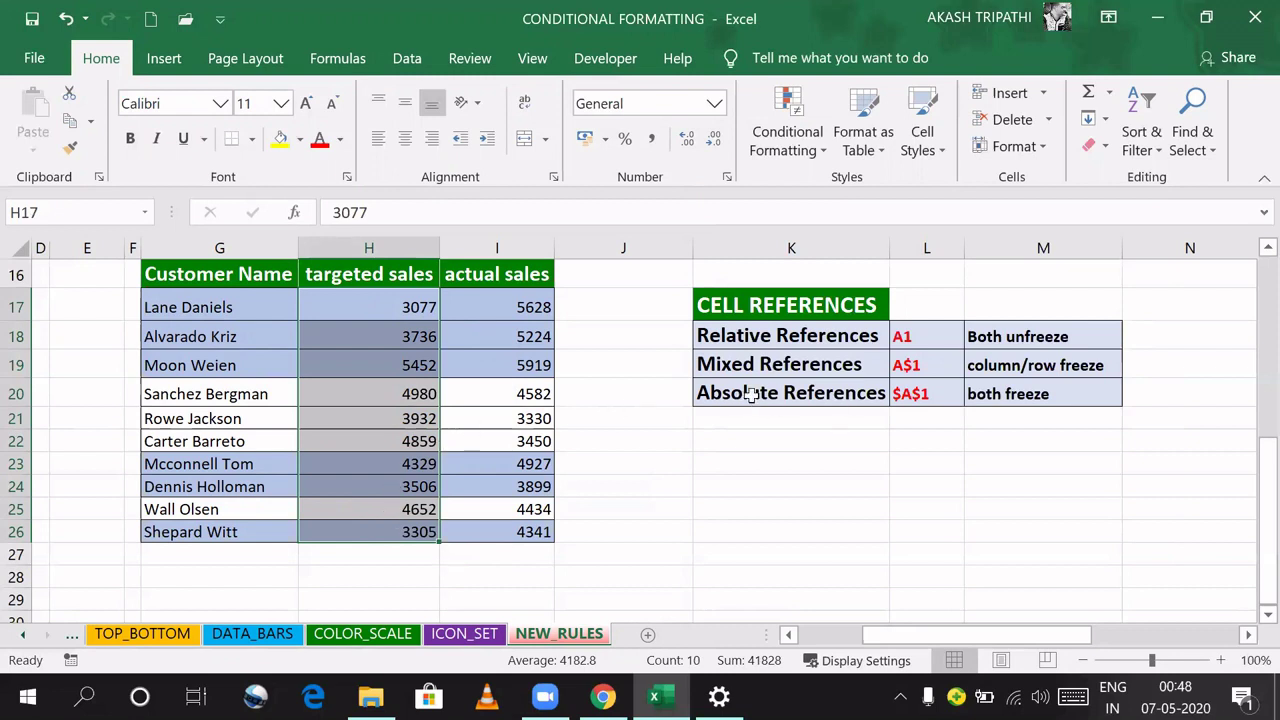
left_click(912, 393)
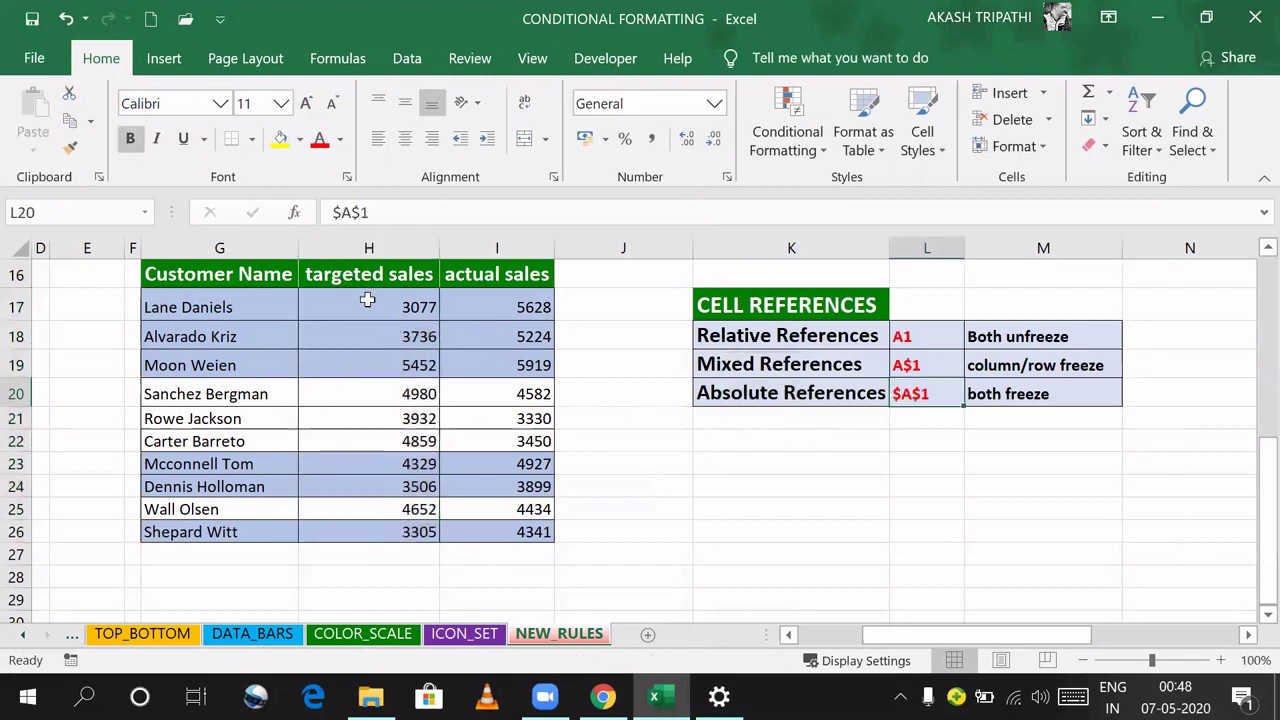
Step: Review the criteria cells for customer name (K5), department (K9) and region (R5) used by the formatting rules
left_click_drag(1260, 532, 1250, 390)
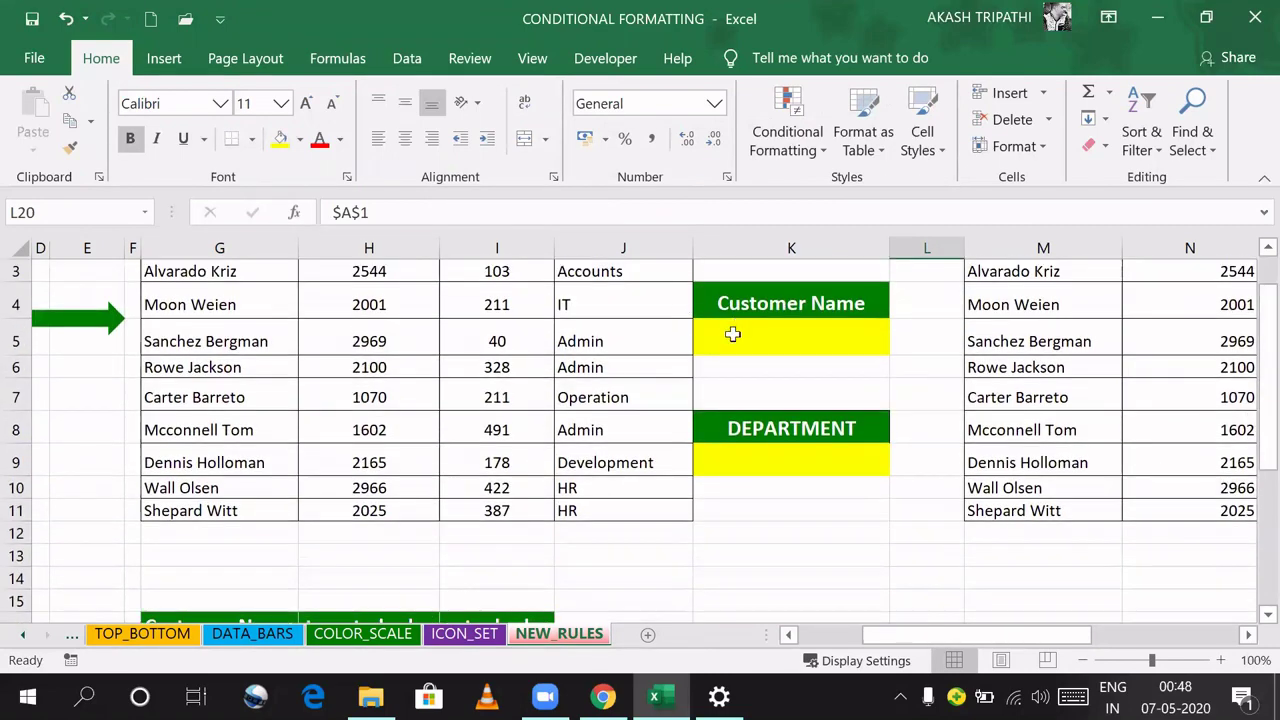
left_click(733, 335)
left_click(787, 464)
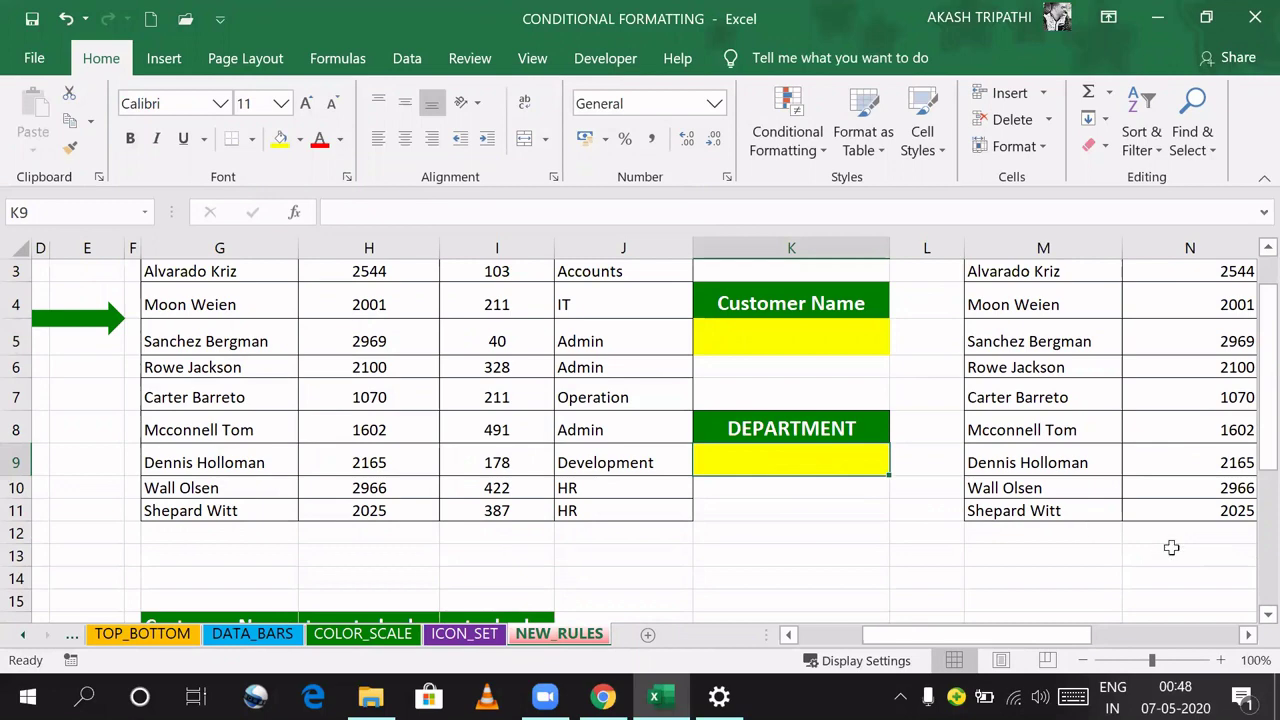
left_click(1248, 636)
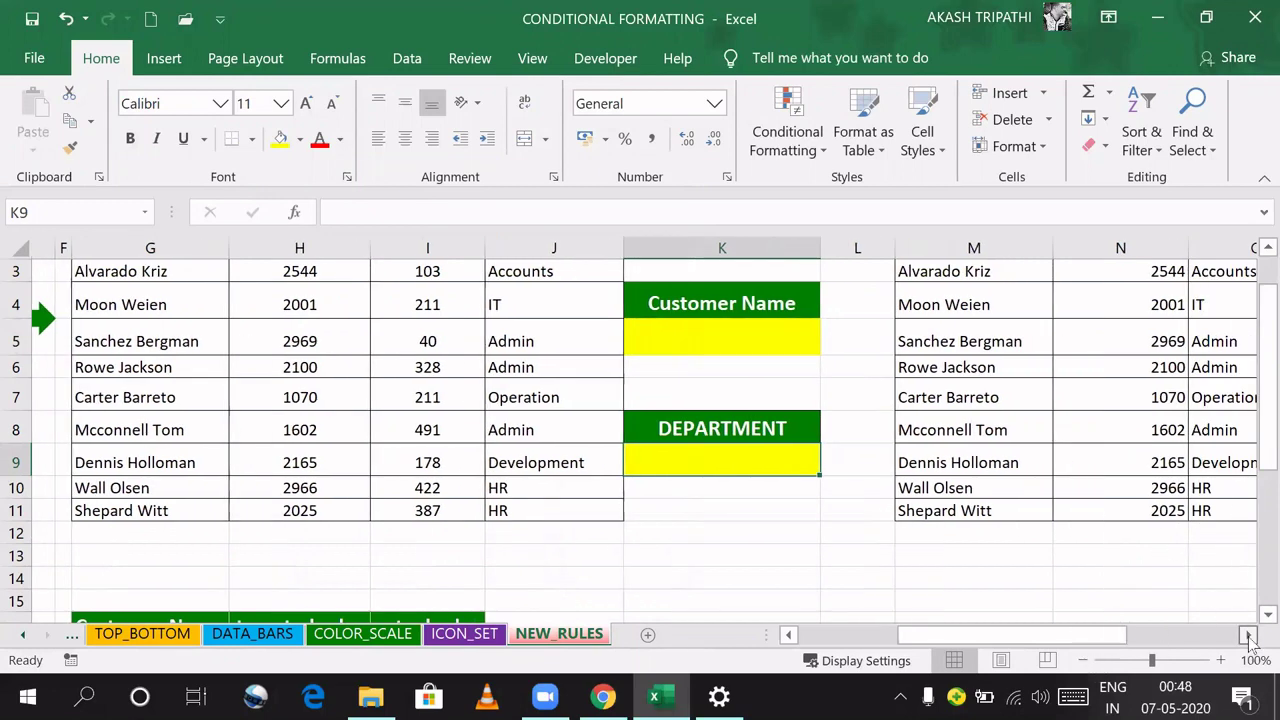
left_click(951, 335)
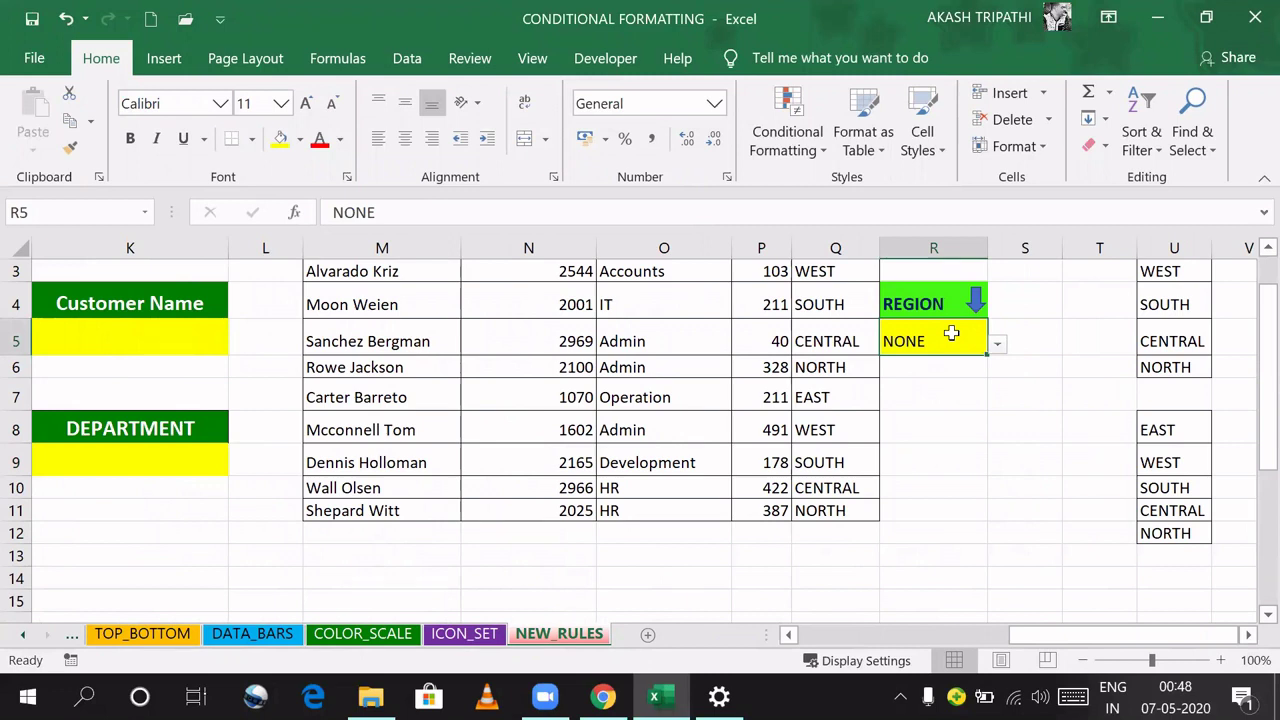
left_click(133, 457)
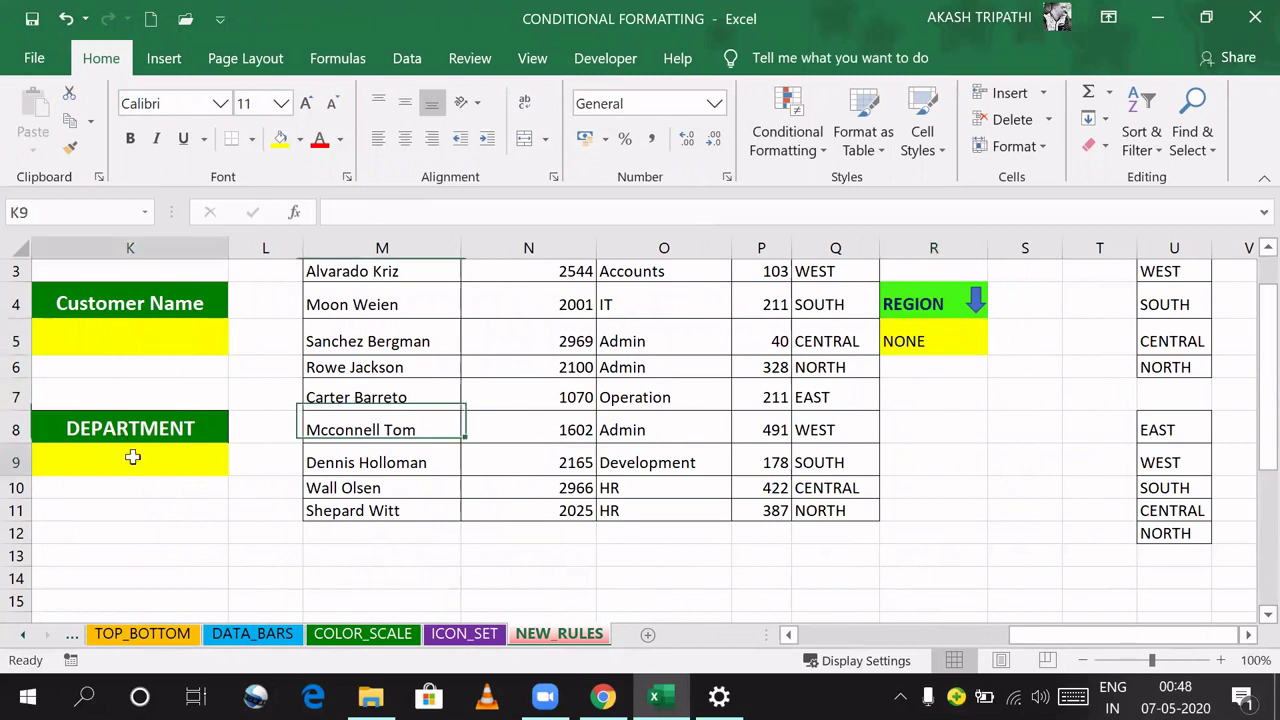
left_click(142, 341)
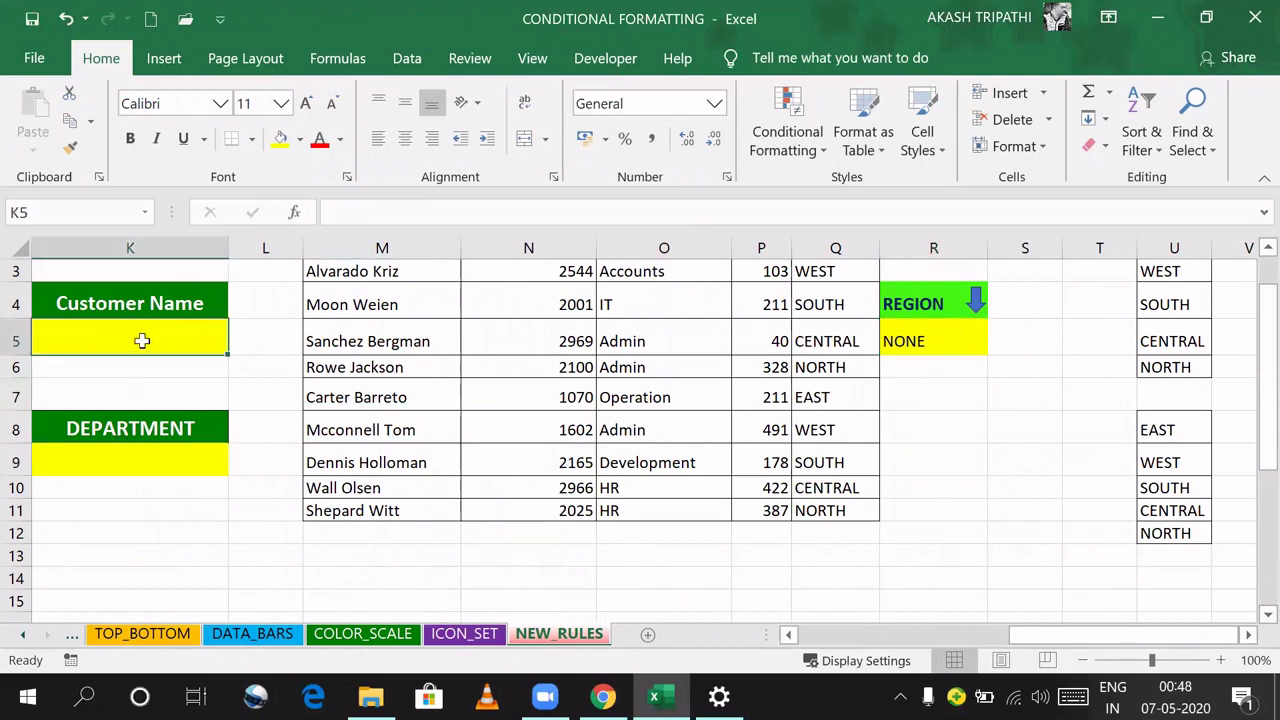
Step: Set the region in R5 to WEST so the matching rows of the region table are highlighted
left_click(951, 337)
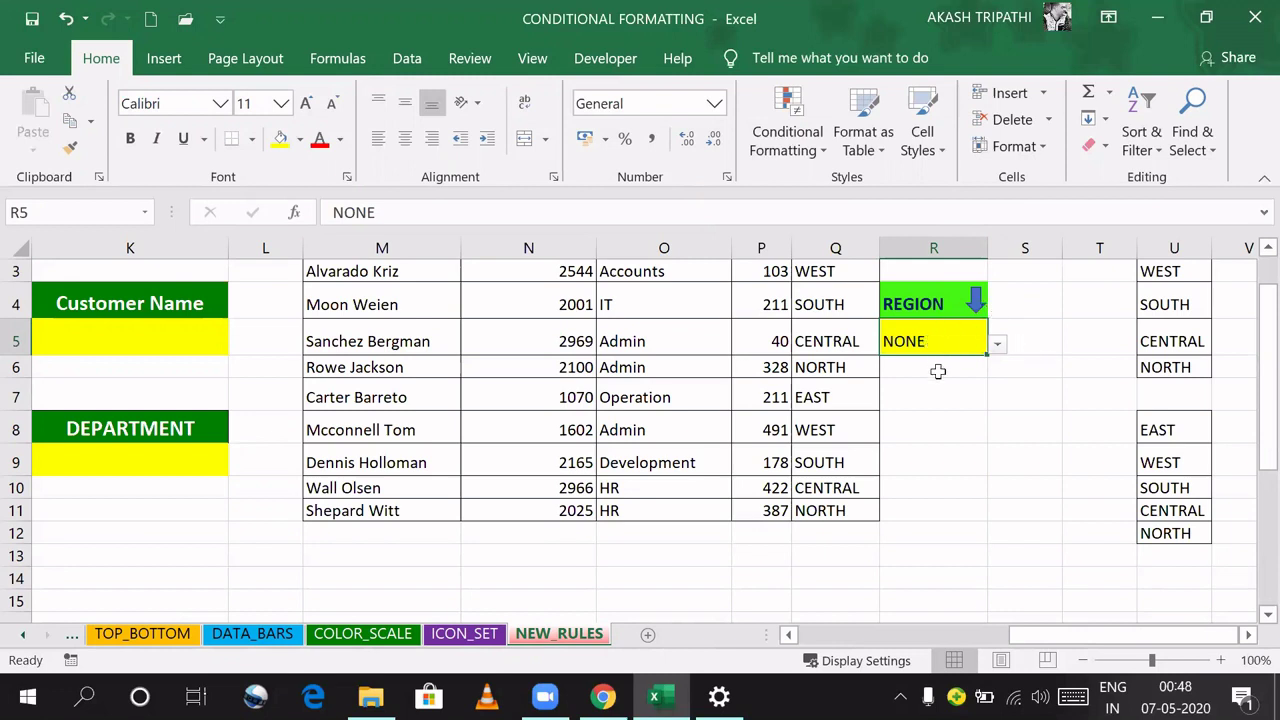
left_click(997, 344)
left_click(924, 397)
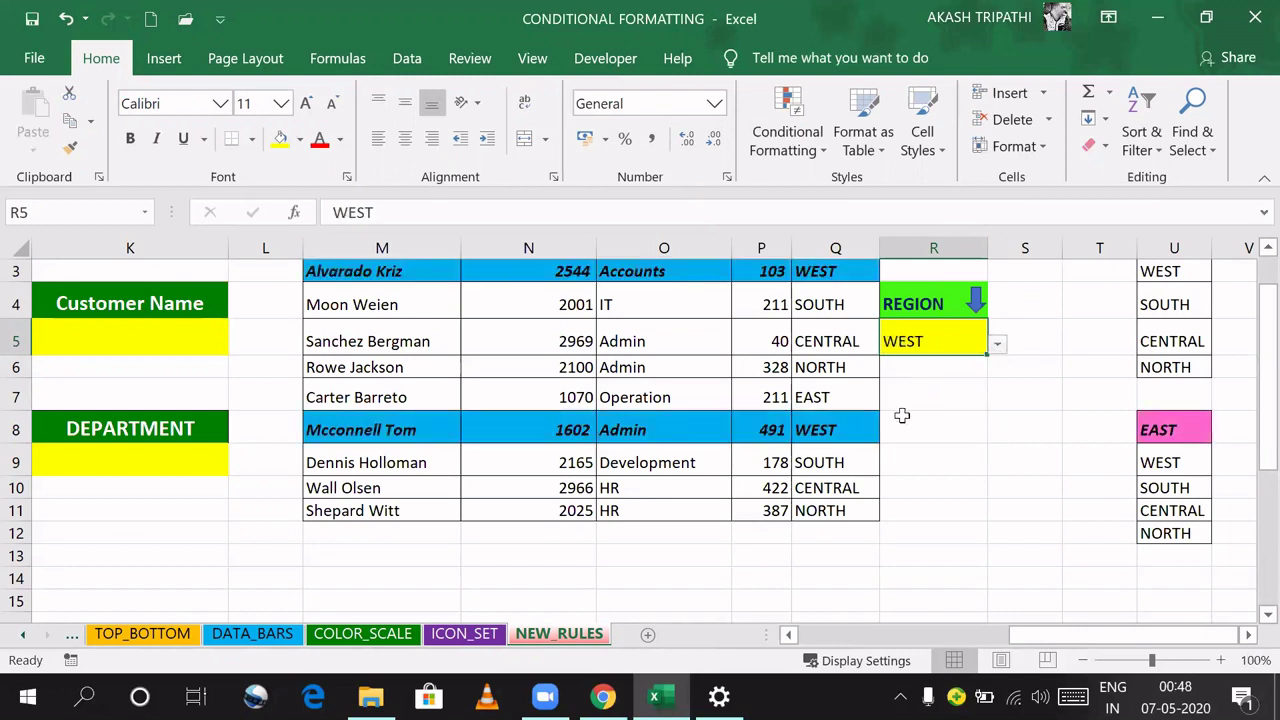
left_click_drag(1020, 645, 805, 648)
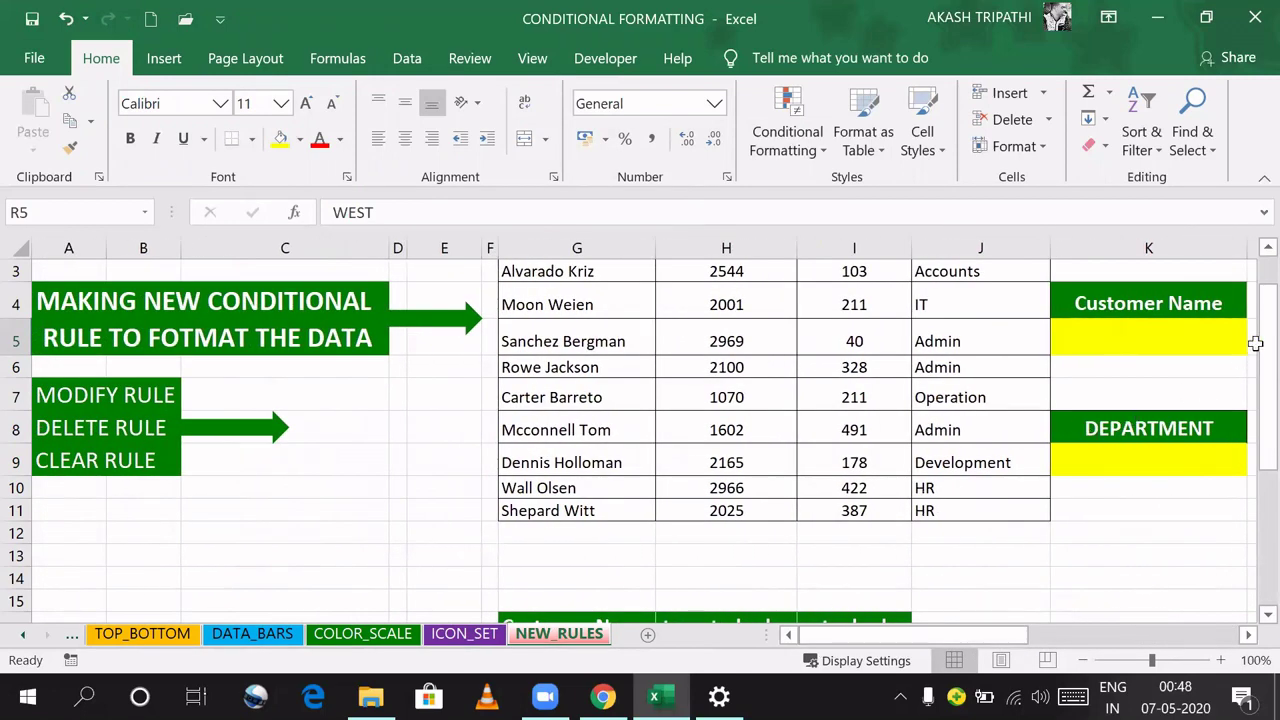
left_click_drag(1252, 343, 1252, 303)
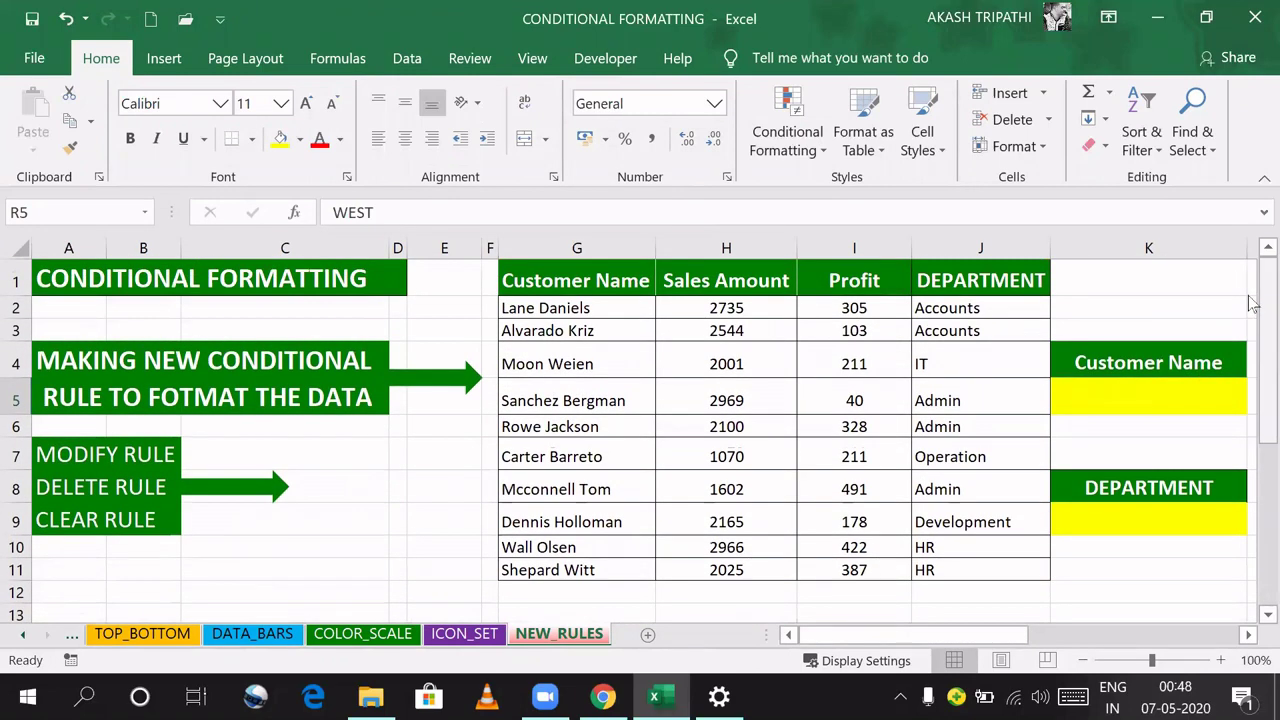